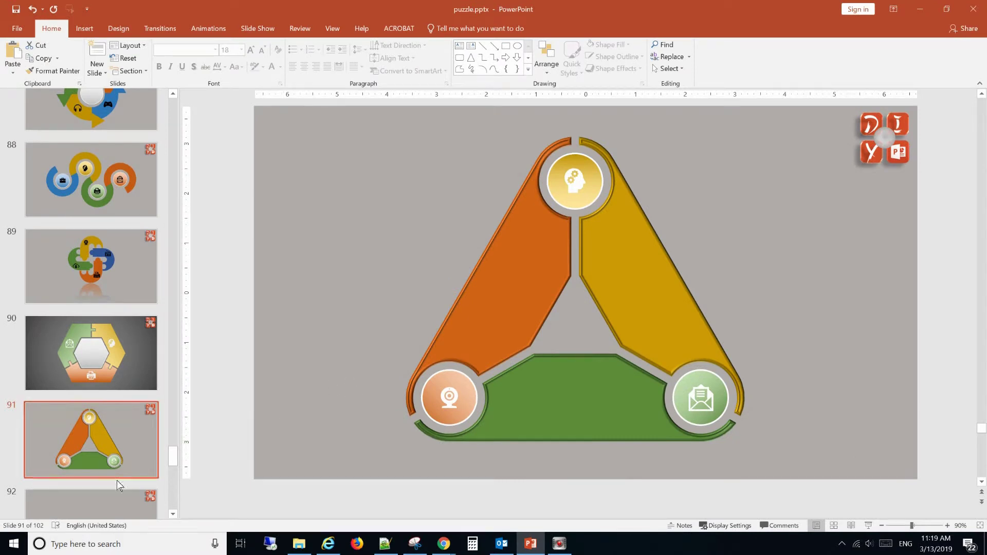
On blank slide 92, draw a tall rounded rectangle.
left_click(116, 494)
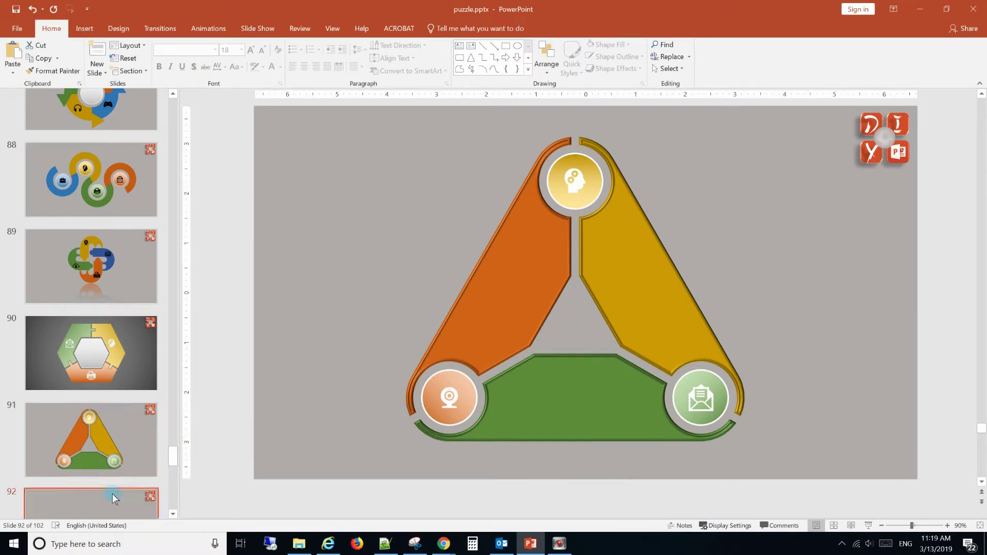
left_click(84, 29)
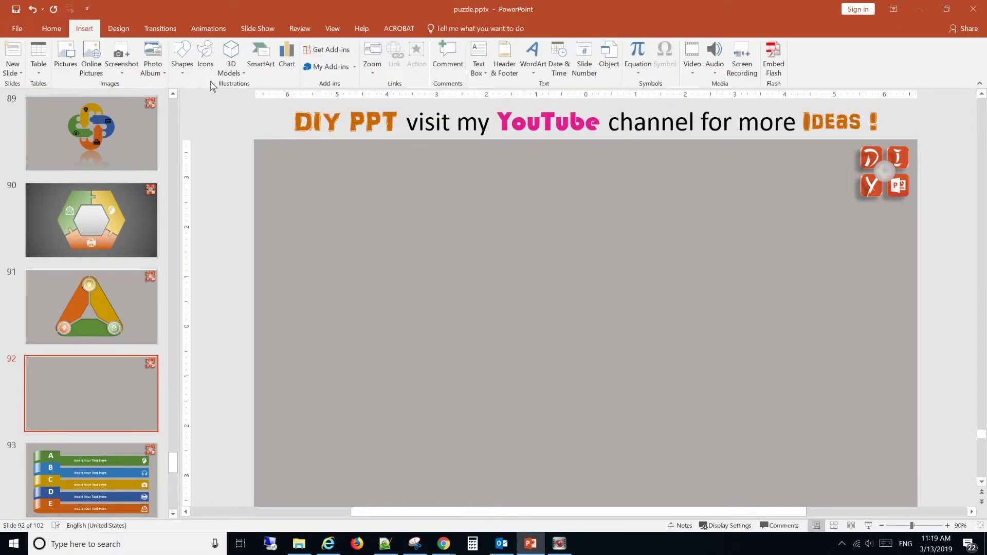
left_click(182, 59)
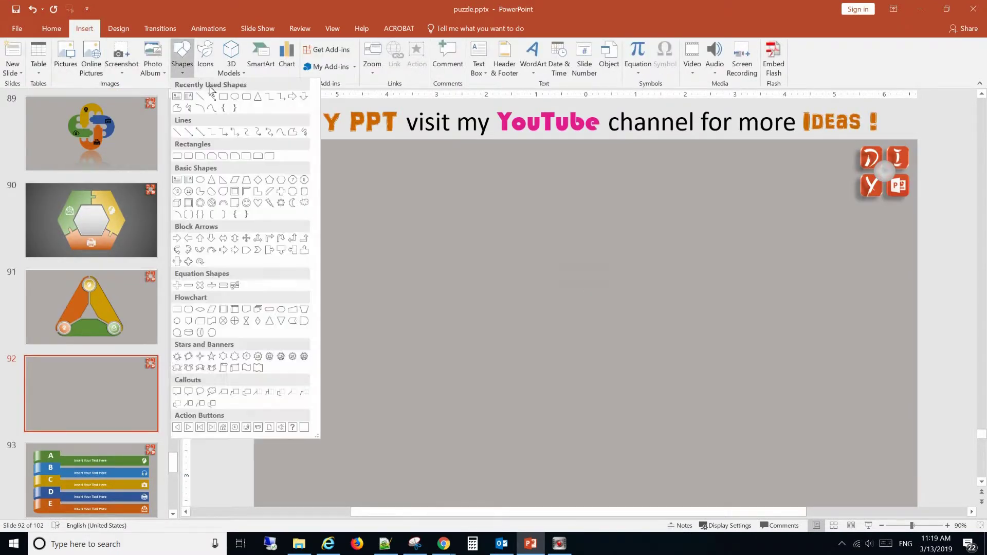
left_click(246, 96)
left_click_drag(571, 159, 674, 495)
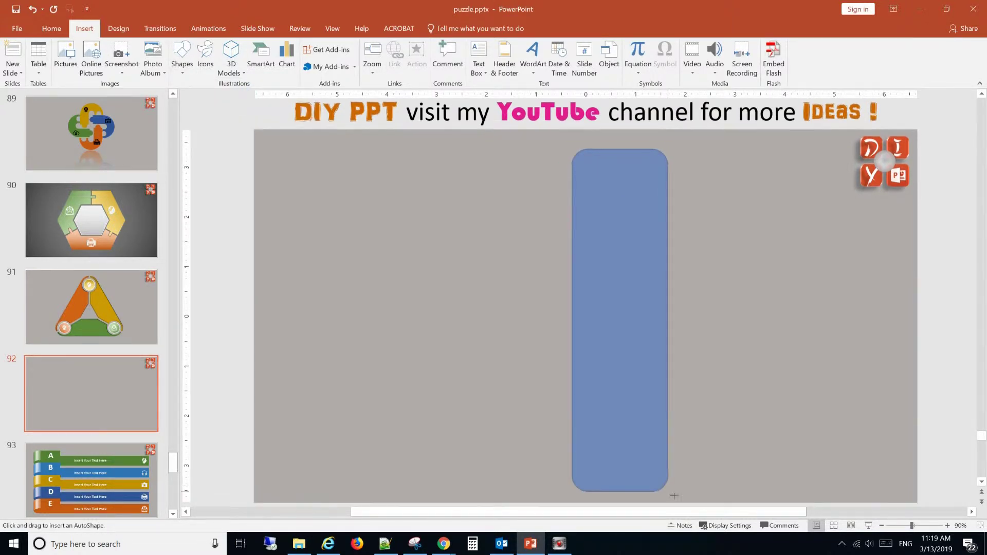
left_click_drag(674, 494, 667, 486)
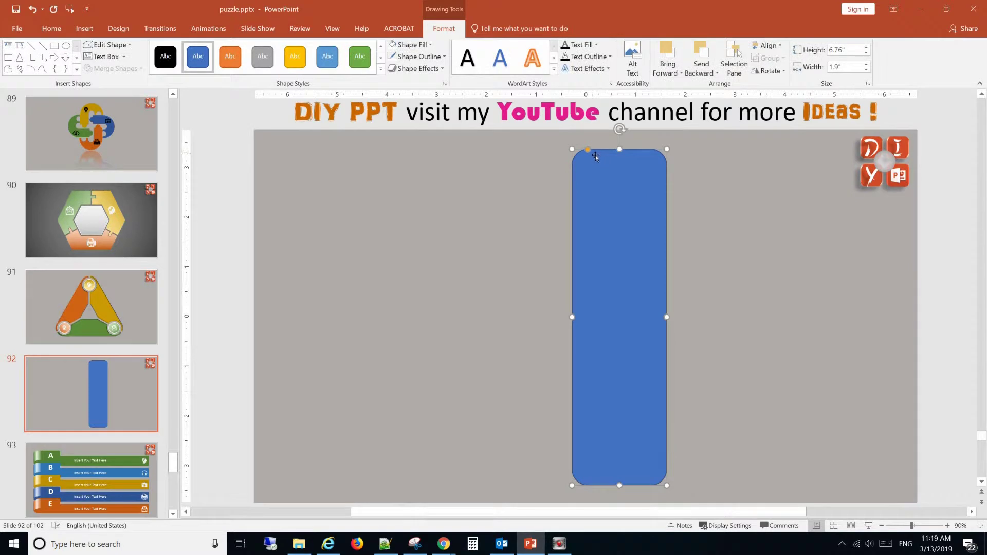
Round the rectangle fully into a pill and place two copies beside it.
left_click_drag(589, 150, 648, 159)
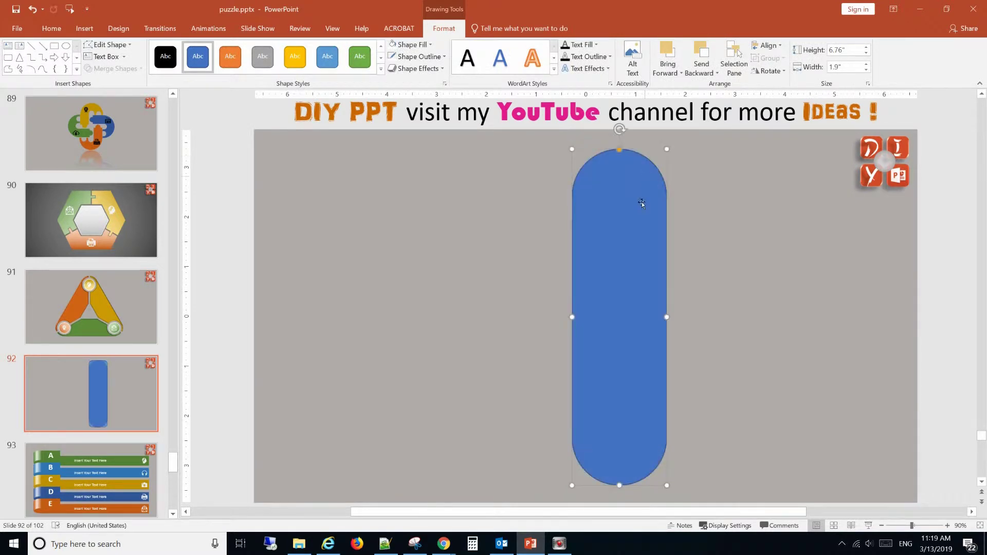
left_click_drag(630, 213, 702, 220, "ctrl")
left_click_drag(622, 224, 536, 223, "ctrl")
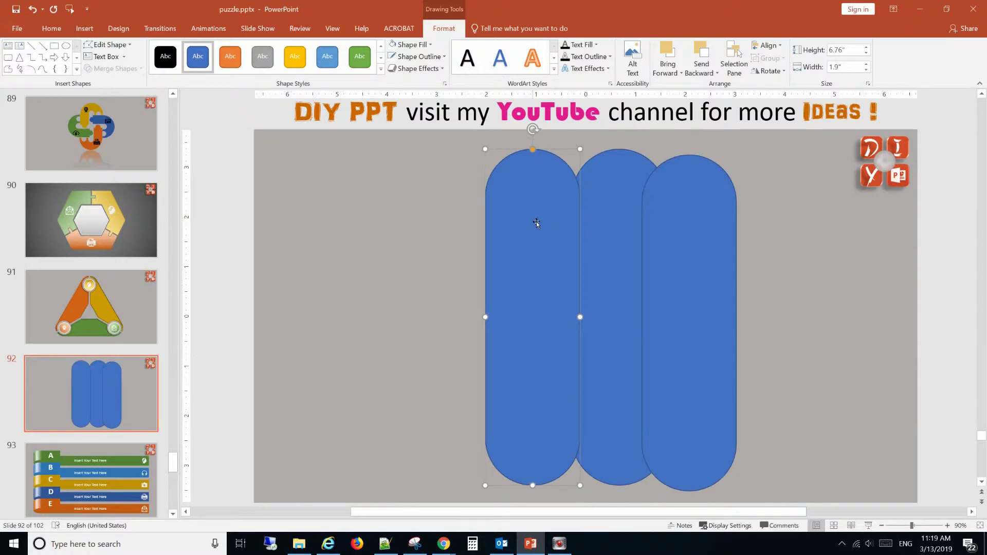
Rotate the left pill to 30° and the right pill to -30°.
left_click(770, 71)
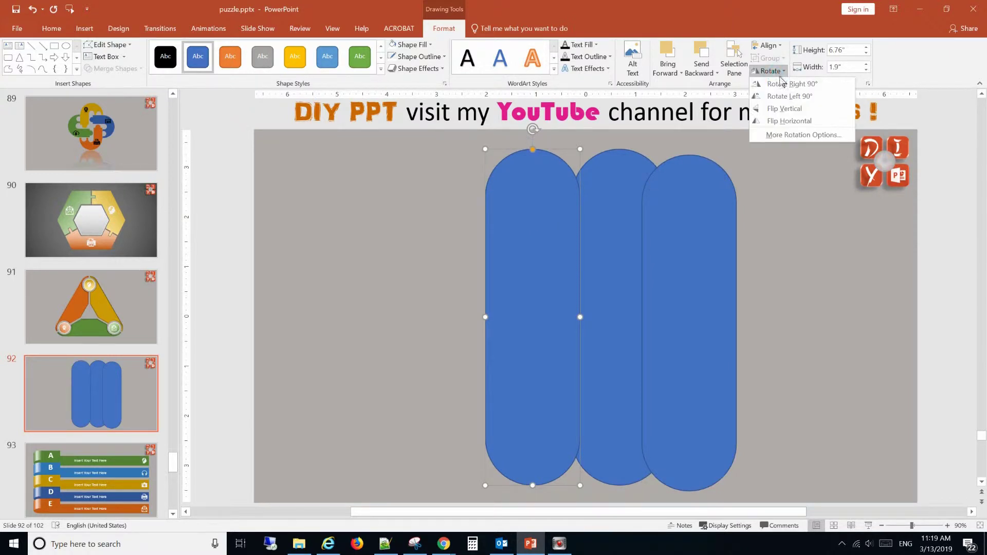
left_click(804, 135)
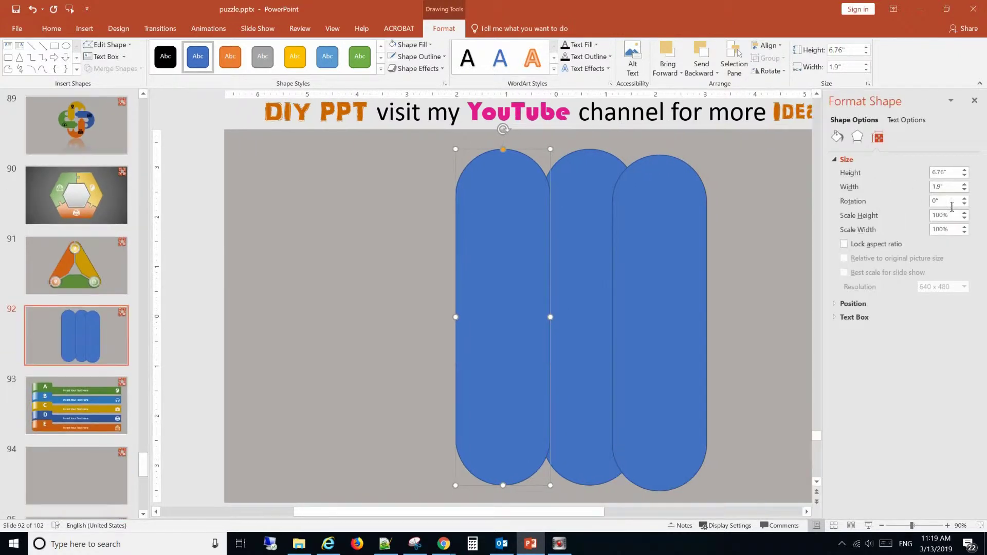
double_click(950, 202)
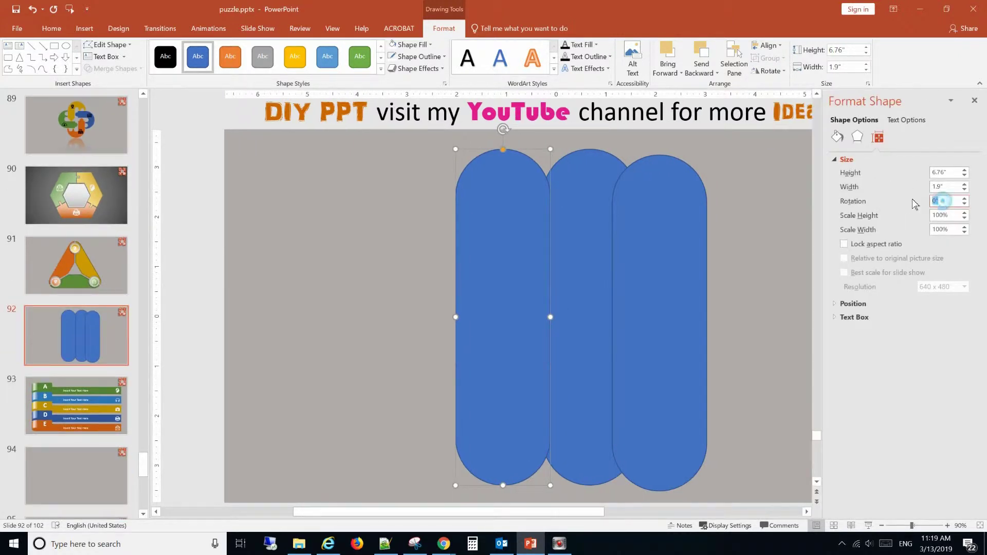
key("Return")
left_click(742, 231)
left_click(699, 239)
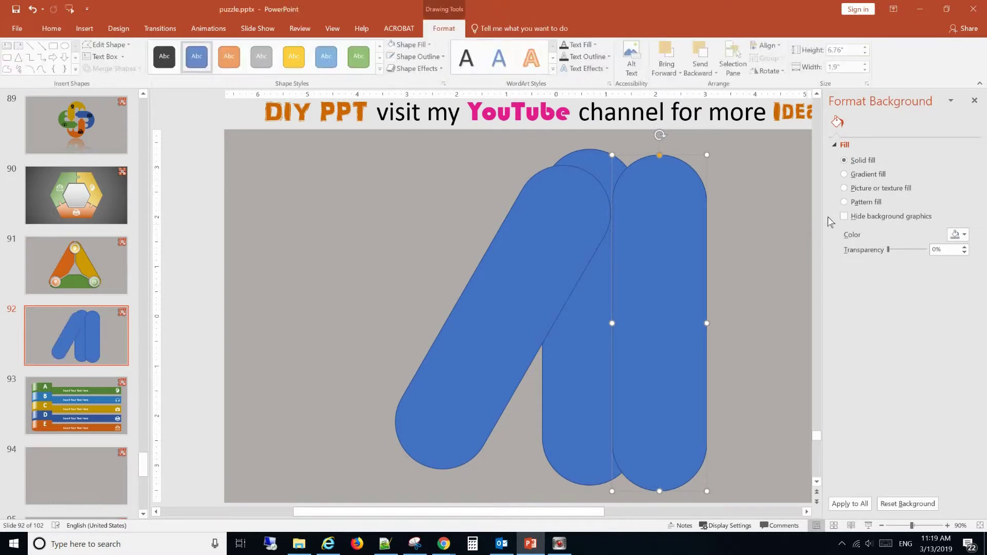
left_click(877, 136)
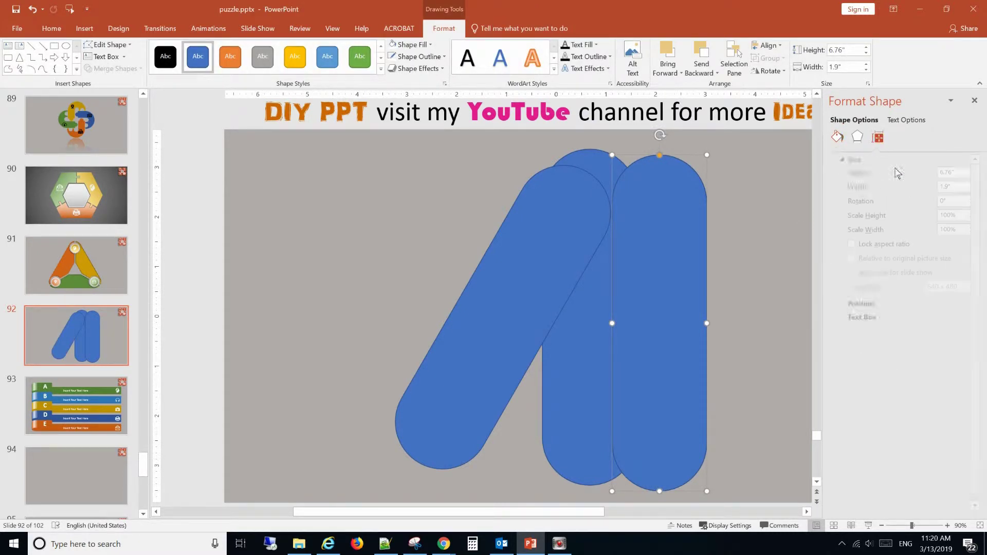
double_click(943, 201)
type("-30")
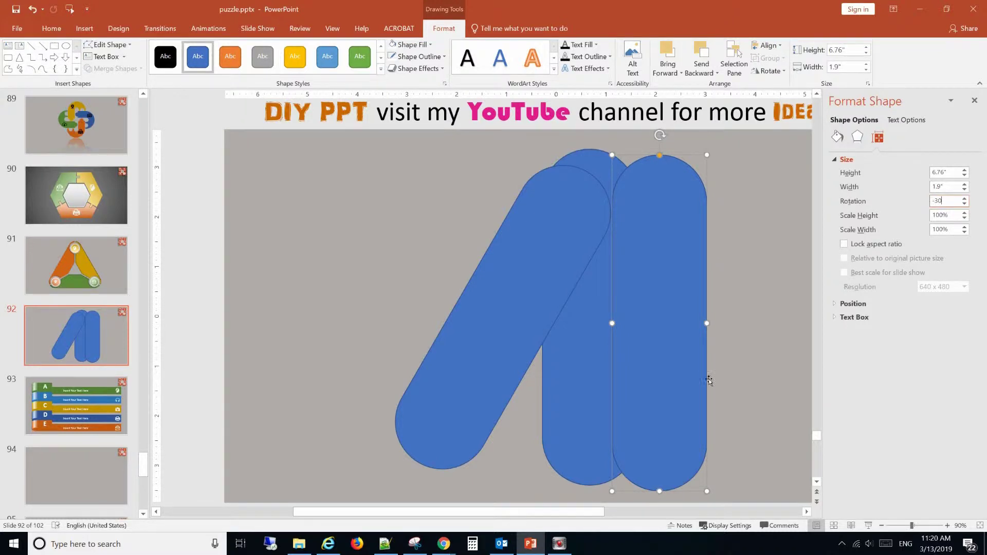
left_click(735, 377)
Select all three pills and align their tops.
key("ctrl+a")
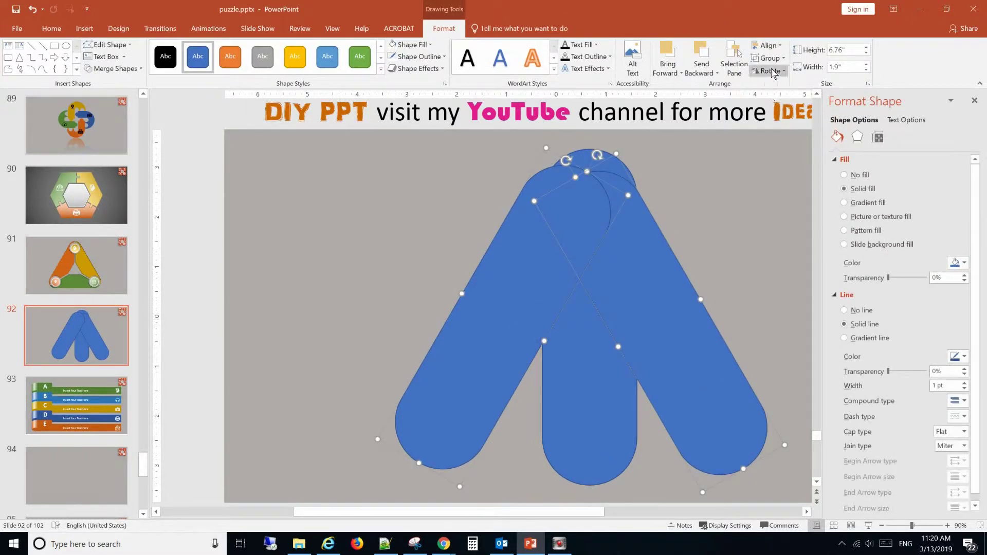
left_click(758, 57)
left_click(766, 45)
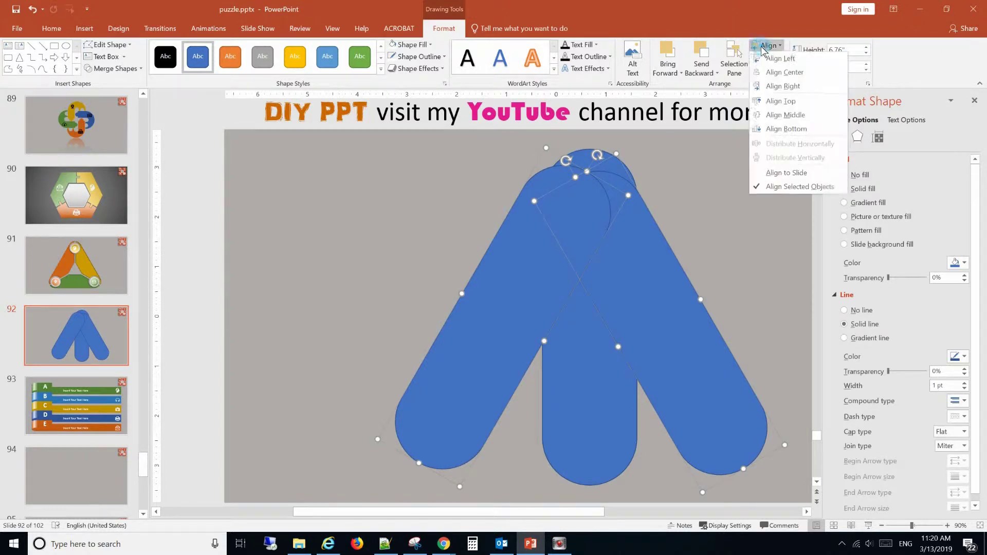
left_click(781, 102)
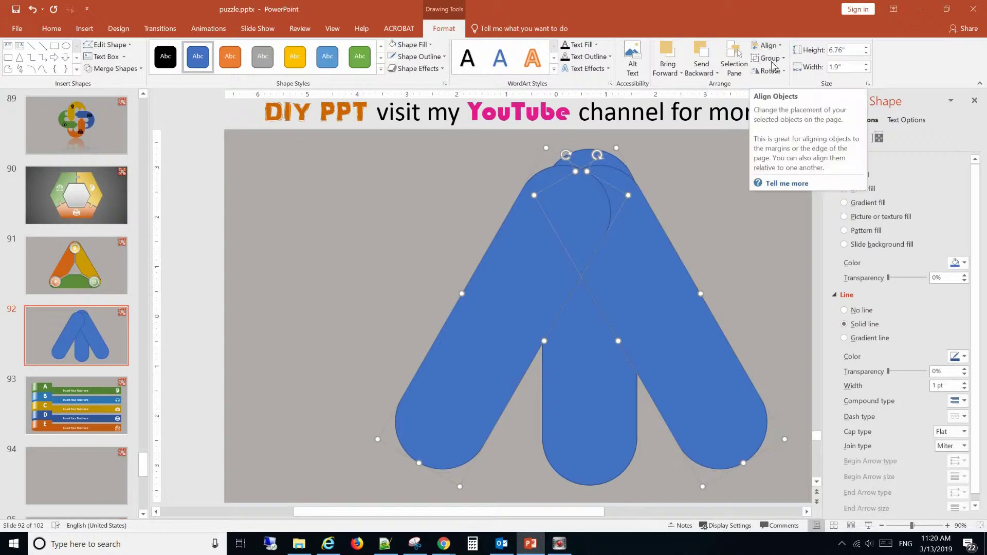
left_click(732, 227)
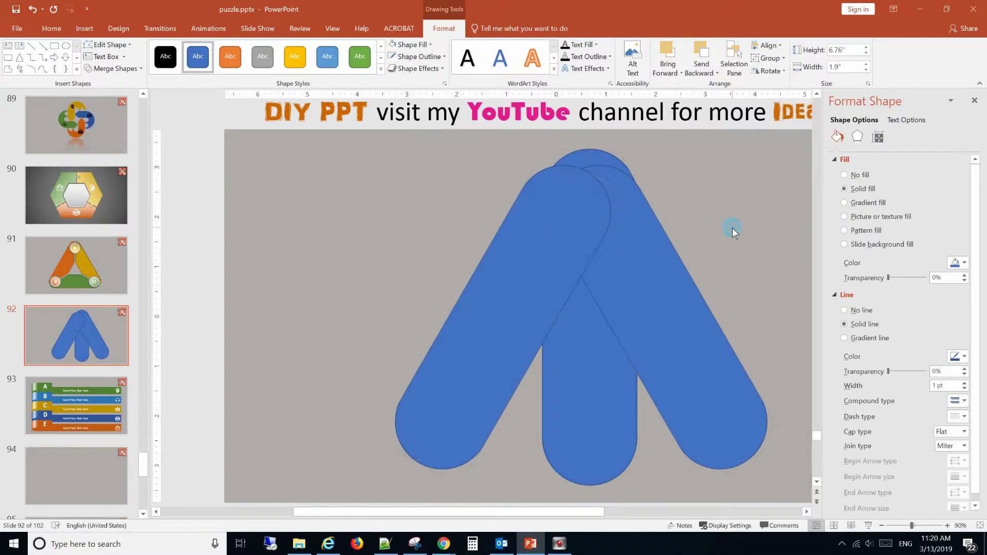
Move both tilted pills left to meet as an A, nudging the right one left.
left_click(664, 279)
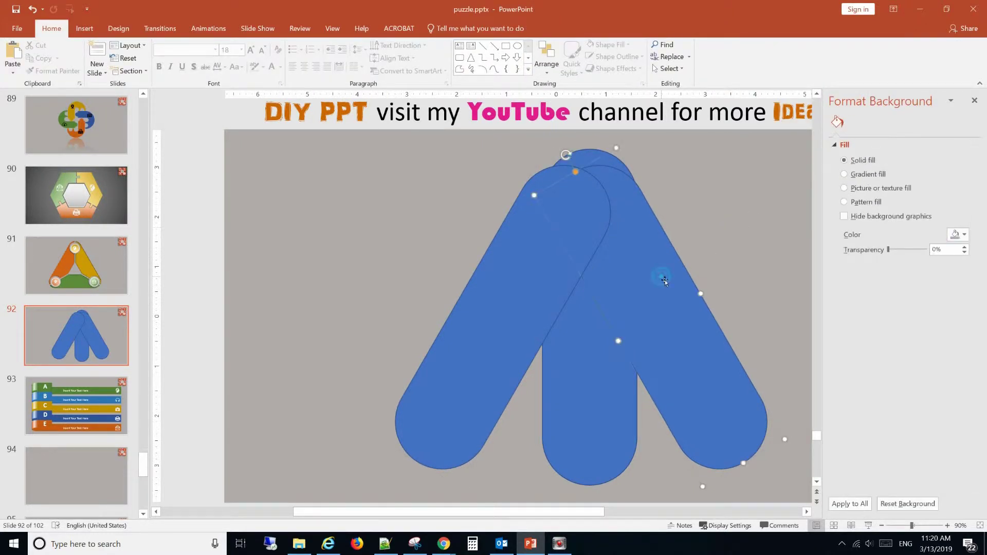
left_click(544, 291, "shift")
left_click_drag(544, 290, 400, 294)
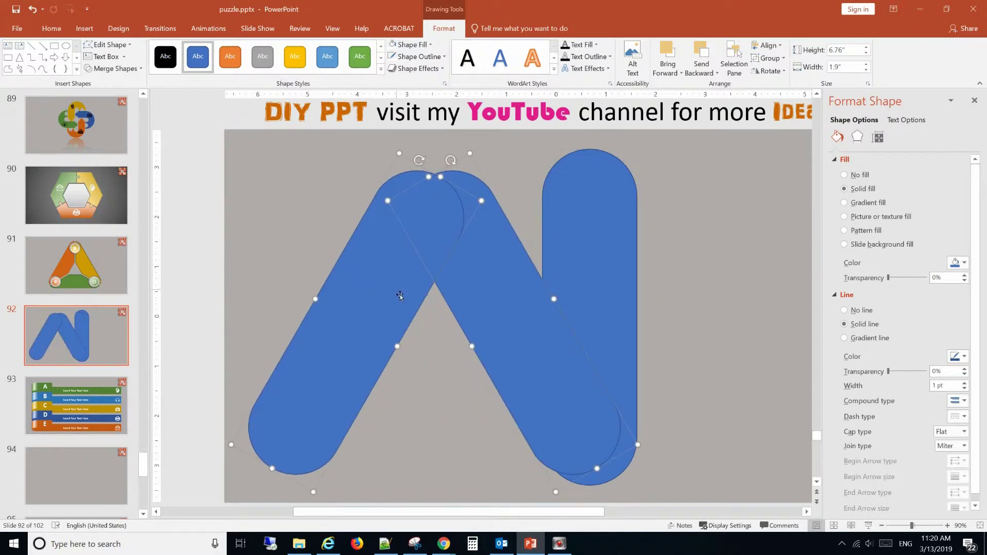
left_click(414, 357)
left_click(475, 328)
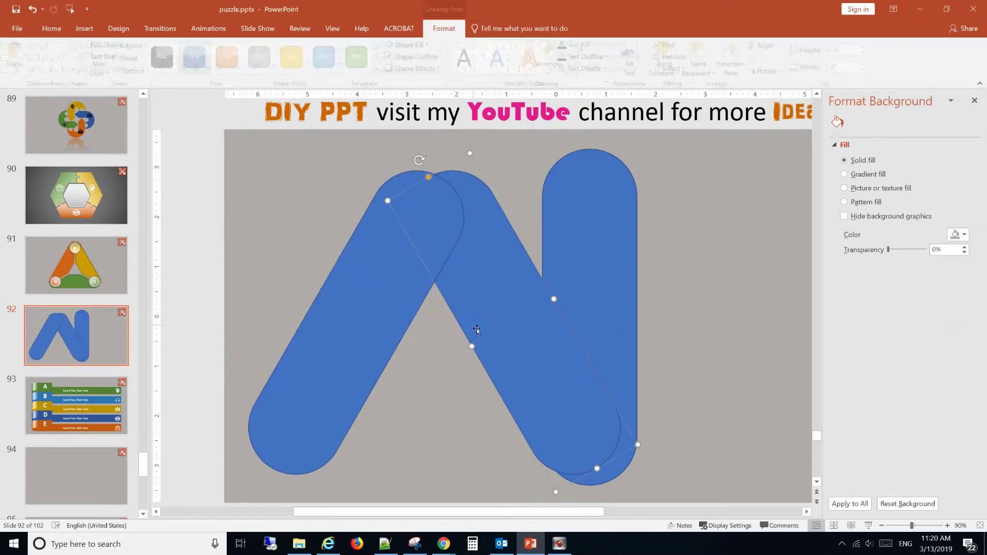
key("Left")
key("Left")
key("Left")
key("Left")
key("Left")
key("Left")
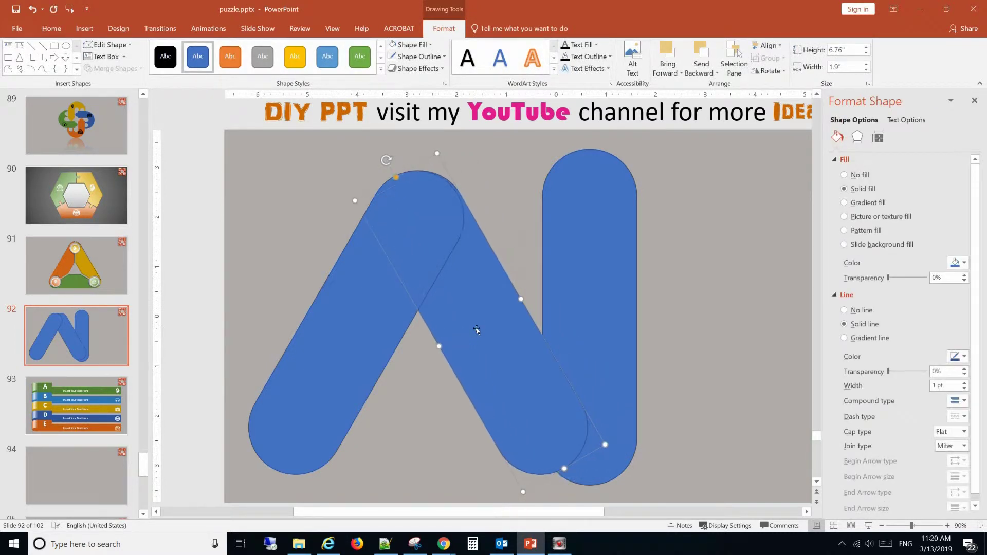
key("Left")
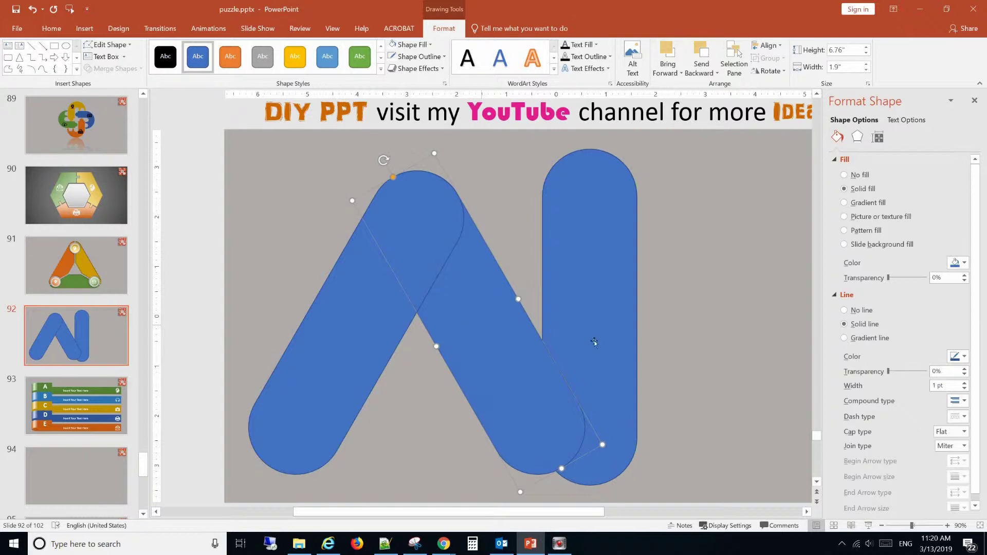
left_click(691, 342)
Turn the vertical pill horizontal and nudge it down to the base.
left_click(638, 353)
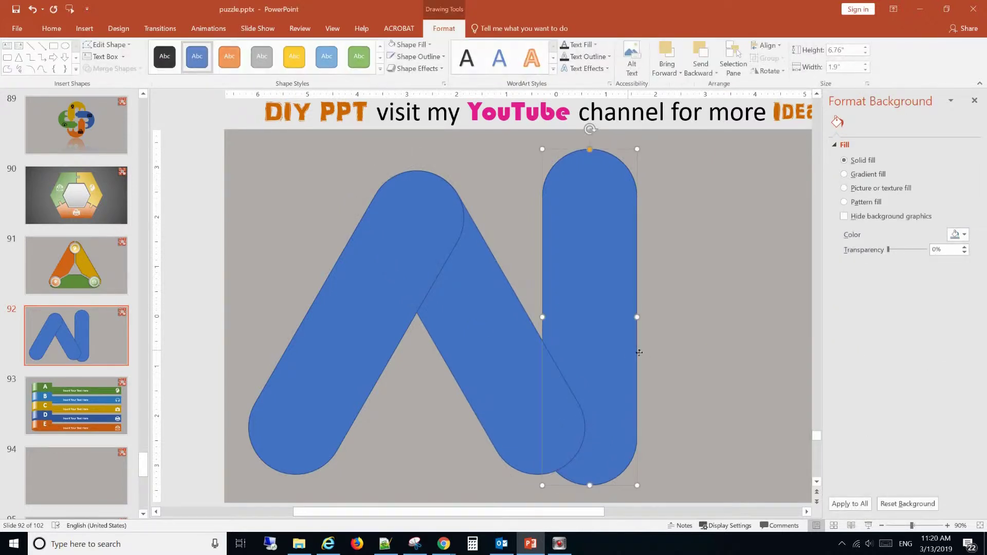
left_click(771, 71)
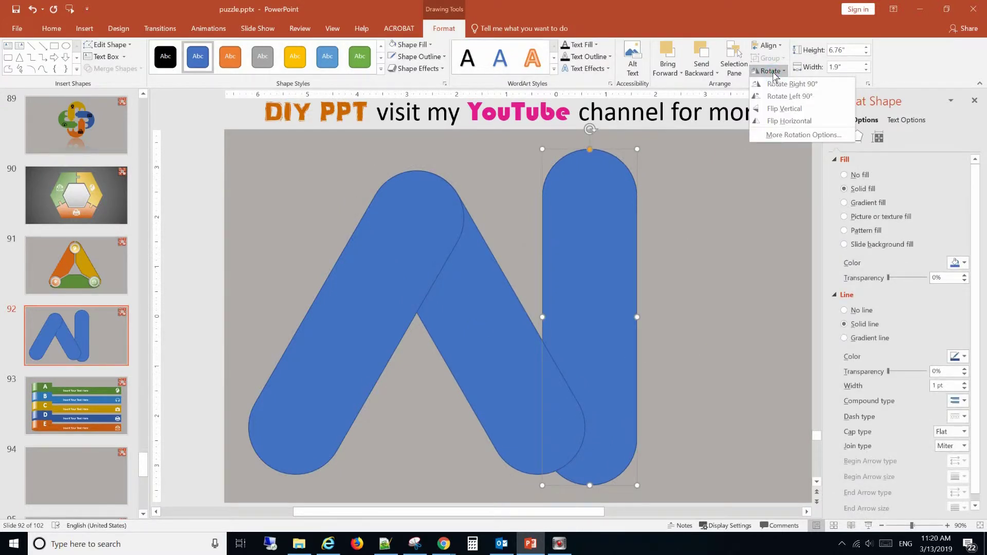
left_click(789, 84)
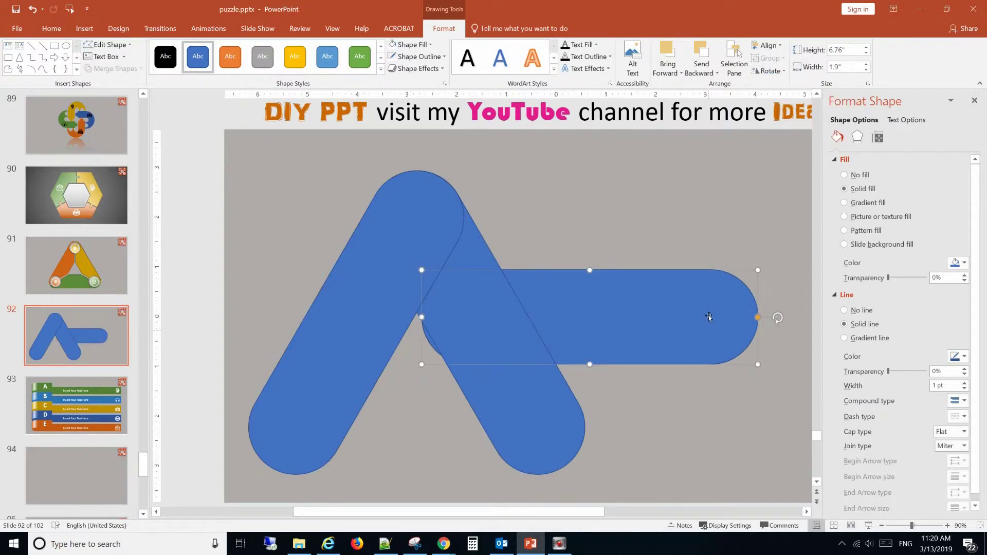
key("Down")
key("Down")
key("Down")
key("Down")
key("Down")
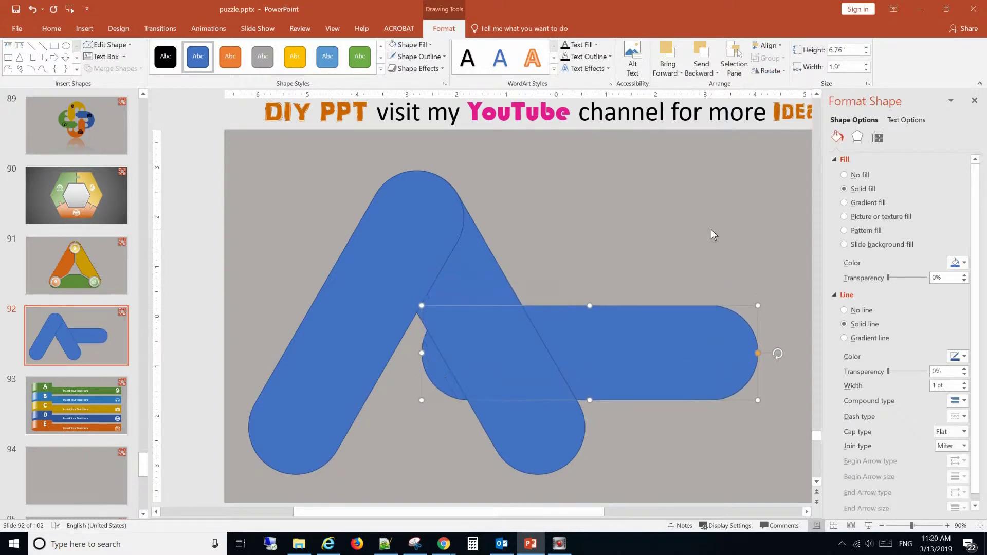
key("Down")
key("Down")
key("Down")
key("Down")
key("Down")
key("Down")
key("Down")
key("Down")
key("Down")
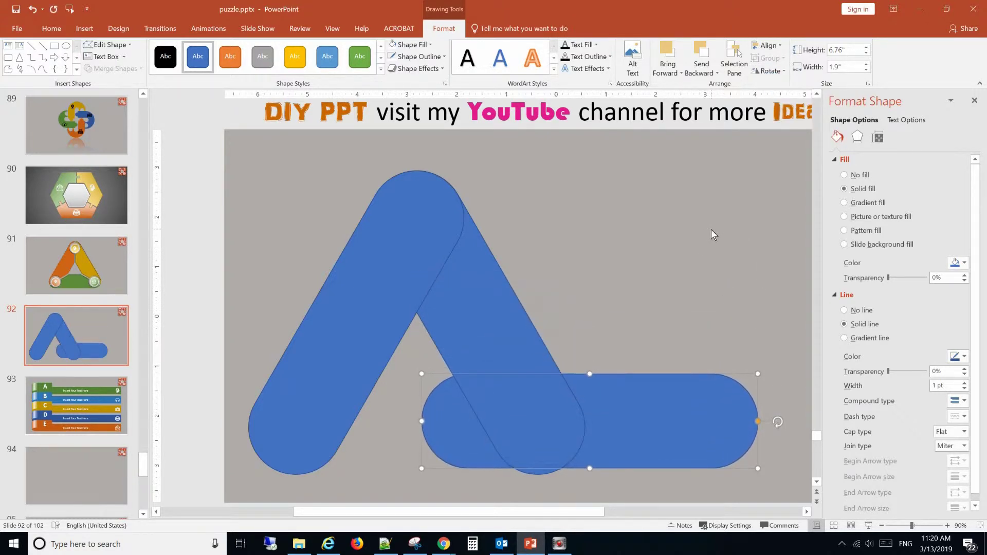
key("Down")
key("Down")
key("Down")
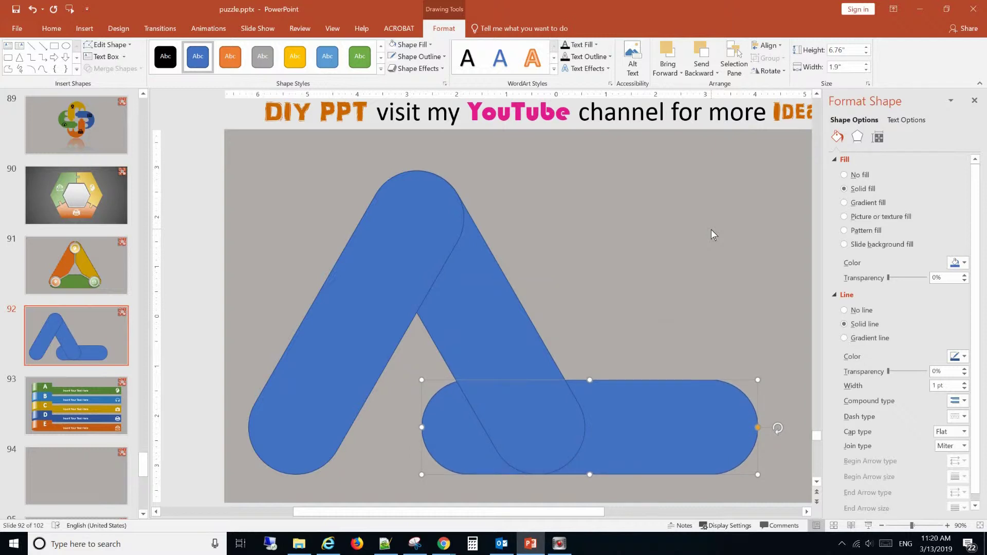
Nudge the bottom bar left until it closes the triangle with the slanted pills.
key("Left")
key("Left")
key("Left")
key("Left")
key("Left")
key("Left")
key("Left")
key("Left")
key("Left")
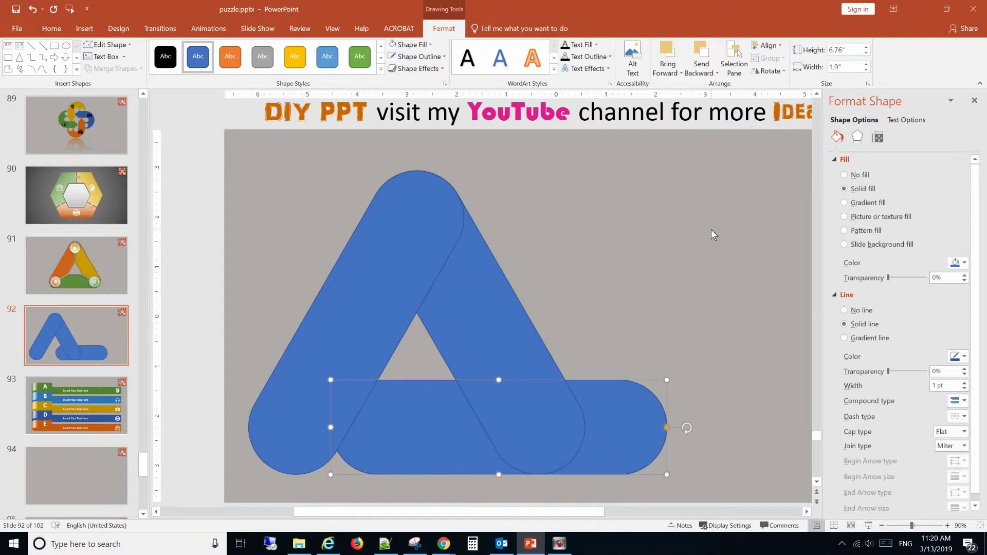
key("Left")
key("Left")
key("Left")
key("Left")
key("Left")
key("Left")
key("Left")
key("Left")
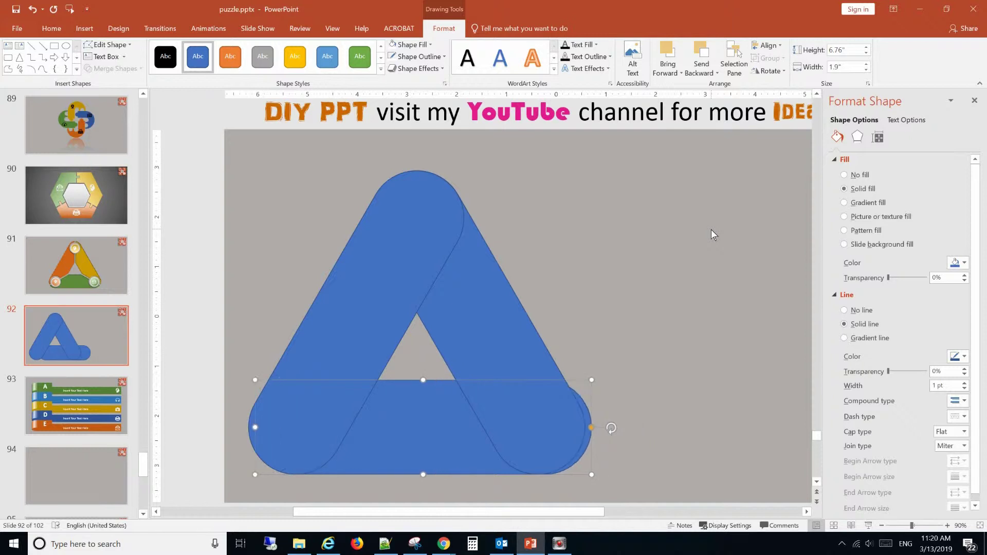
key("Left")
key("Left")
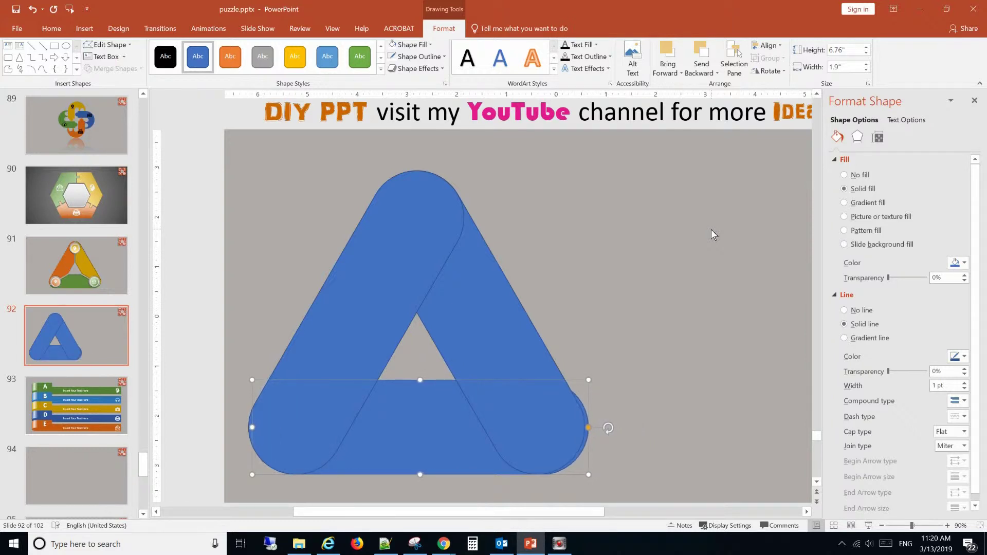
key("Left")
key("Left")
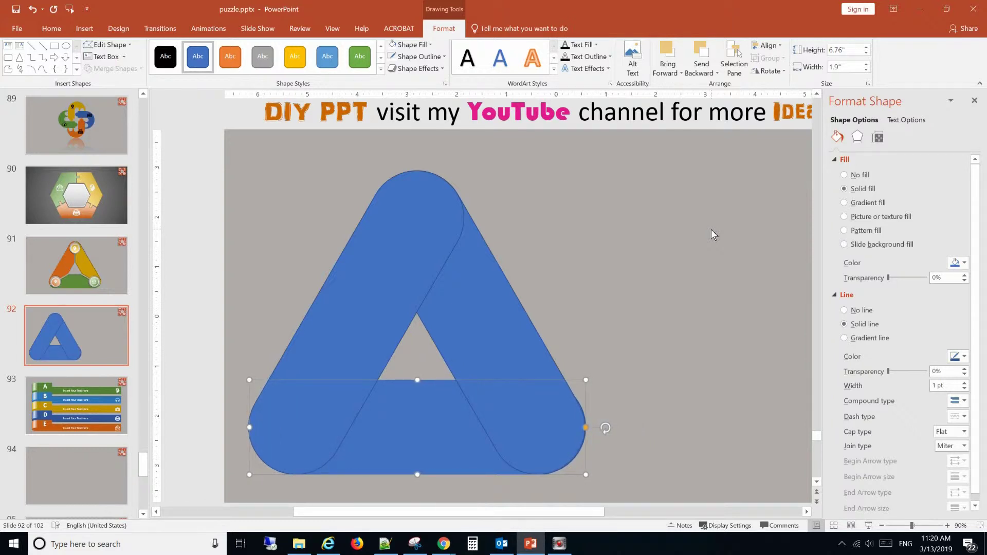
key("Left")
left_click(670, 269)
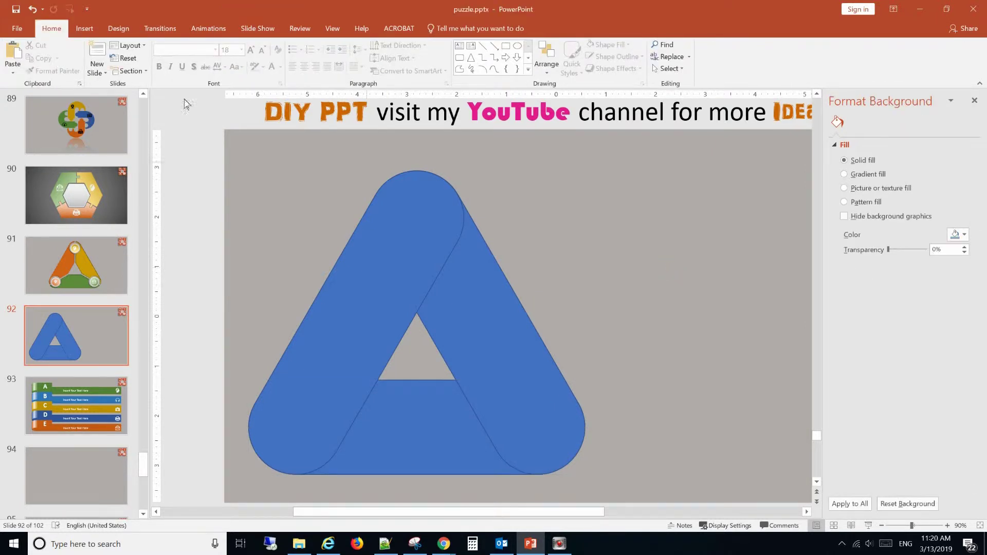
Draw a thin vertical rectangle right of the triangle and copy it into four bars.
left_click(84, 29)
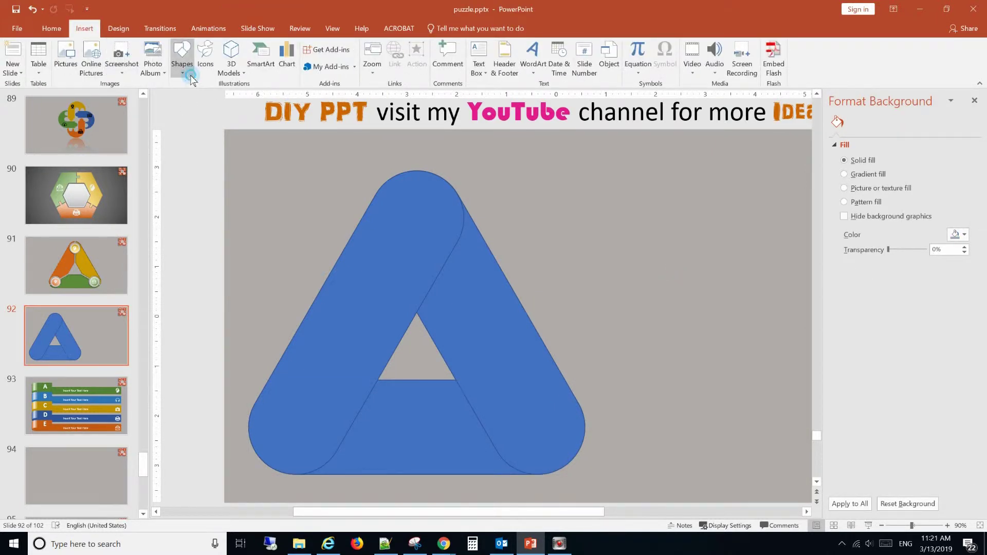
left_click(192, 77)
left_click(224, 98)
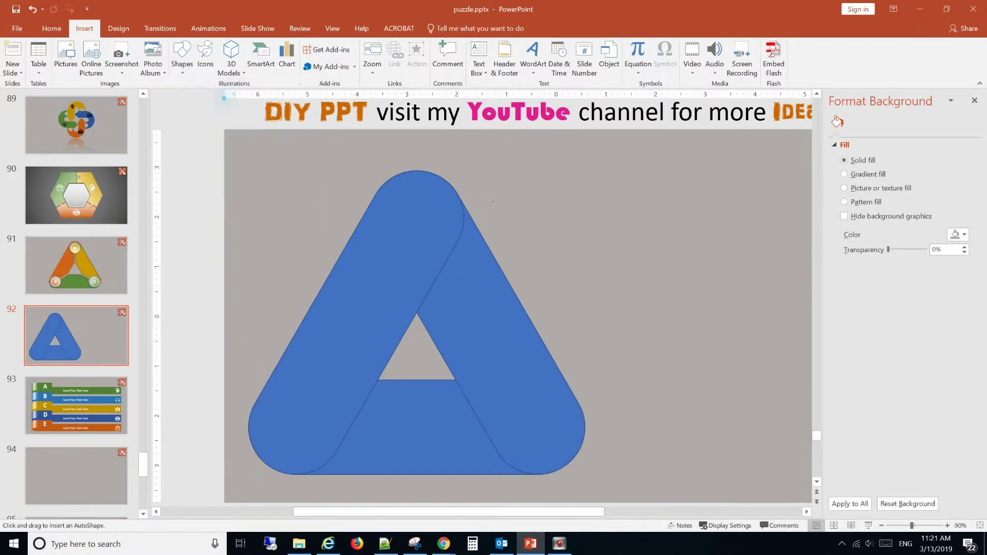
left_click_drag(619, 163, 624, 343)
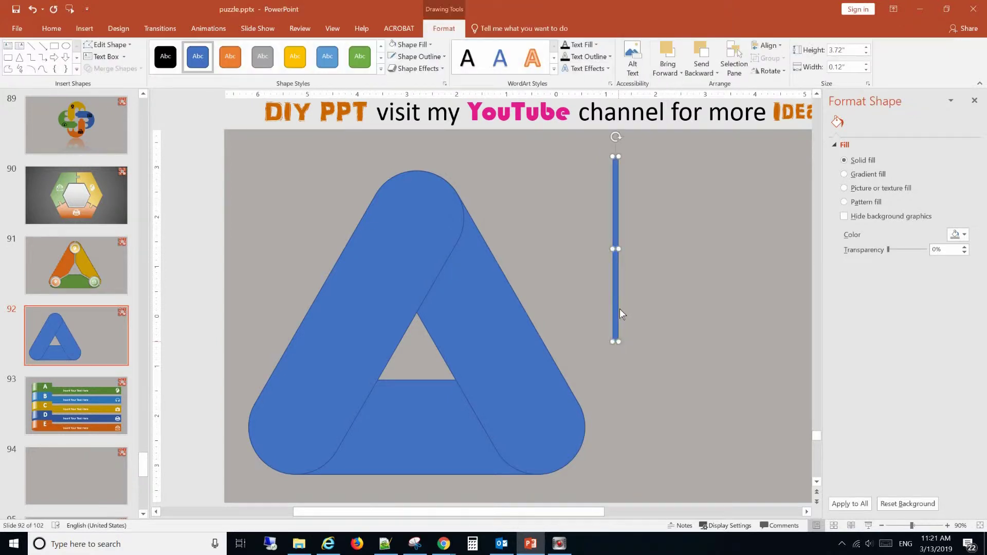
left_click_drag(616, 305, 782, 307)
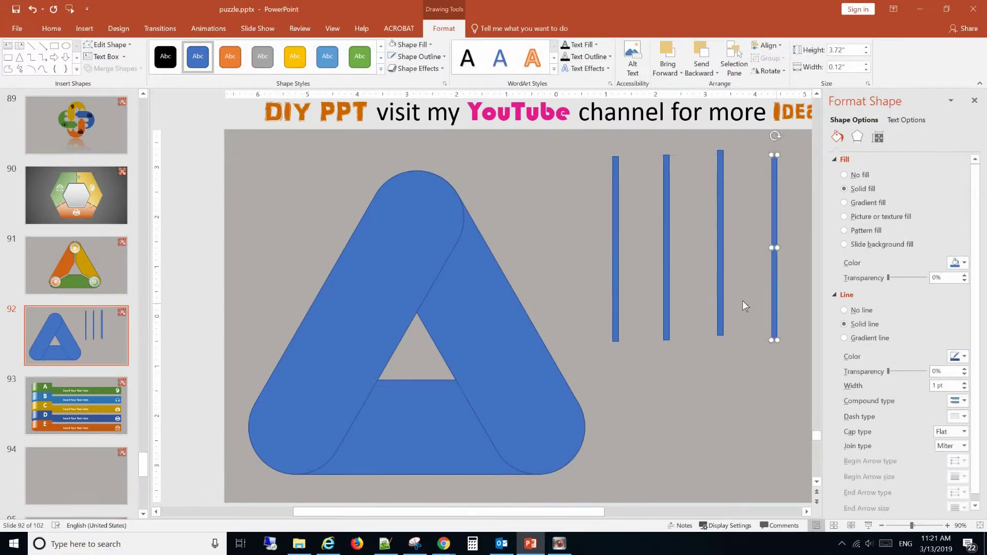
left_click(726, 302)
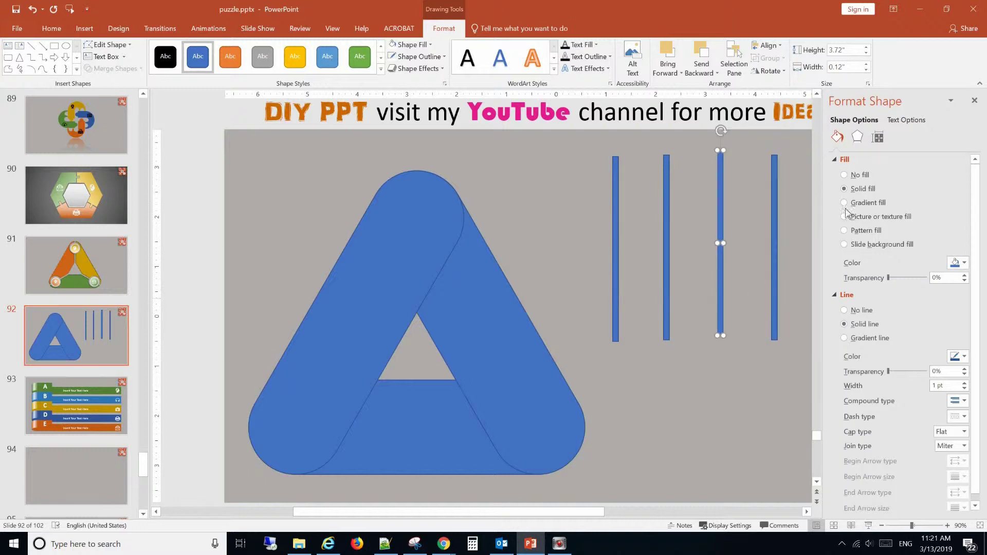
Rotate one thin bar to 60° using the rotation setting.
left_click(878, 137)
double_click(944, 201)
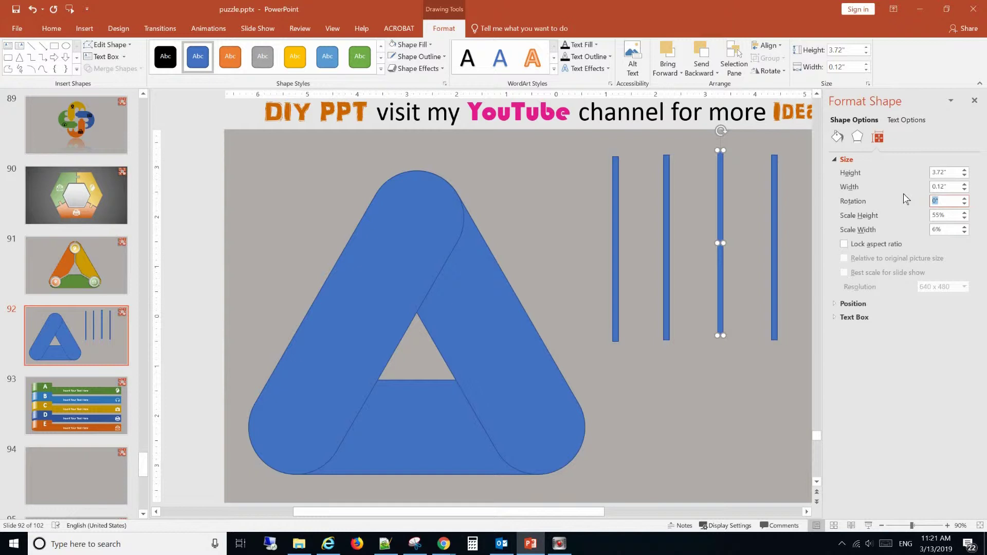
type("3")
key("Return")
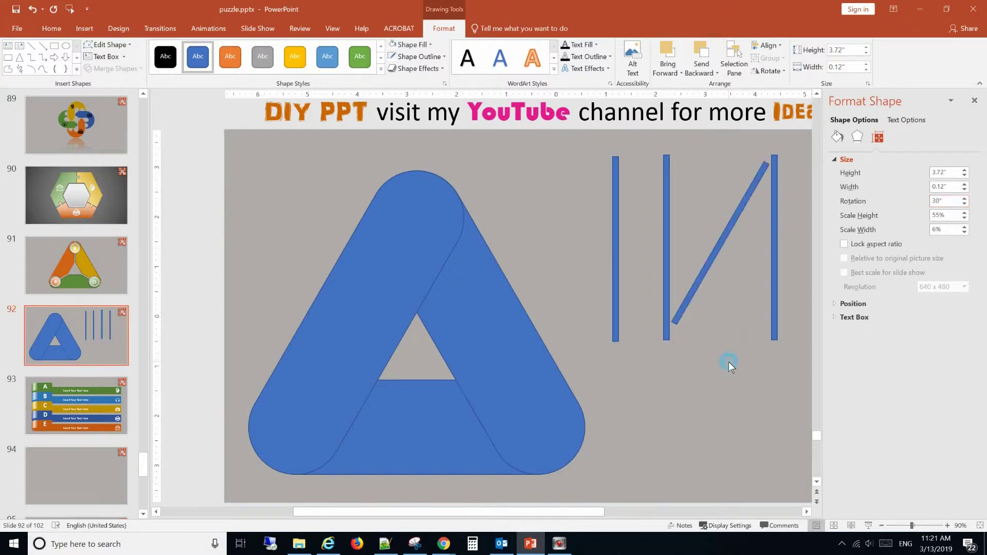
left_click(729, 362)
double_click(732, 225)
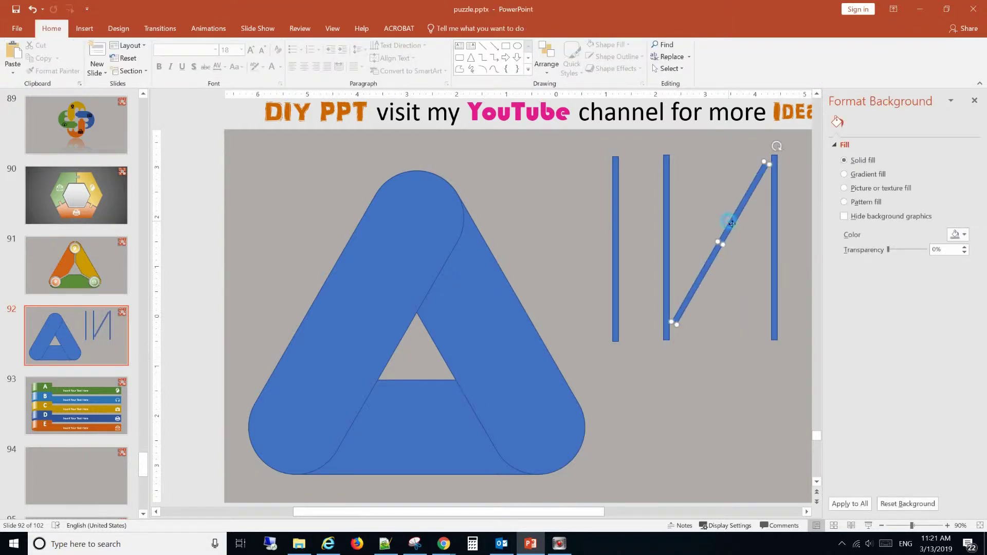
left_click(879, 137)
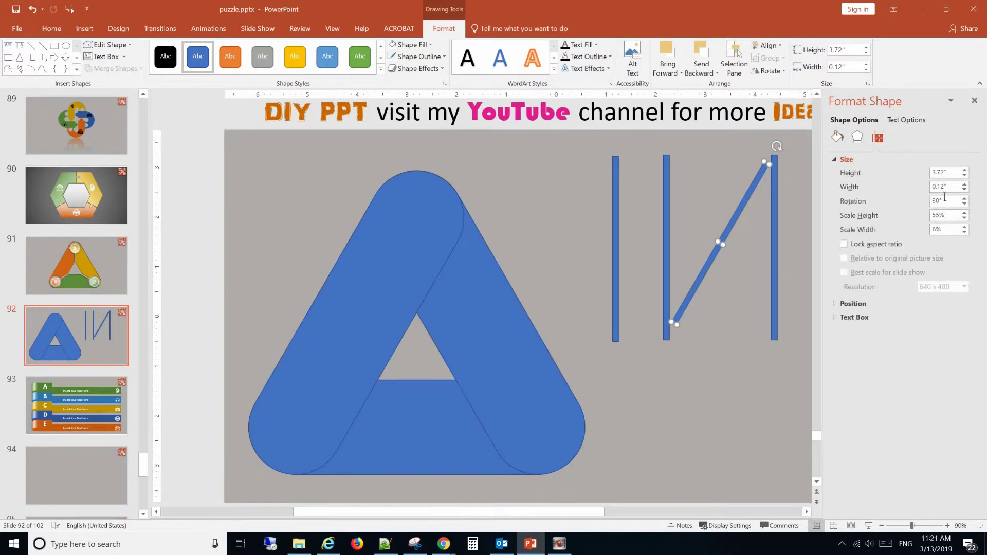
left_click_drag(954, 205, 897, 203)
type("60")
left_click(735, 360)
Place the 60° bar on the triangle's lower left and a vertical bar at its top centre.
left_click(717, 245)
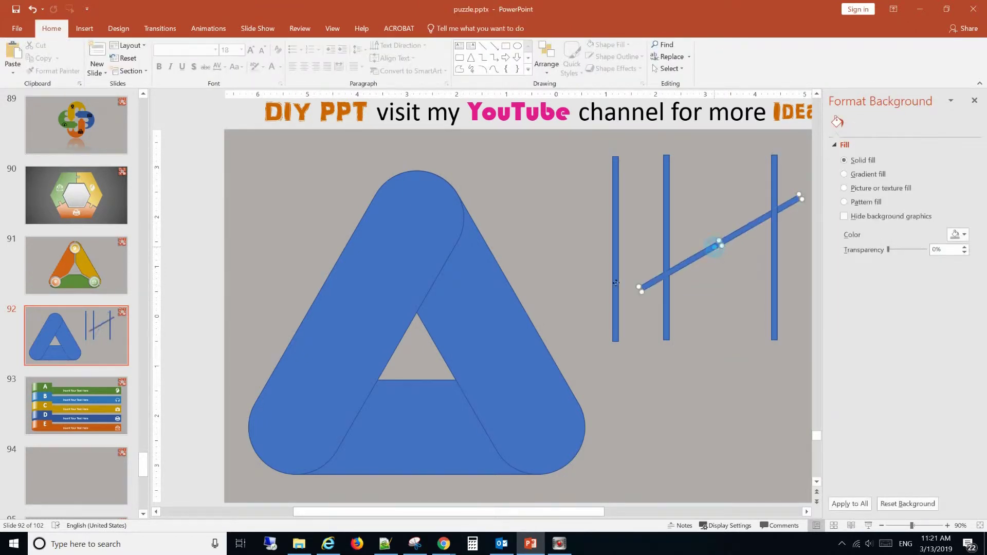
left_click_drag(410, 361, 325, 418)
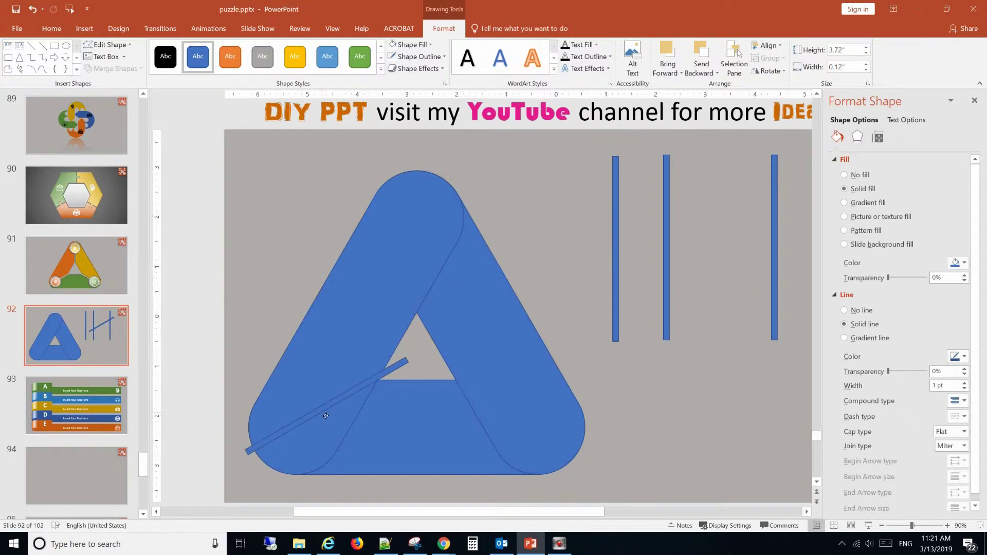
left_click_drag(325, 417, 327, 415)
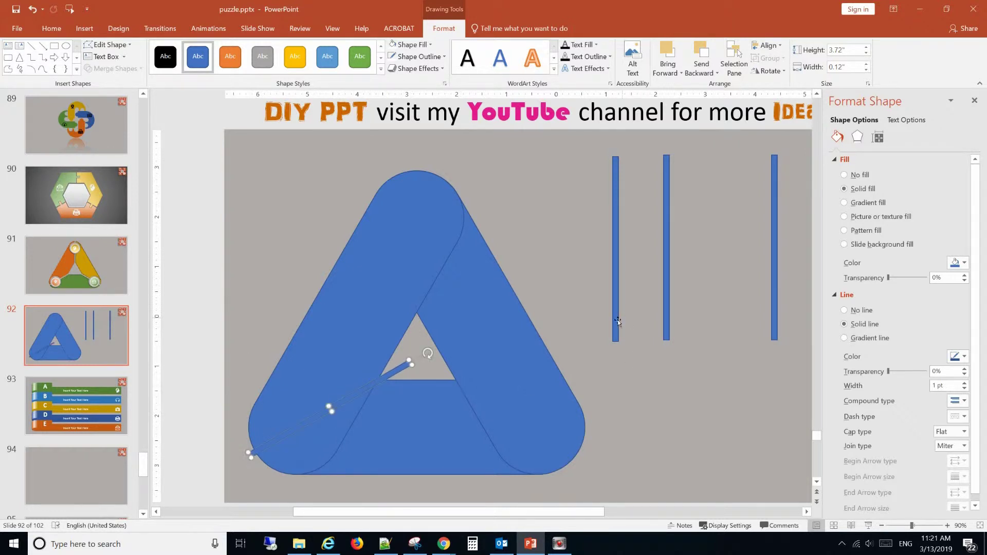
left_click_drag(616, 319, 420, 312)
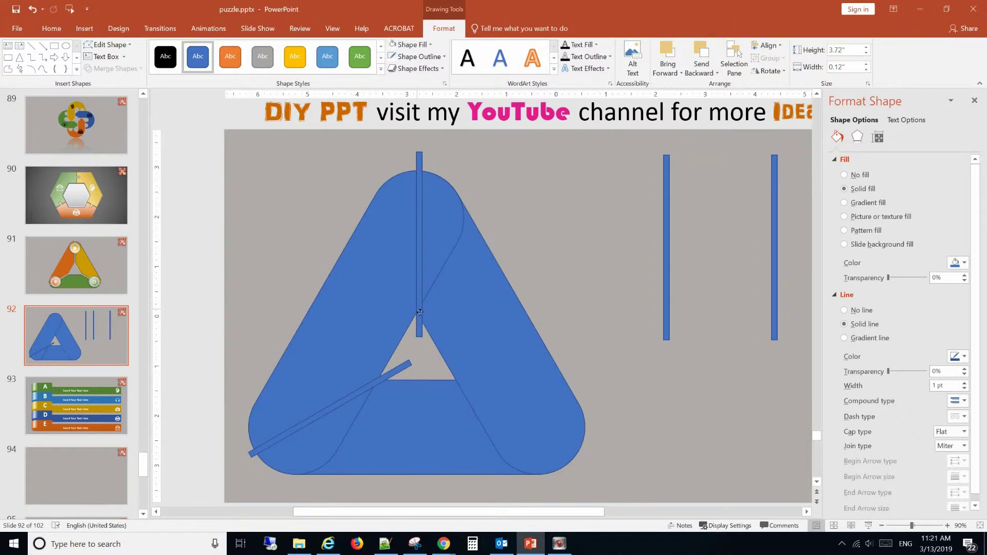
left_click_drag(420, 312, 417, 311)
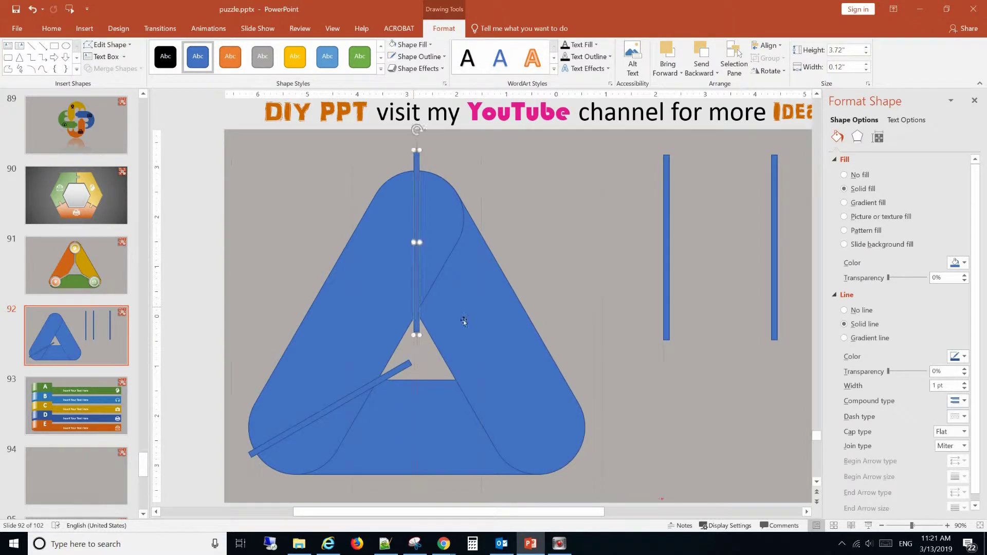
Rotate another bar to -60° and move it onto the triangle's lower right.
left_click(670, 317)
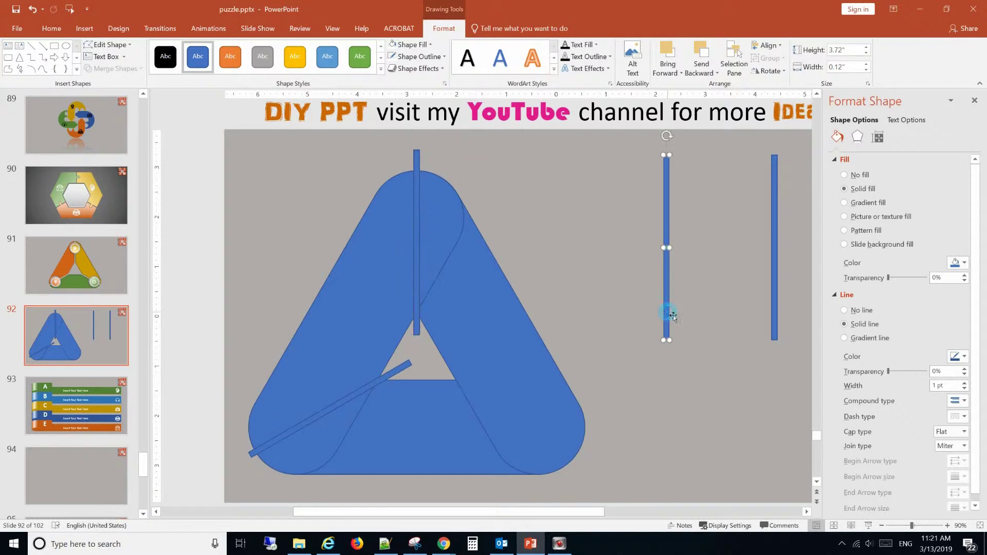
left_click(878, 138)
double_click(935, 201)
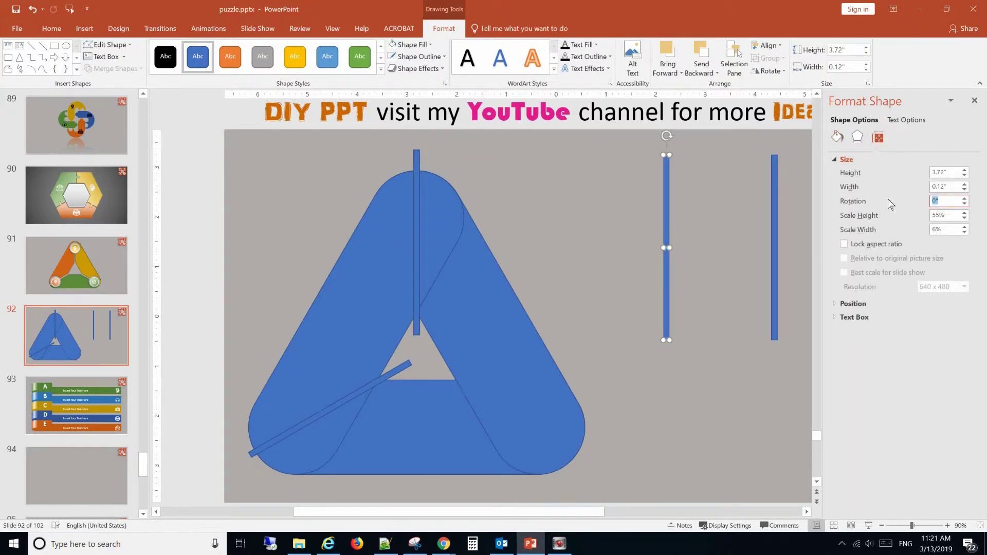
type("-60")
key("Return")
left_click(640, 319)
left_click_drag(661, 250, 508, 415)
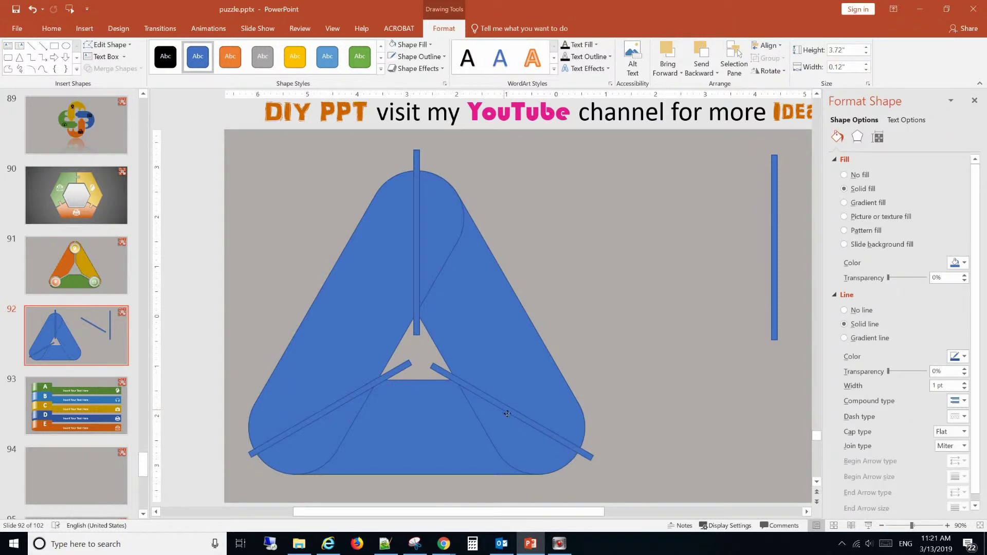
Send the lower-right slanted bar behind the triangle and adjust its position.
right_click(504, 411)
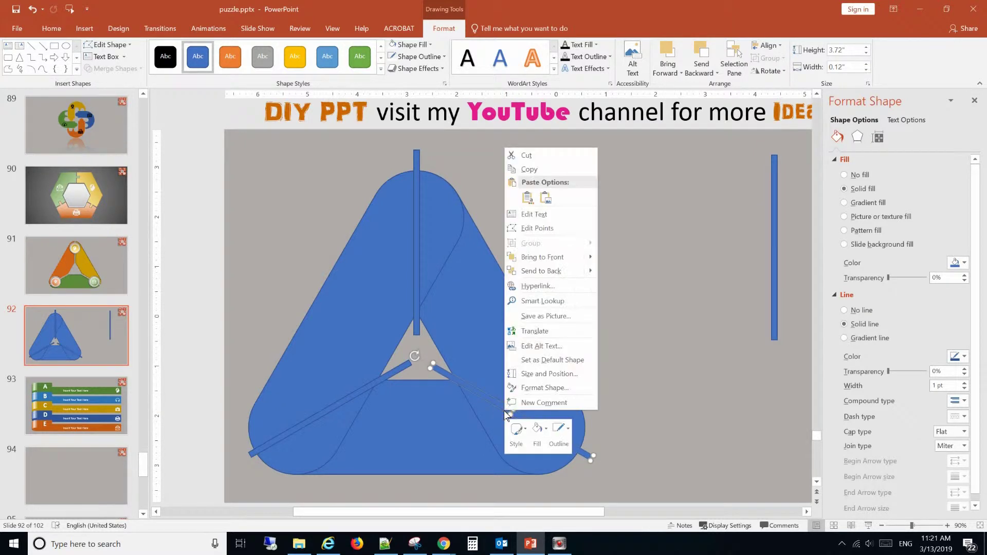
left_click(567, 277)
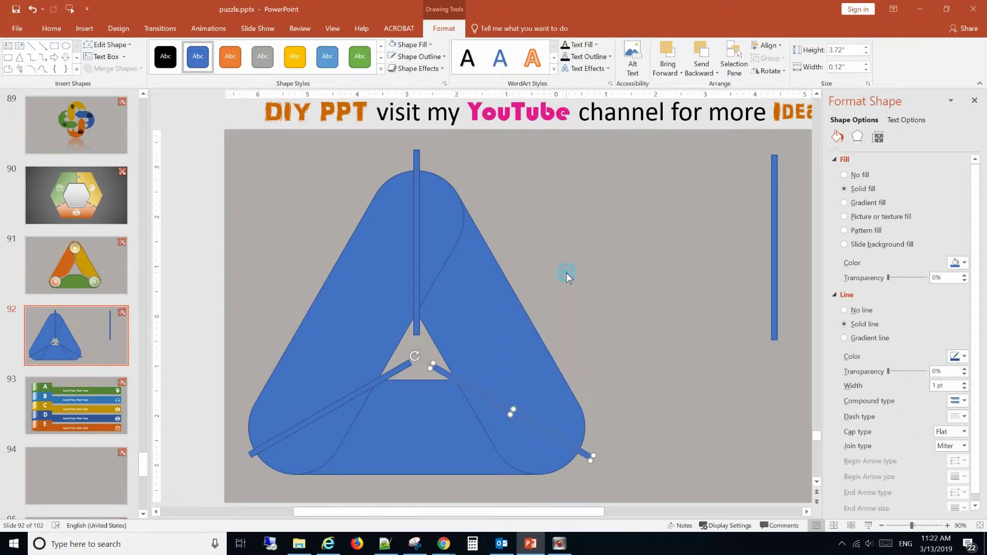
left_click(919, 525)
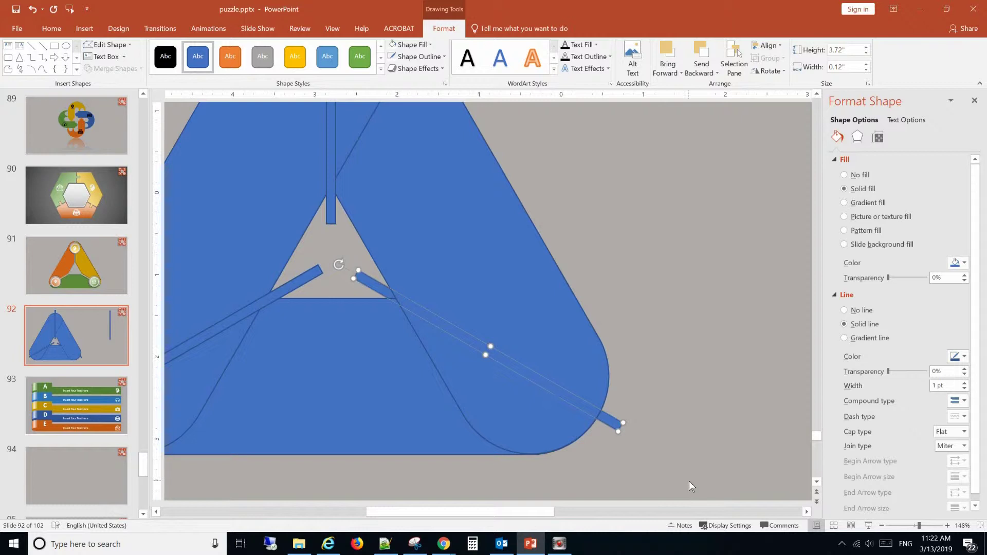
key("ctrl+Down")
key("ctrl+Down")
key("ctrl+Up")
Send the lower-left slanted bar behind the triangle and nudge it up slightly.
left_click(291, 294)
right_click(291, 291)
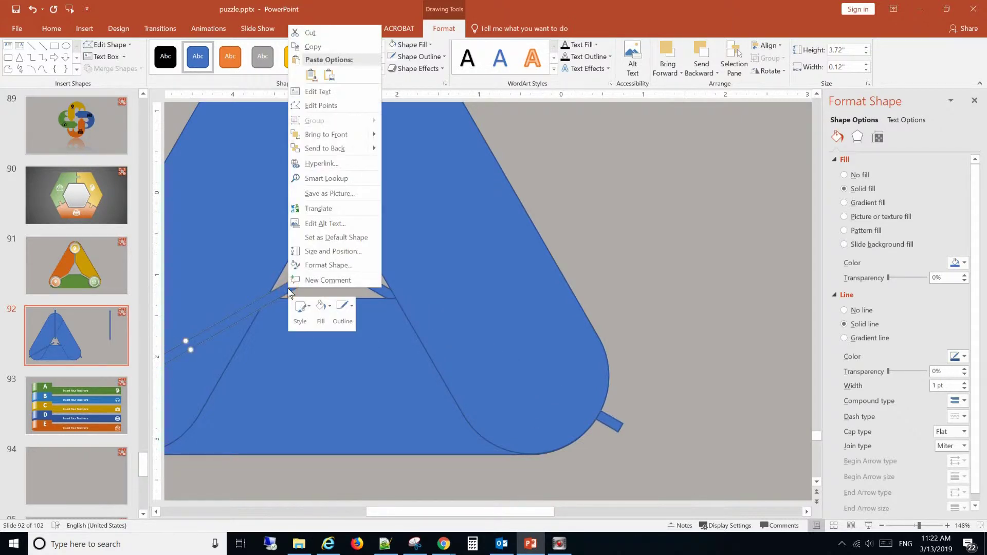
left_click(338, 150)
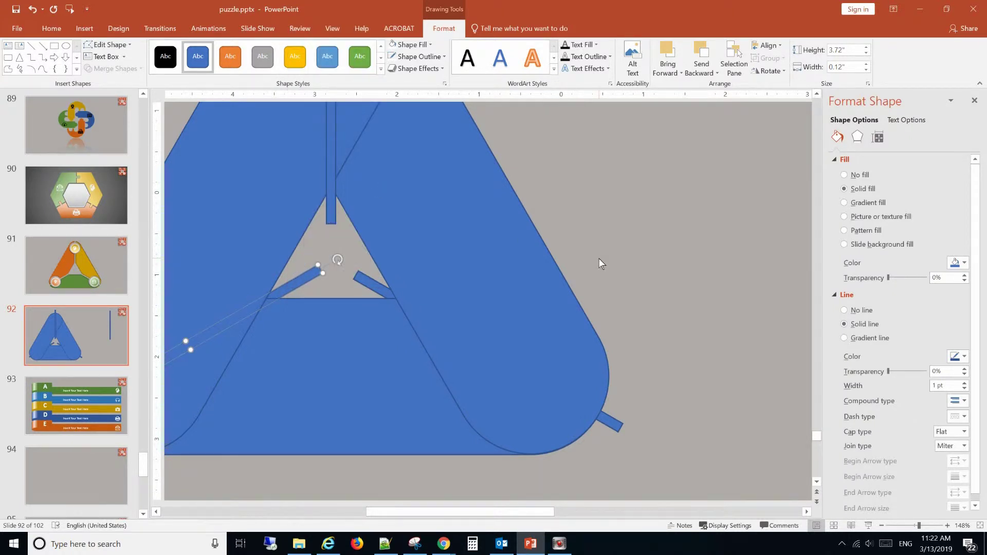
key("ctrl+Up")
key("ctrl+Up")
key("ctrl+Up")
left_click(599, 258)
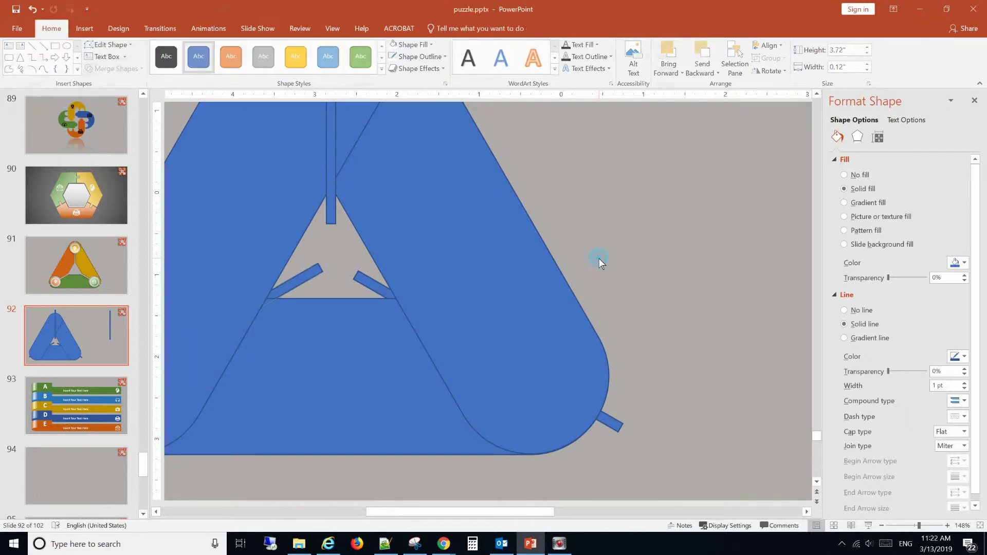
left_click(904, 525)
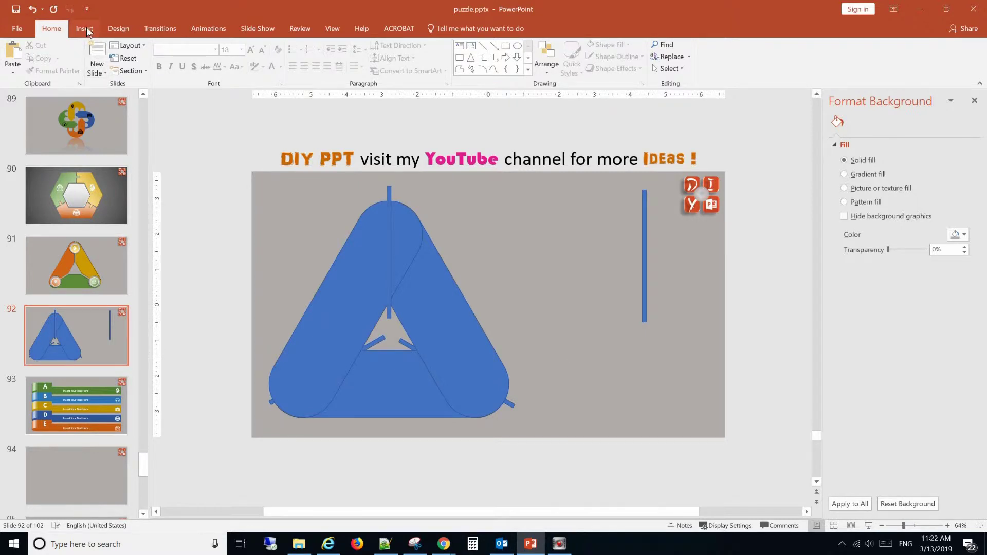
Send the vertical top bar behind the triangle too.
left_click(393, 235)
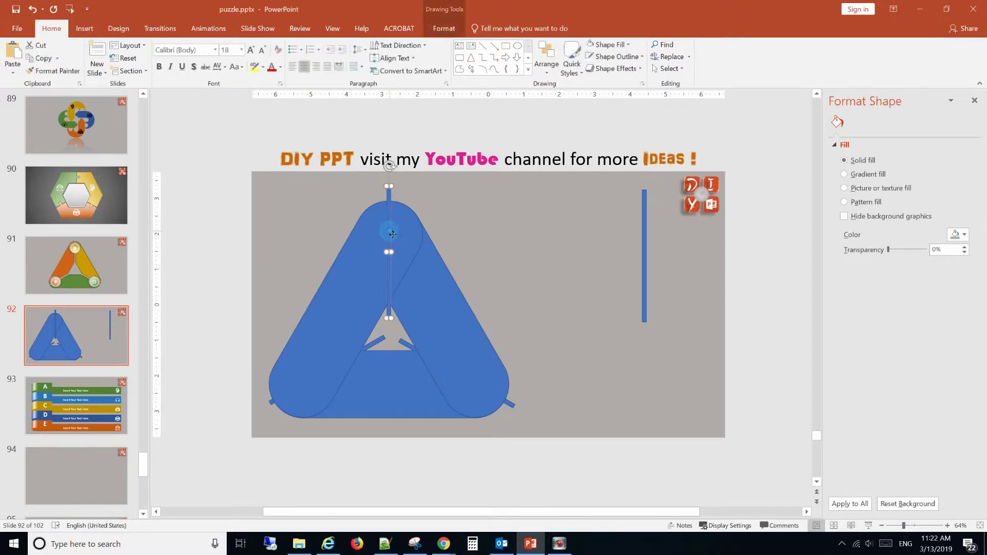
right_click(392, 235)
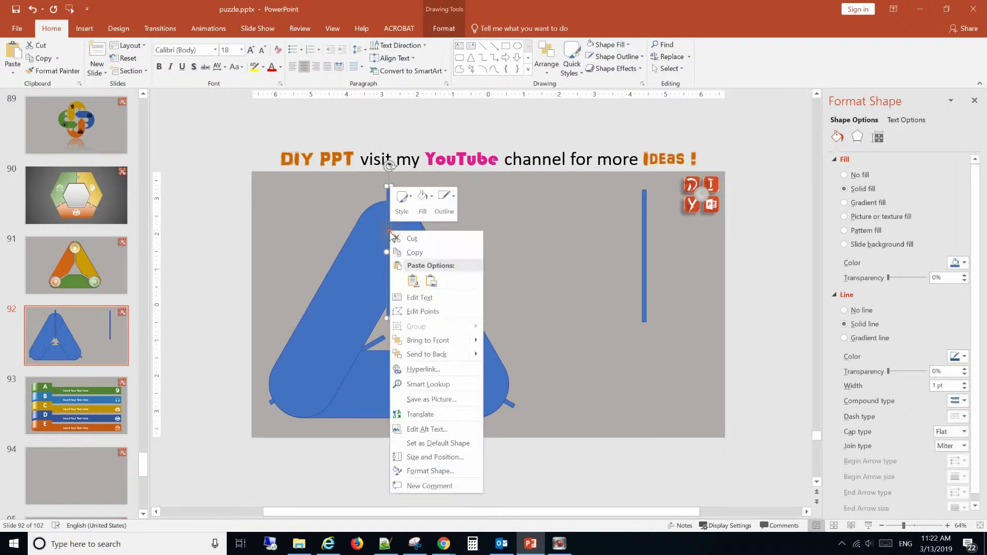
left_click(438, 340)
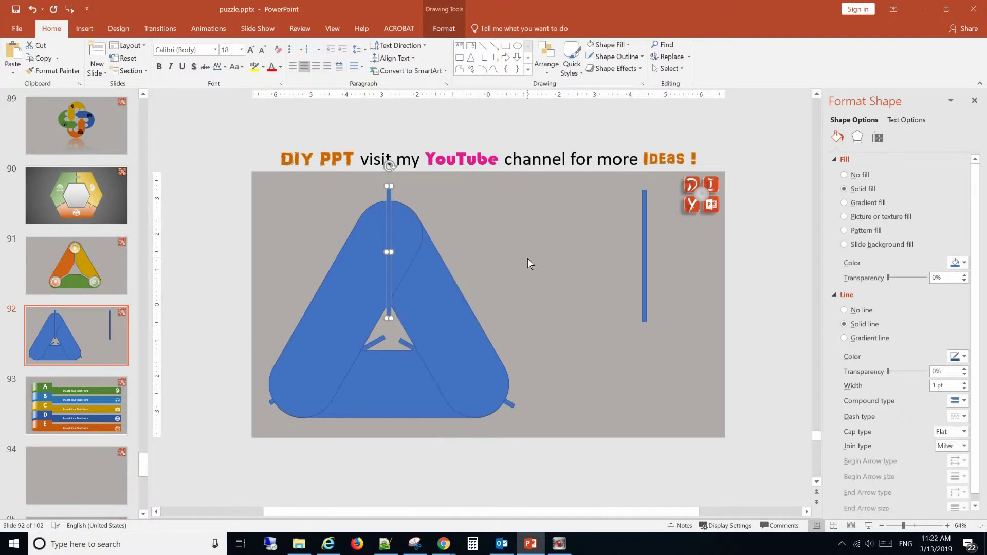
left_click(527, 258)
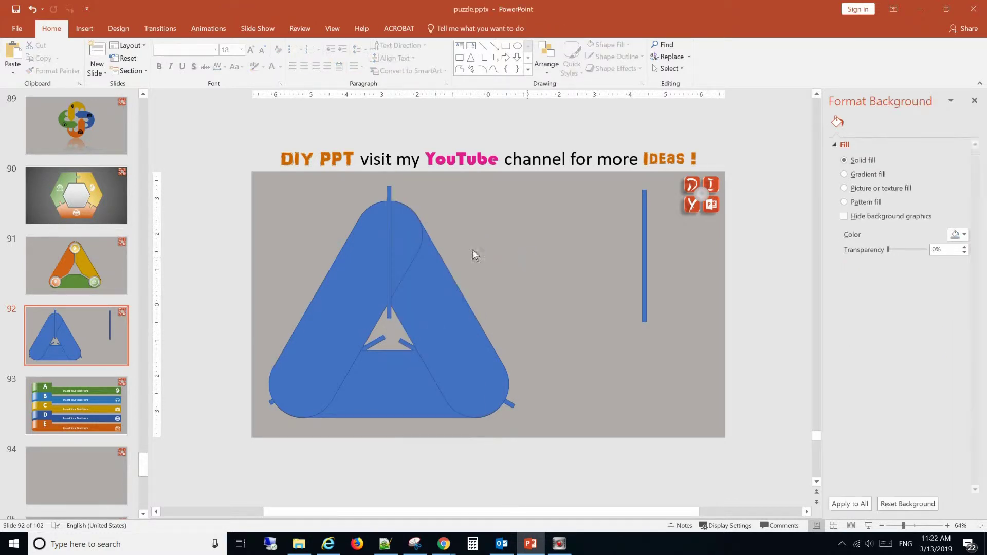
left_click(392, 245)
right_click(389, 241)
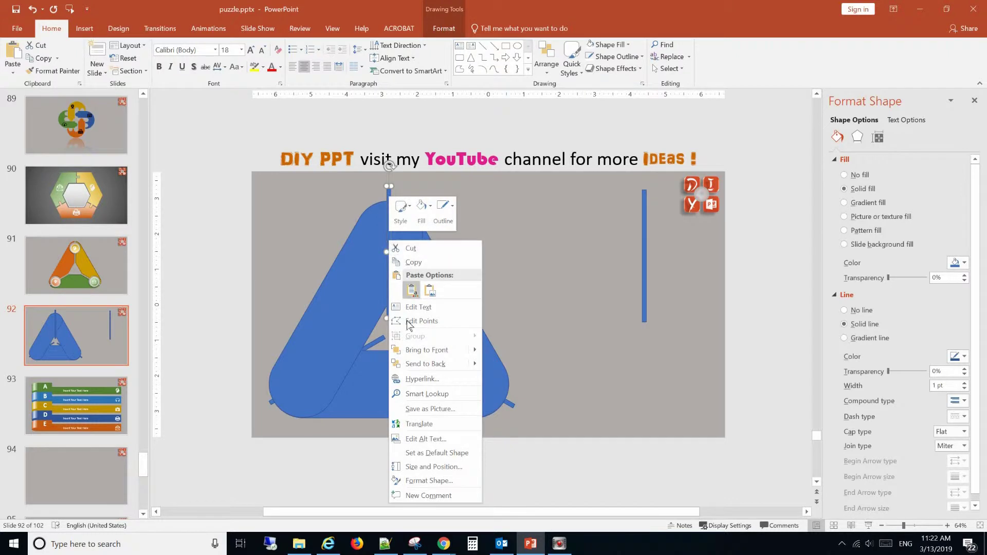
left_click(419, 364)
left_click(520, 291)
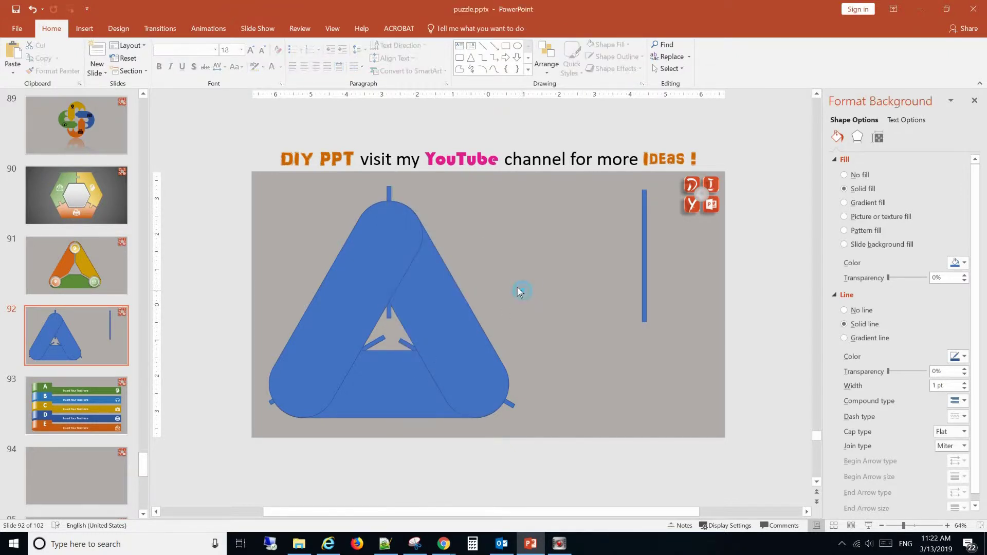
left_click(84, 28)
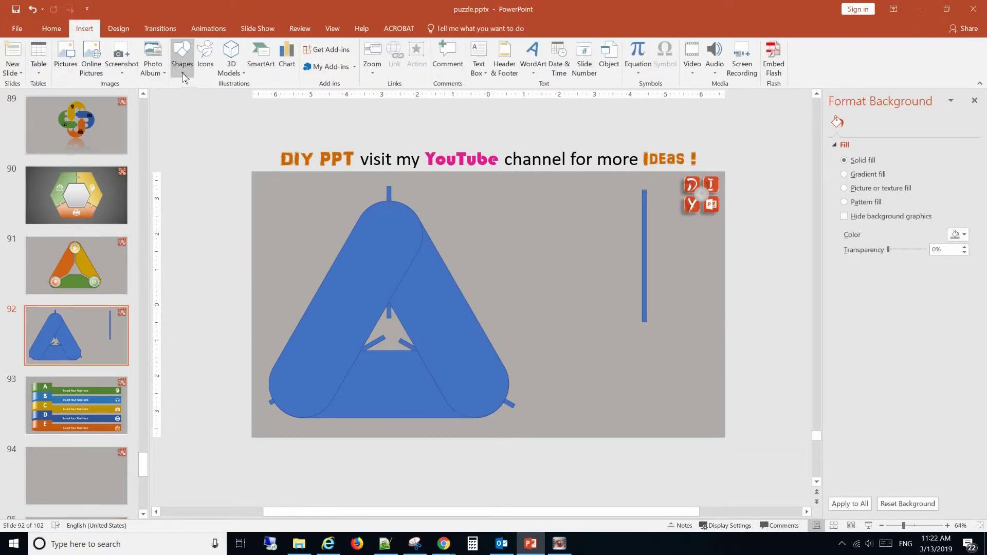
Draw a circle in the triangle's top corner and copy it into the bottom corners.
left_click(183, 72)
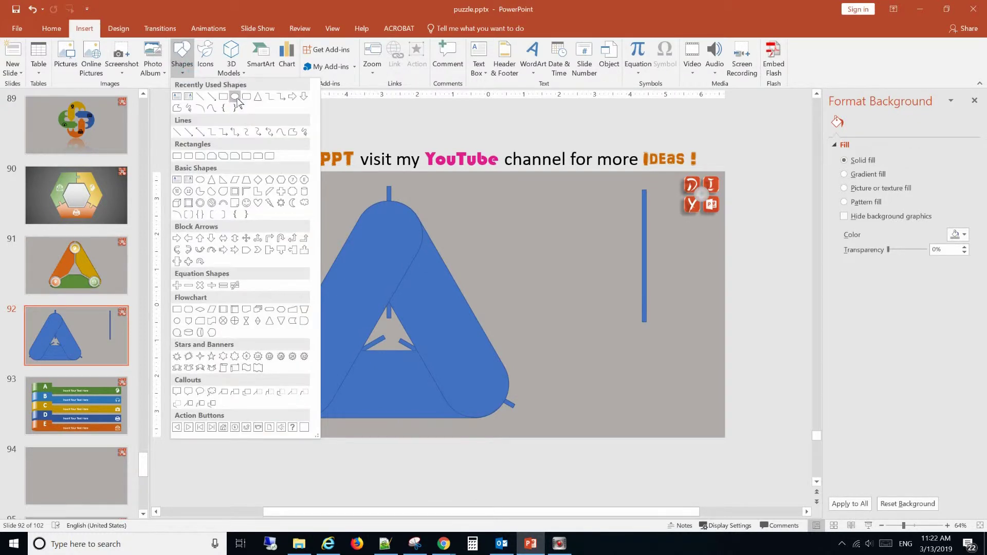
left_click(235, 97)
mouse_move(381, 218)
left_mouse_down()
mouse_move(415, 244)
mouse_move(373, 204)
left_mouse_up()
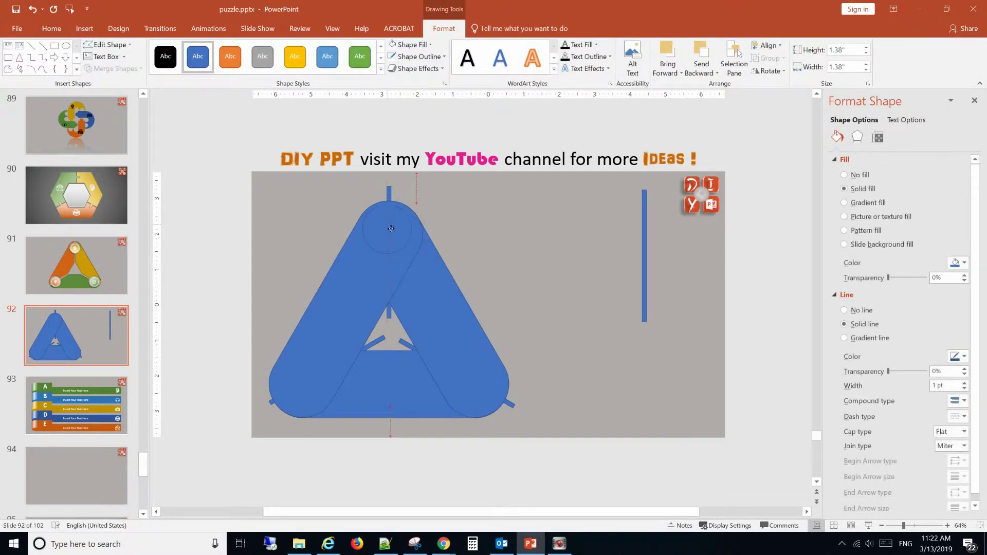
mouse_move(391, 228)
left_mouse_down()
mouse_move(419, 264)
mouse_move(394, 240)
left_mouse_up()
left_click_drag(397, 242, 395, 242)
key("ctrl+Left")
key("ctrl+Left")
key("Escape")
left_click_drag(308, 391, 459, 398)
left_click_drag(476, 390, 475, 390)
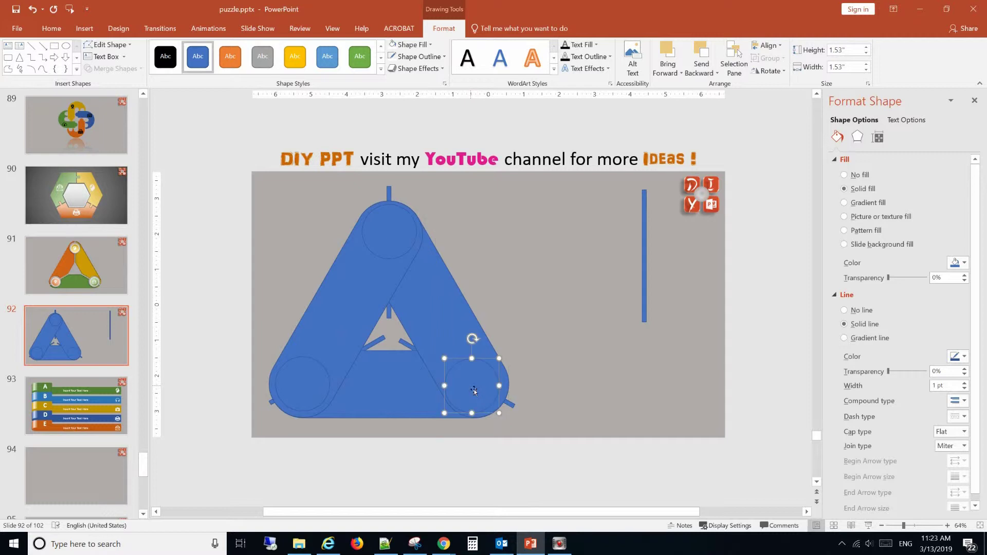
Align Middle each bottom circle with the triangle's bottom band.
left_click(405, 396)
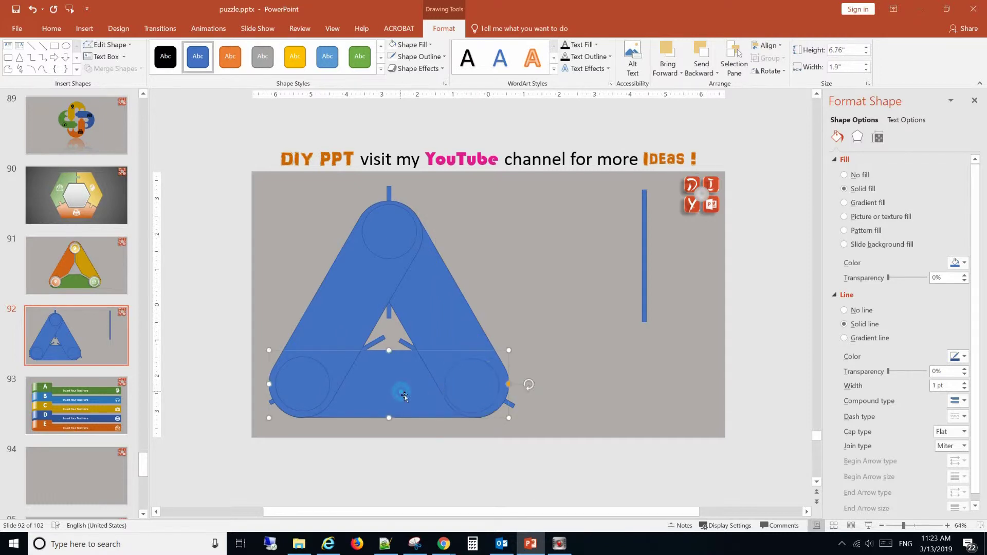
left_click(483, 393, "shift")
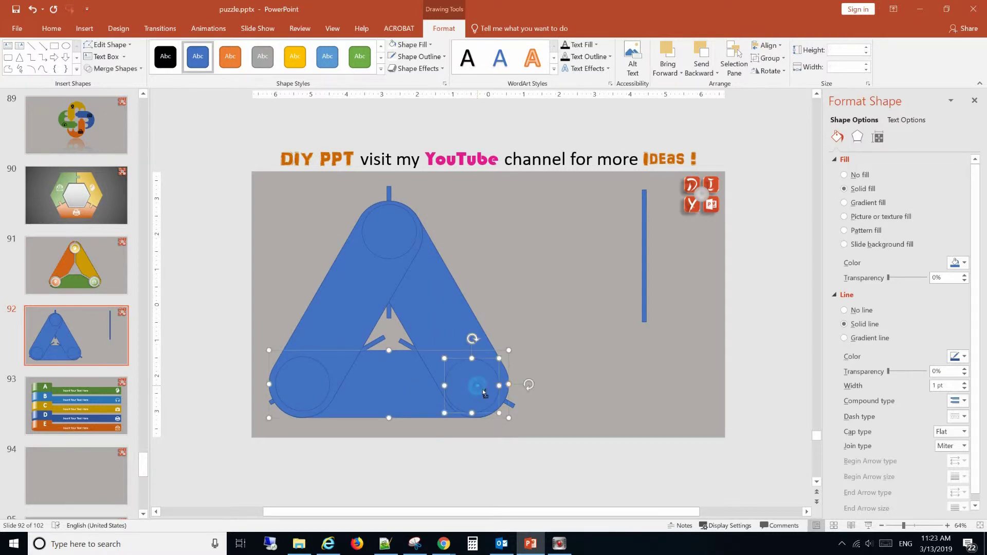
left_click(783, 49)
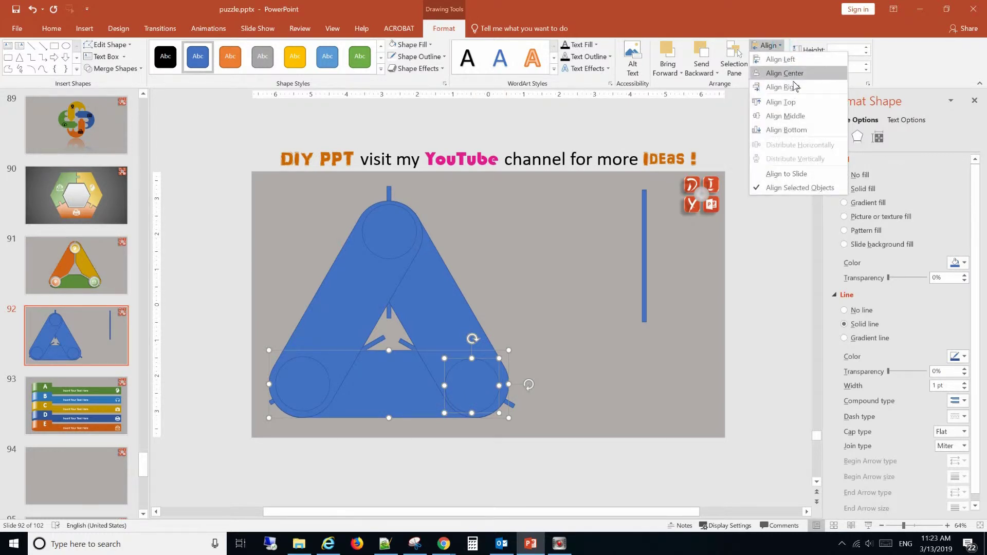
left_click(785, 116)
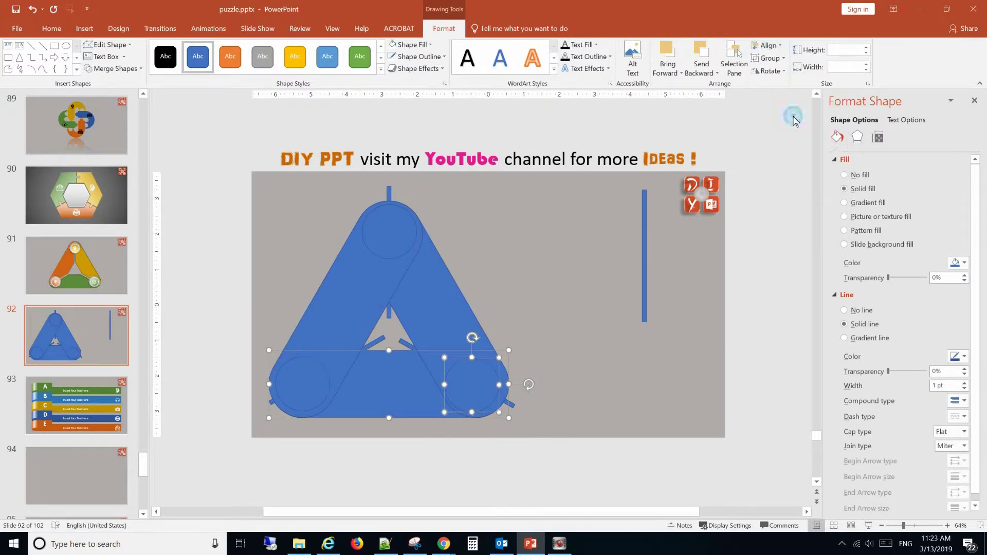
left_click(312, 401)
left_click(383, 394, "shift")
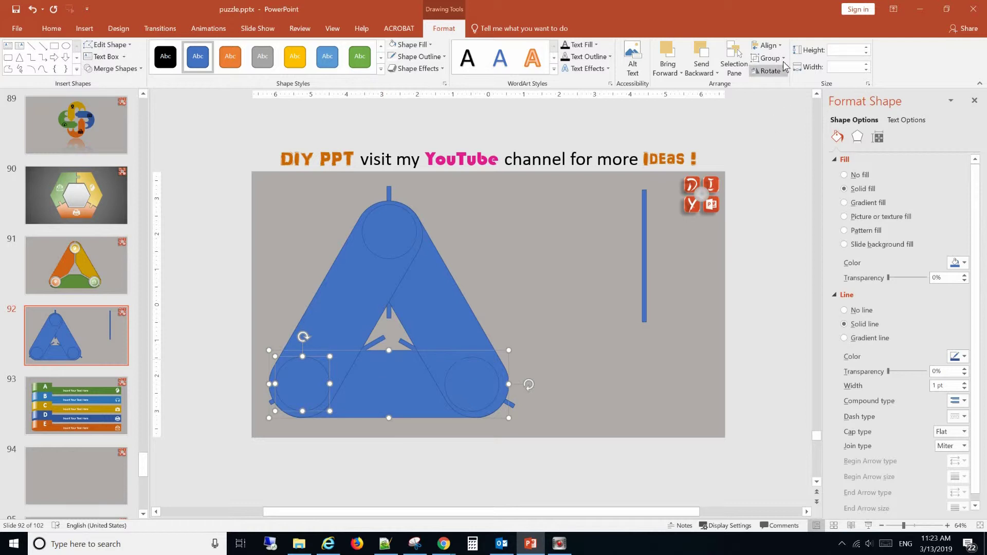
left_click(768, 46)
left_click(785, 118)
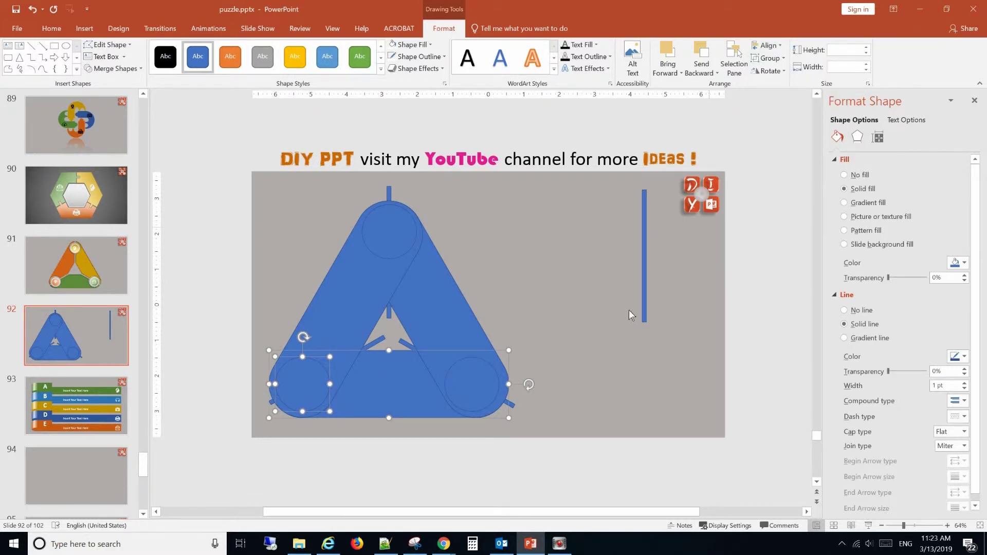
Nudge the bottom-right circle to fit snugly inside its corner.
left_click(598, 341)
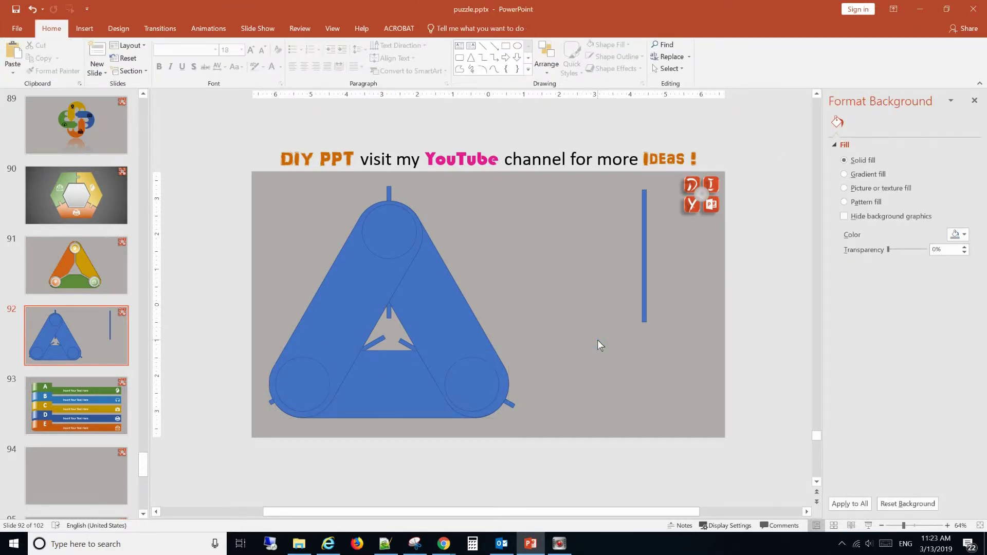
left_click(480, 384)
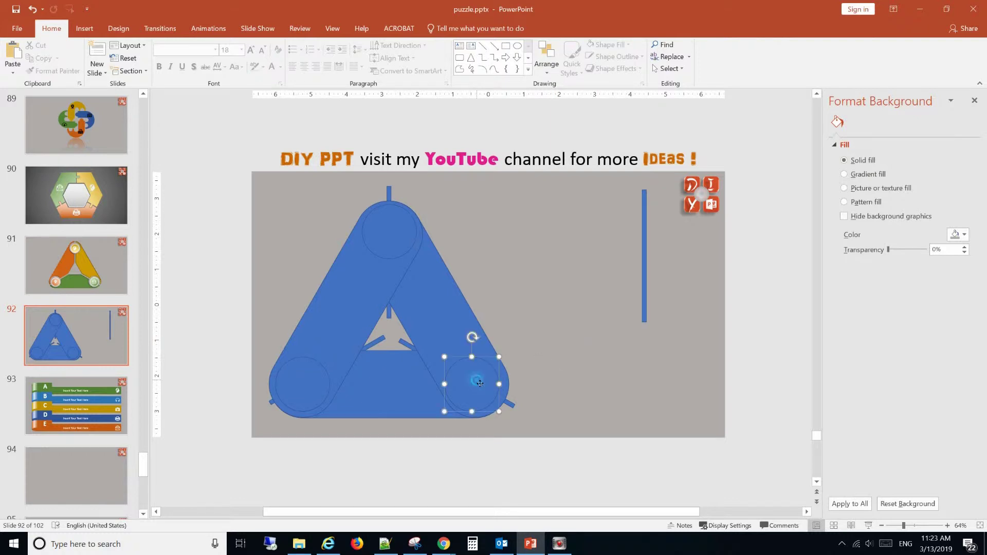
key("Right")
key("Right")
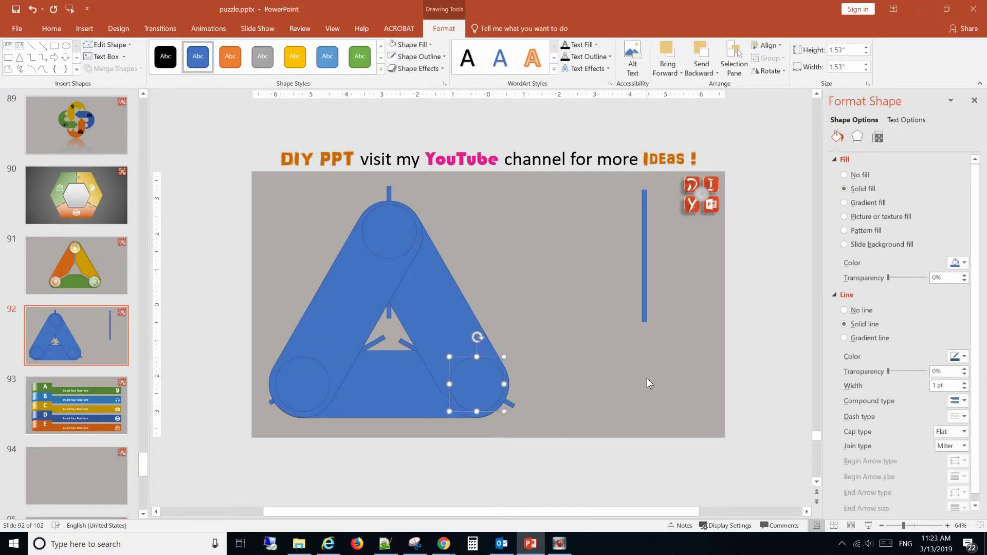
key("Right")
key("Left")
key("ctrl+Left")
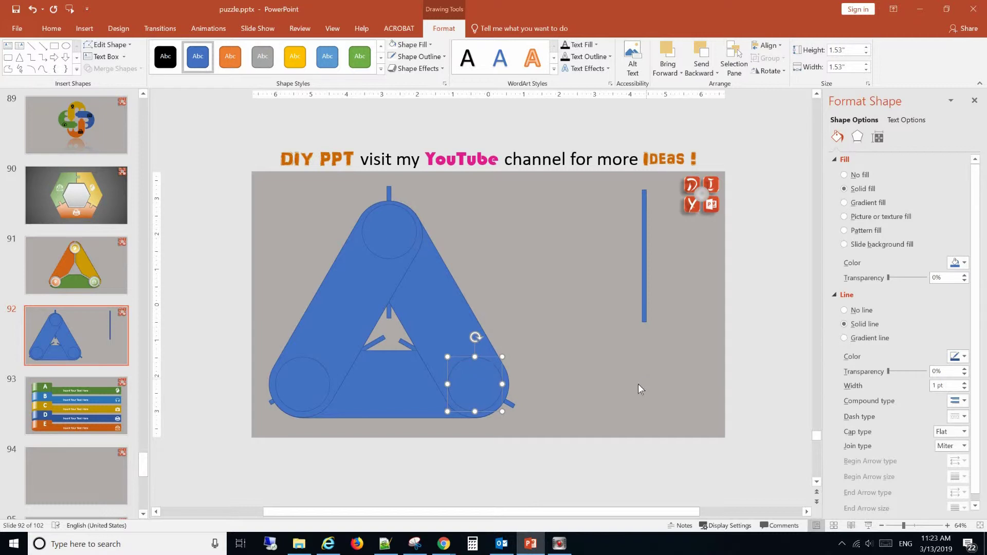
left_click(638, 383)
left_click(297, 379)
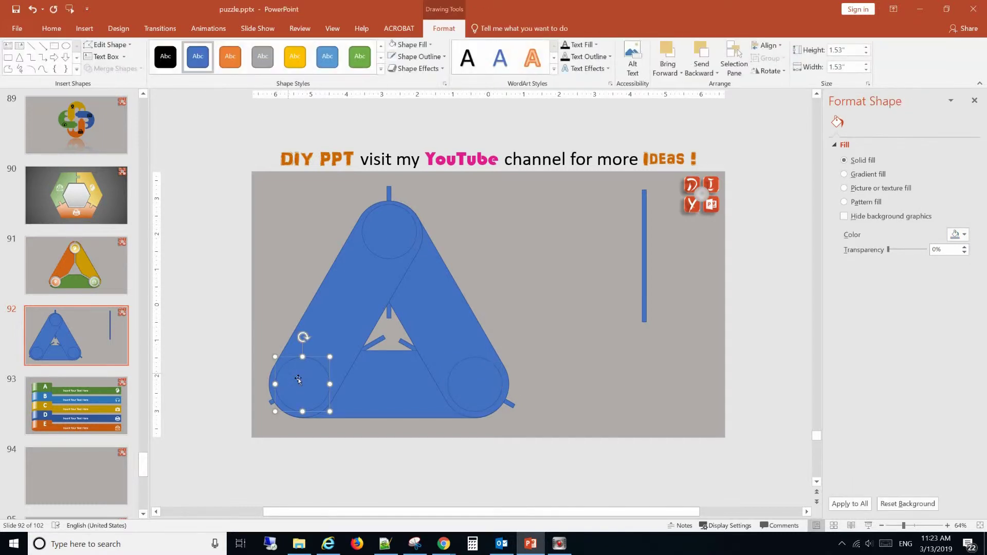
left_click(570, 379)
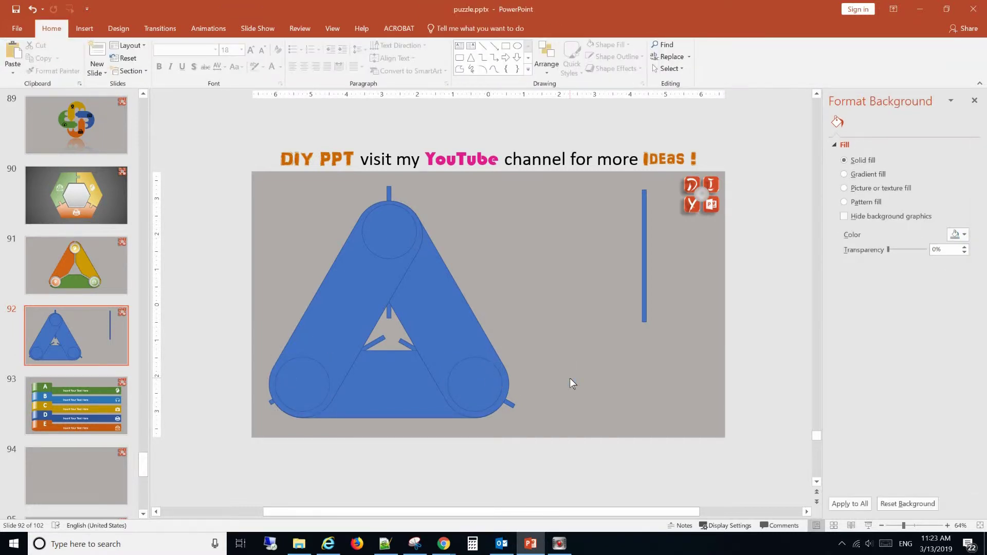
Draw a small oval circle and position it over the top corner circle.
left_click(84, 28)
left_click(181, 69)
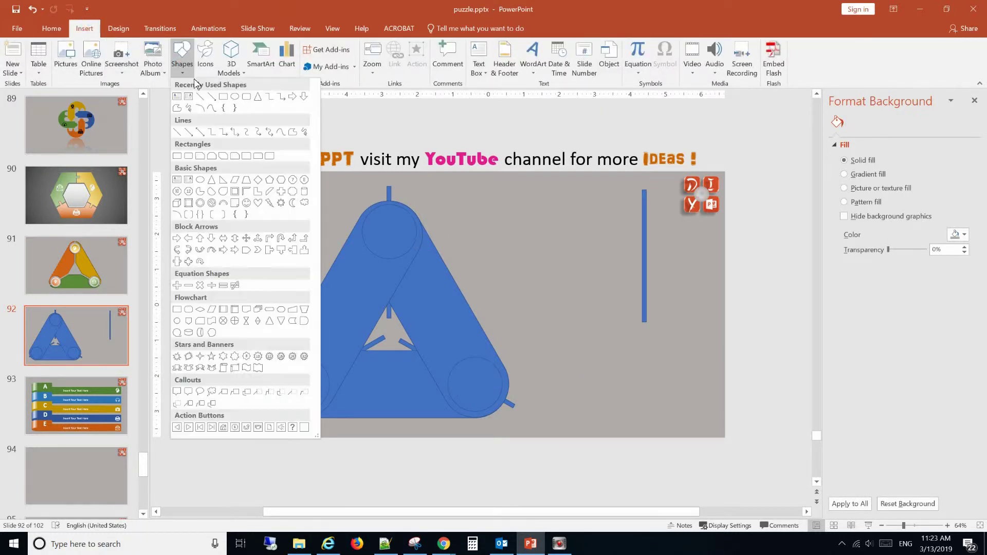
left_click(235, 101)
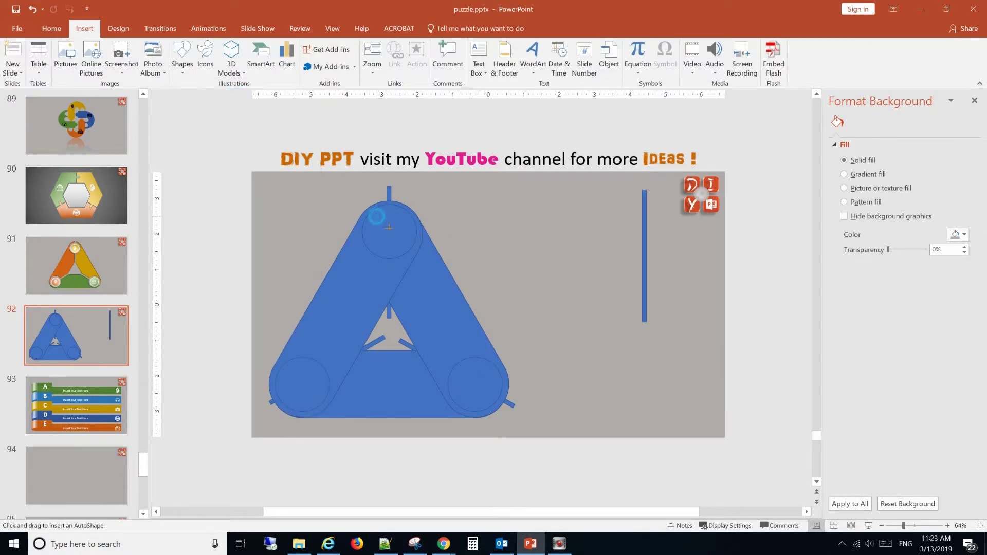
left_click_drag(377, 210, 411, 245)
left_click_drag(420, 262, 397, 233)
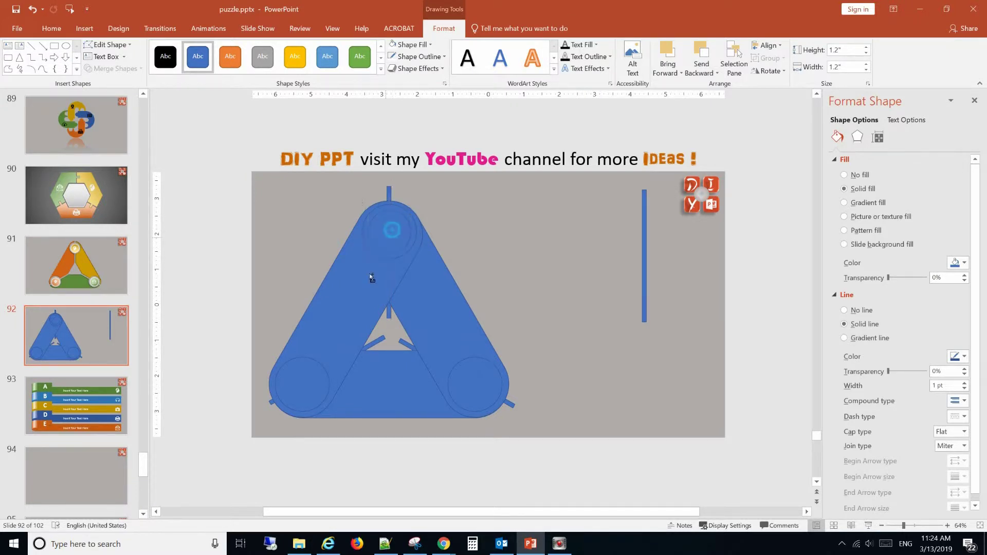
Centre the bottom-right inner circle on its corner circle.
left_click(313, 390)
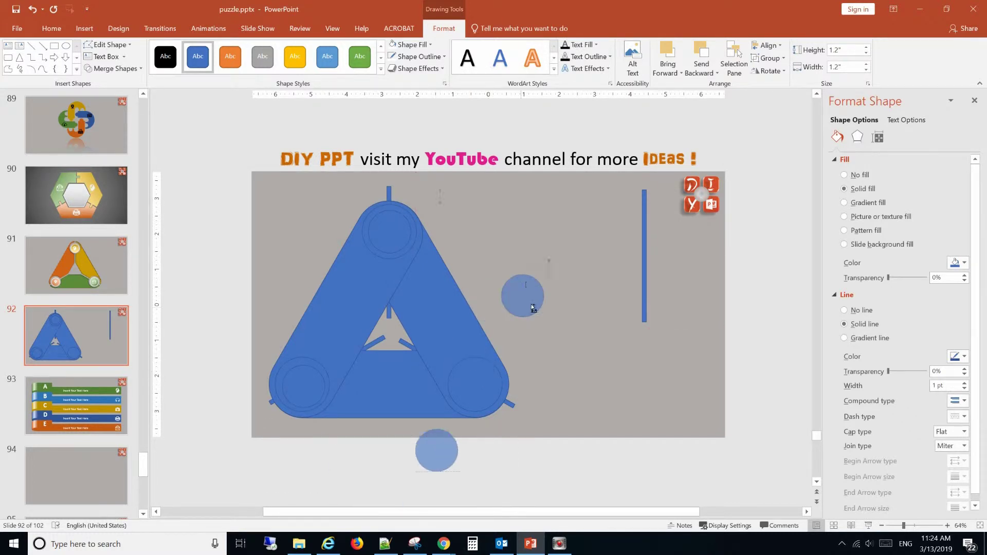
left_click(583, 306)
left_click(490, 360)
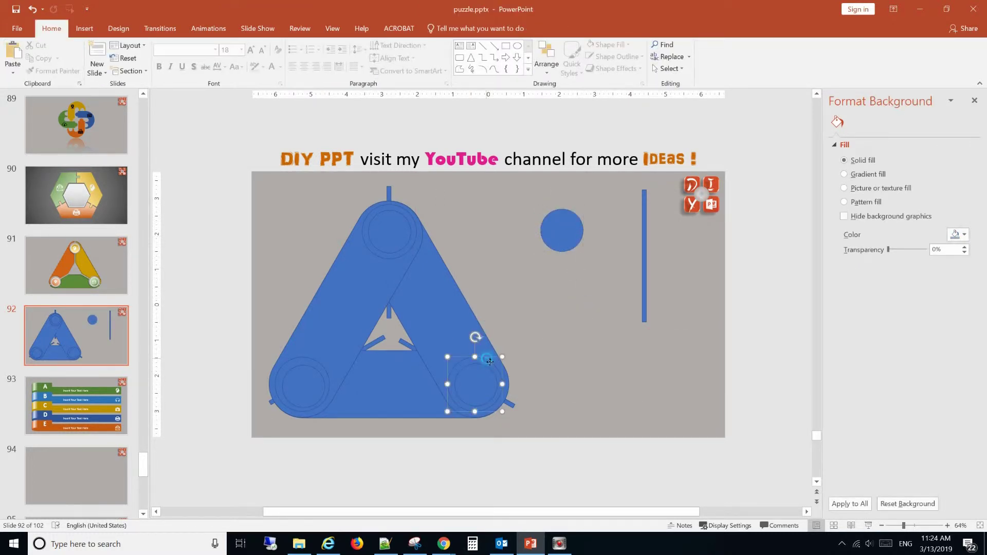
left_click(490, 361)
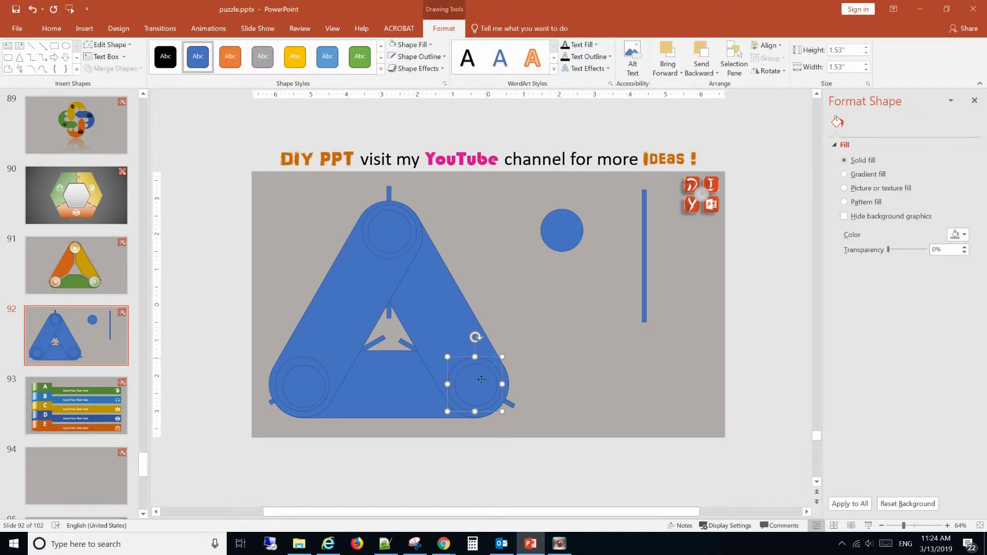
left_click(767, 46)
left_click(767, 46)
left_click(767, 46)
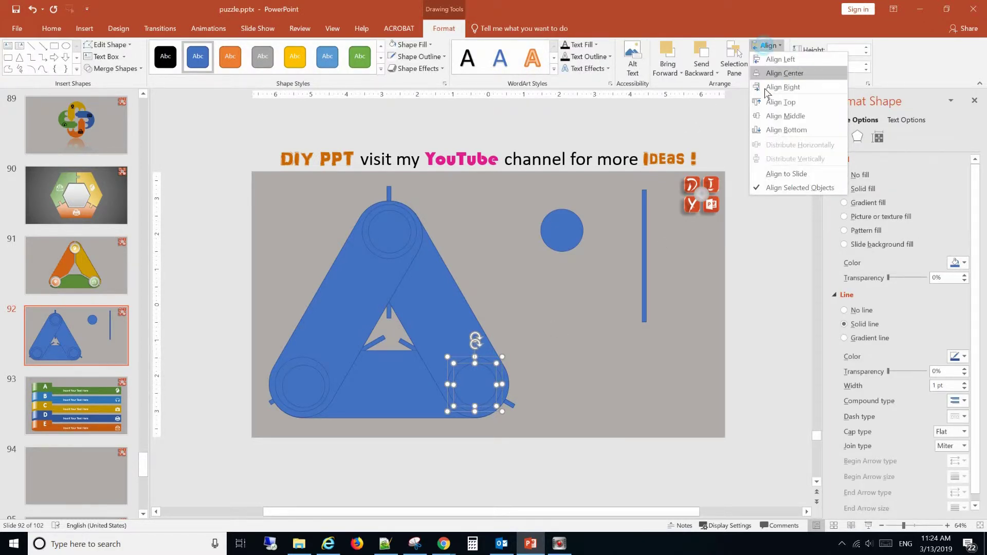
left_click(774, 117)
left_click(531, 240)
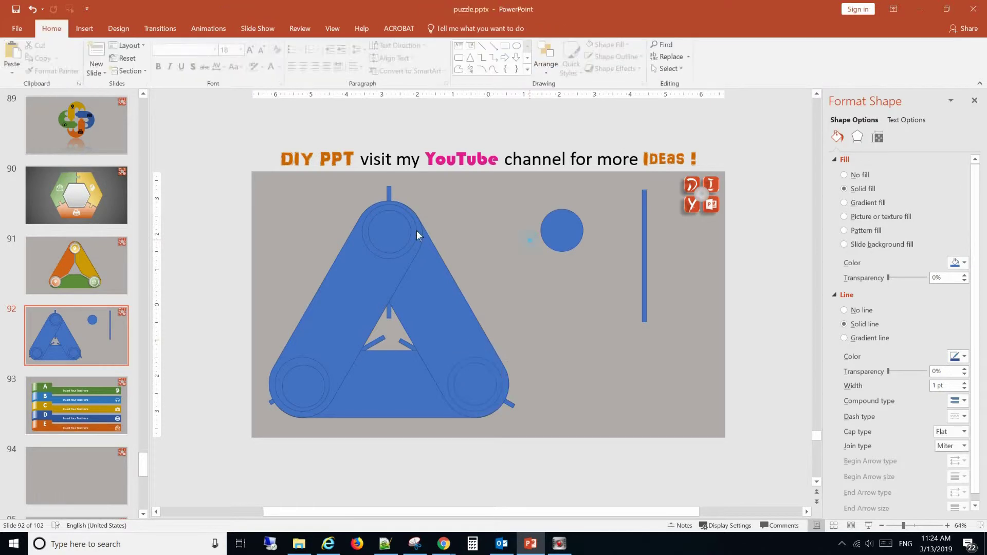
Align the top inner circle centre and middle with the top corner circle.
left_click(385, 230)
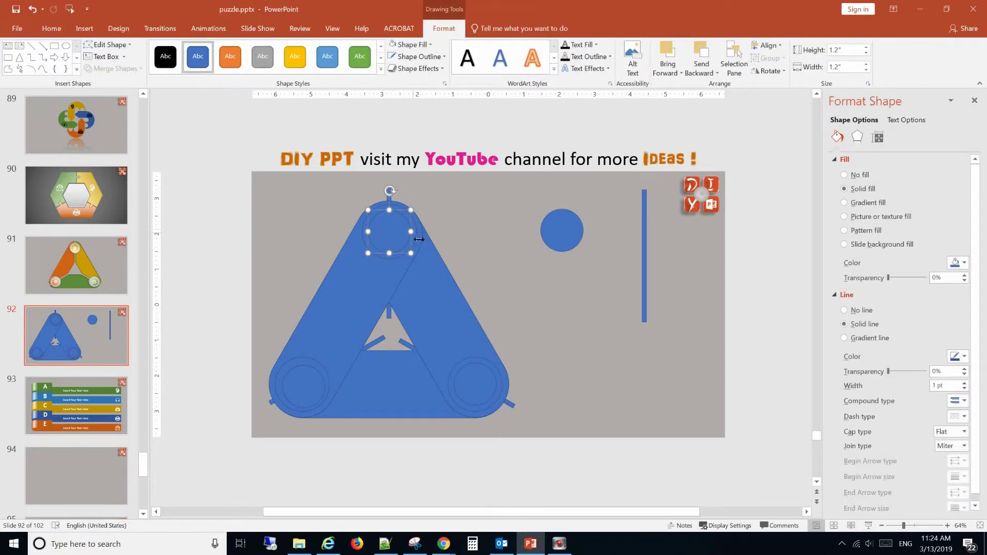
left_click(422, 246, "shift")
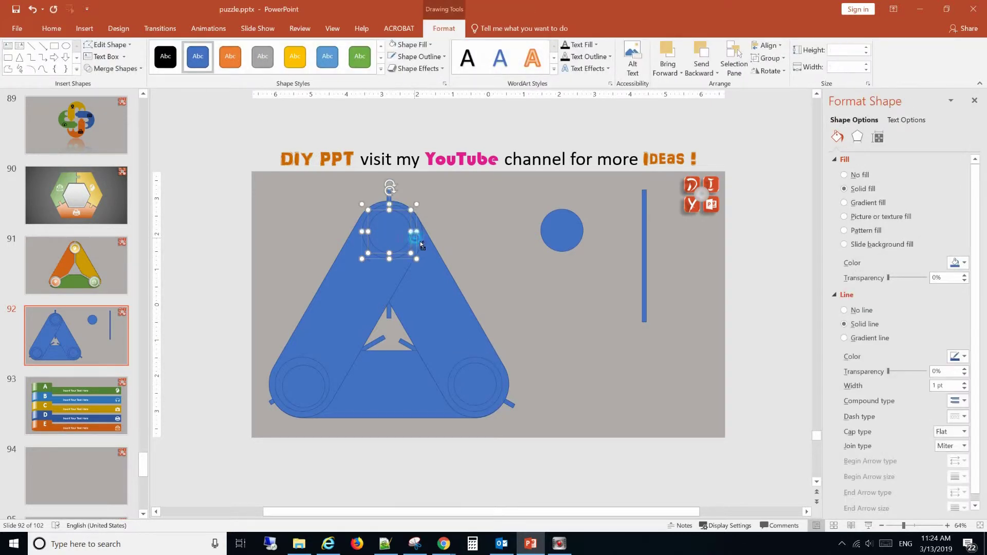
left_click(768, 45)
left_click(772, 73)
left_click(767, 45)
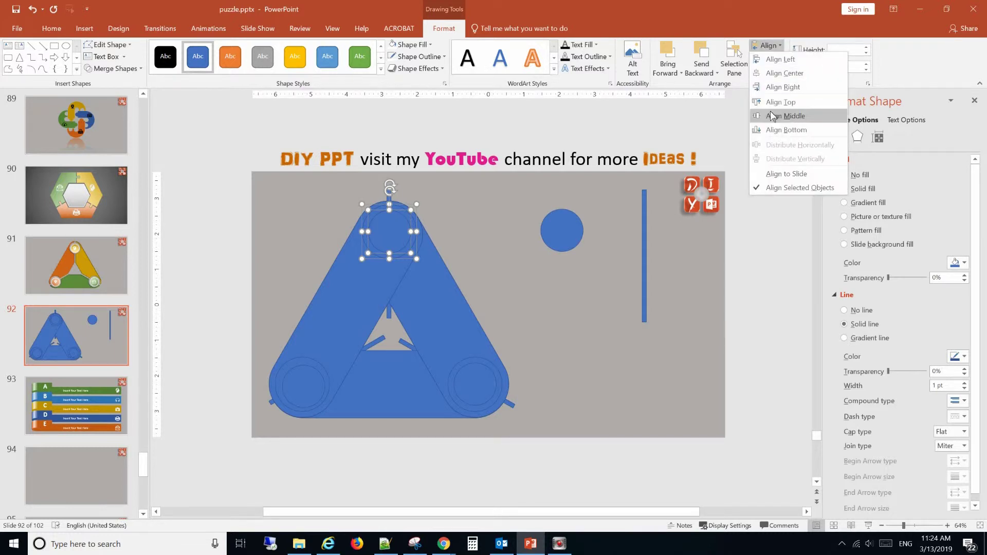
left_click(771, 115)
left_click(521, 290)
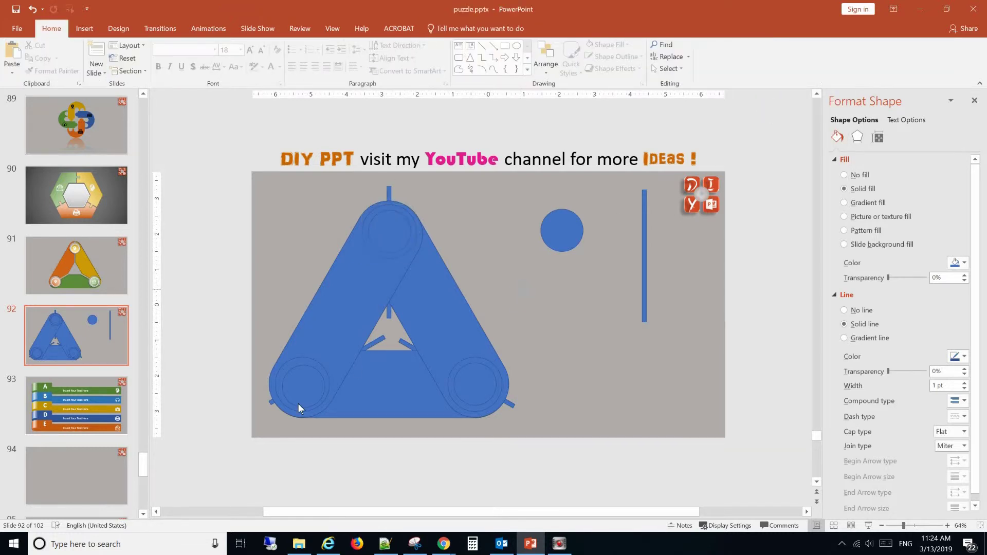
Align the bottom-left small circle centre and middle within its larger circle.
left_click(302, 366, "shift")
left_click(767, 45)
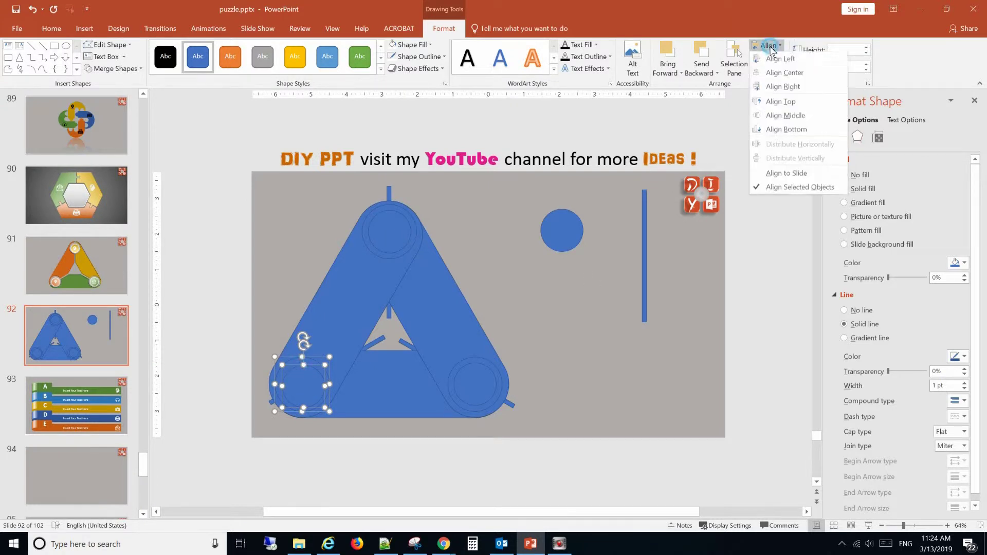
left_click(771, 73)
left_click(767, 46)
left_click(770, 115)
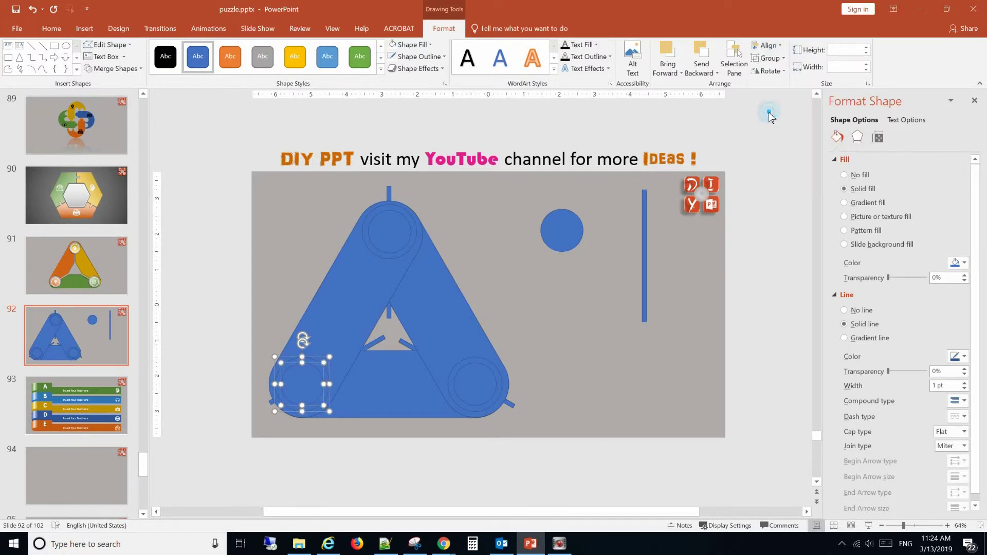
left_click(600, 277)
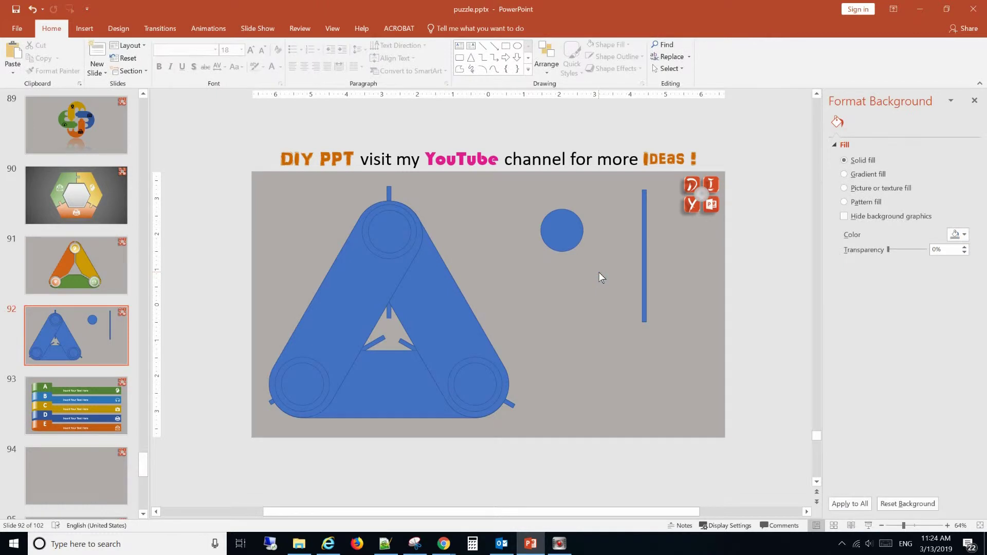
Union the blue triangle pieces into one shape.
left_click(408, 269)
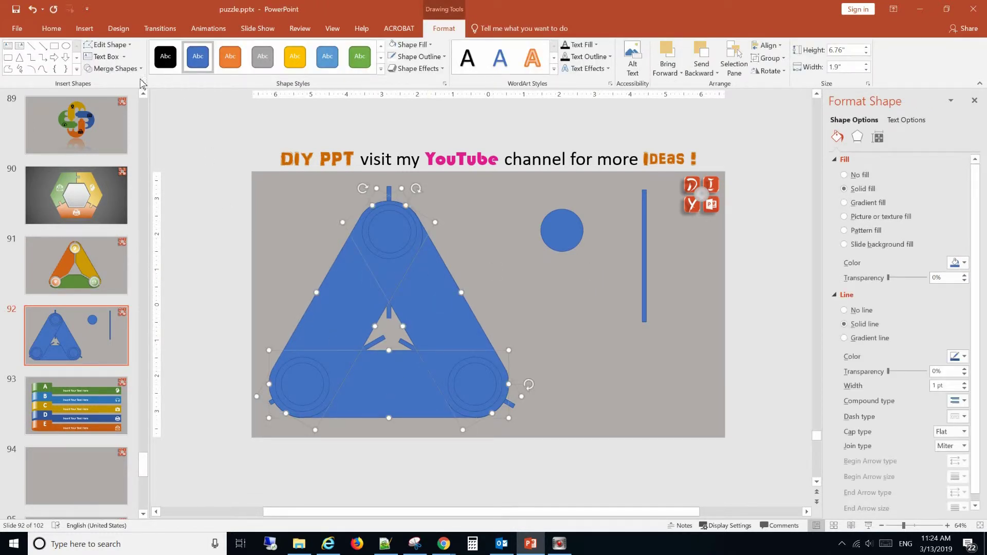
left_click(113, 69)
left_click(109, 82)
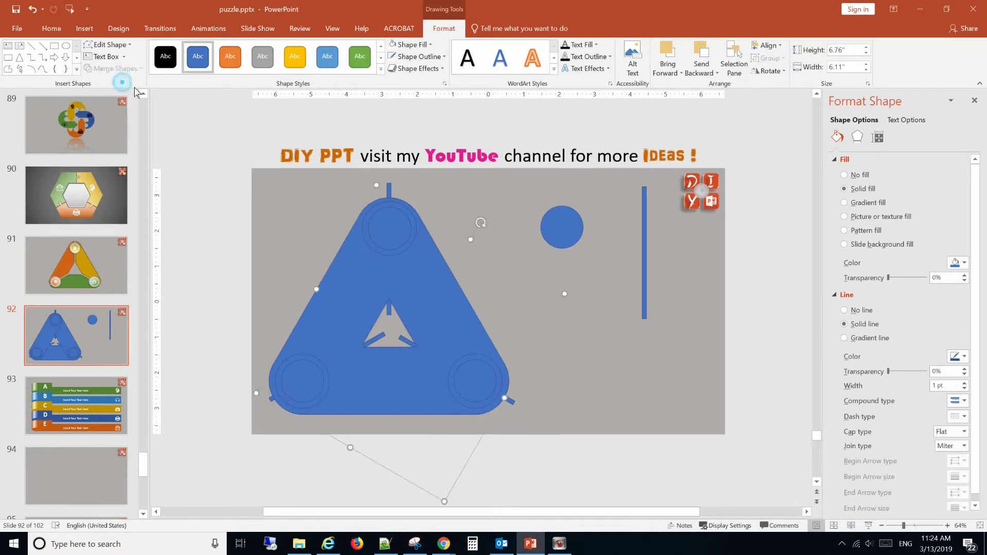
left_click(577, 323)
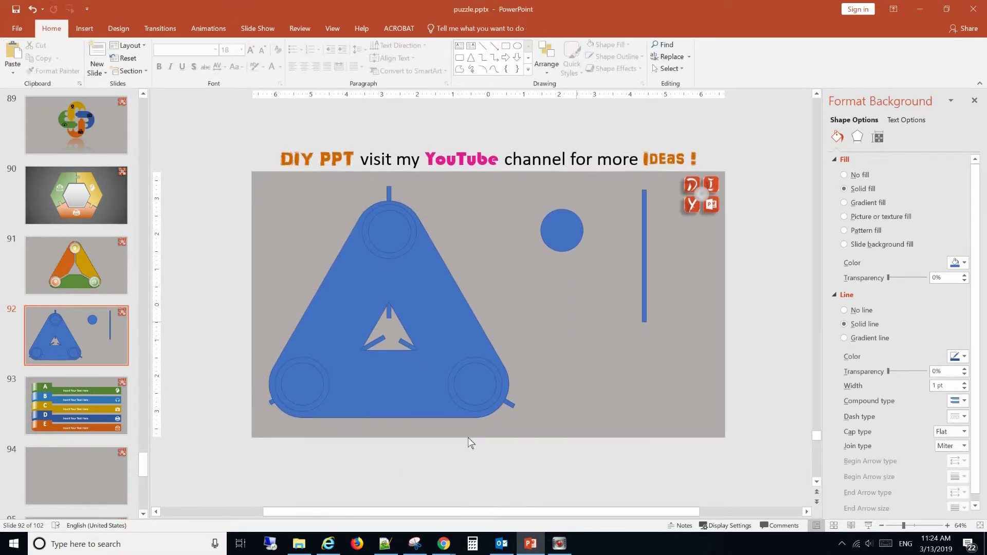
Subtract the three corner rings from the merged triangle.
left_click(431, 374)
left_click(464, 380, "shift")
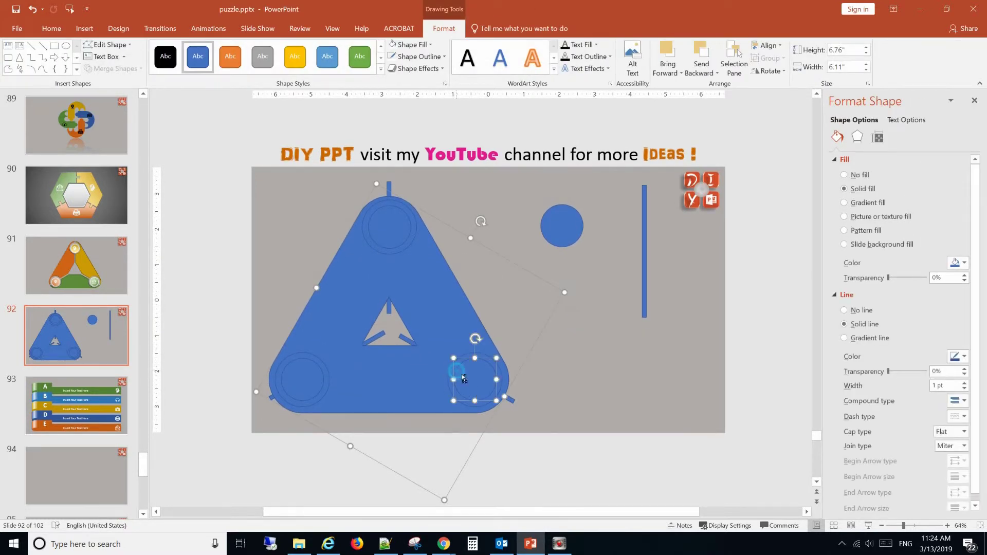
left_click(464, 380, "shift")
left_click(455, 369, "shift")
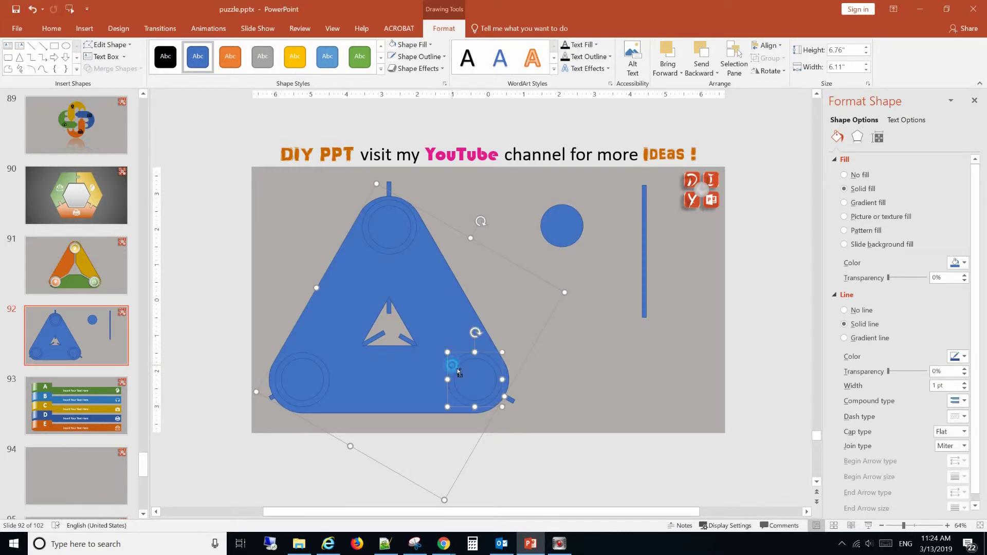
left_click(416, 242, "shift")
left_click(311, 360, "shift")
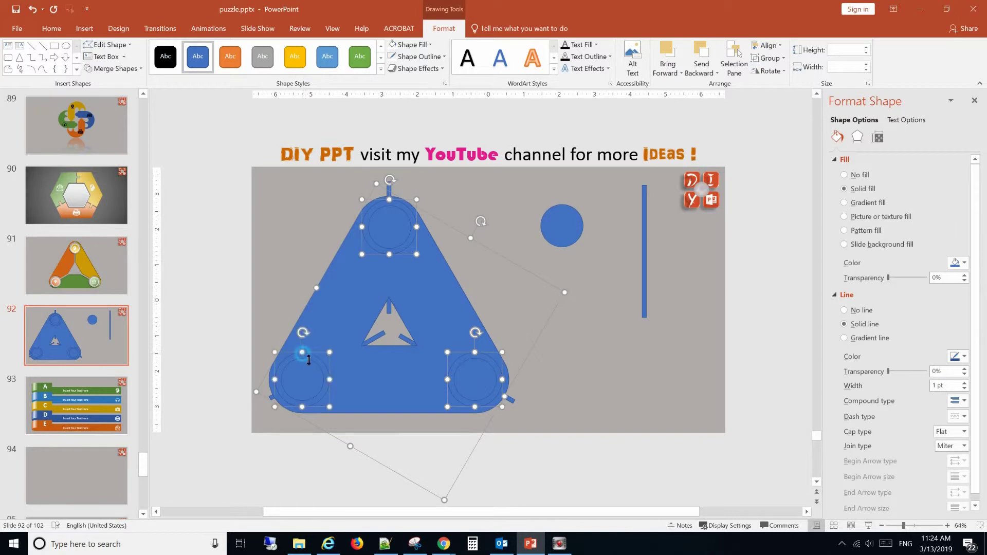
left_click(113, 68)
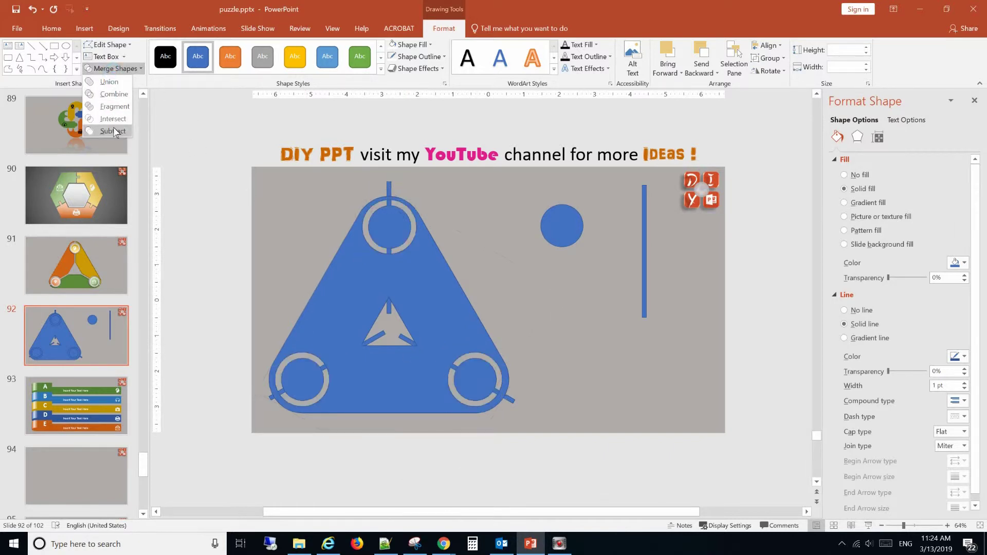
left_click(116, 130)
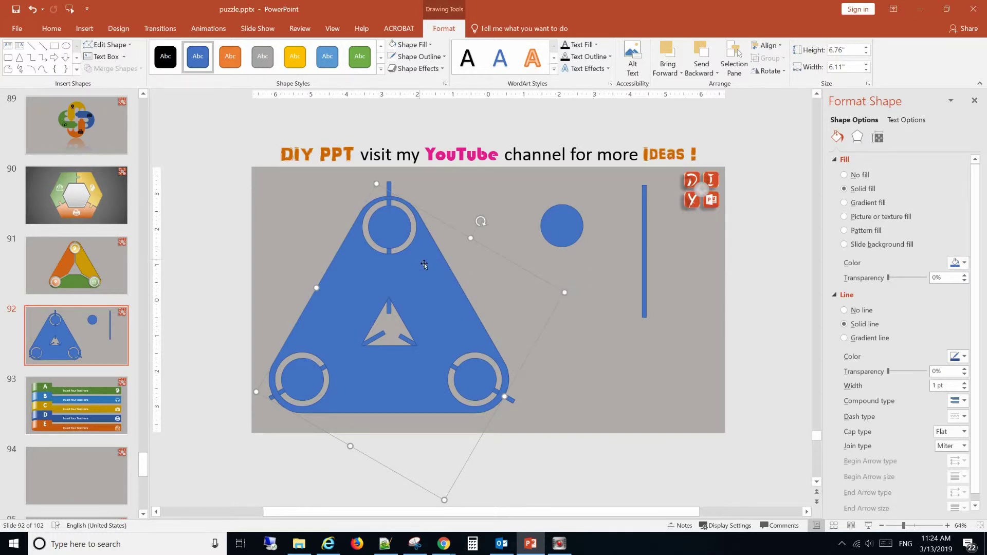
left_click(602, 282)
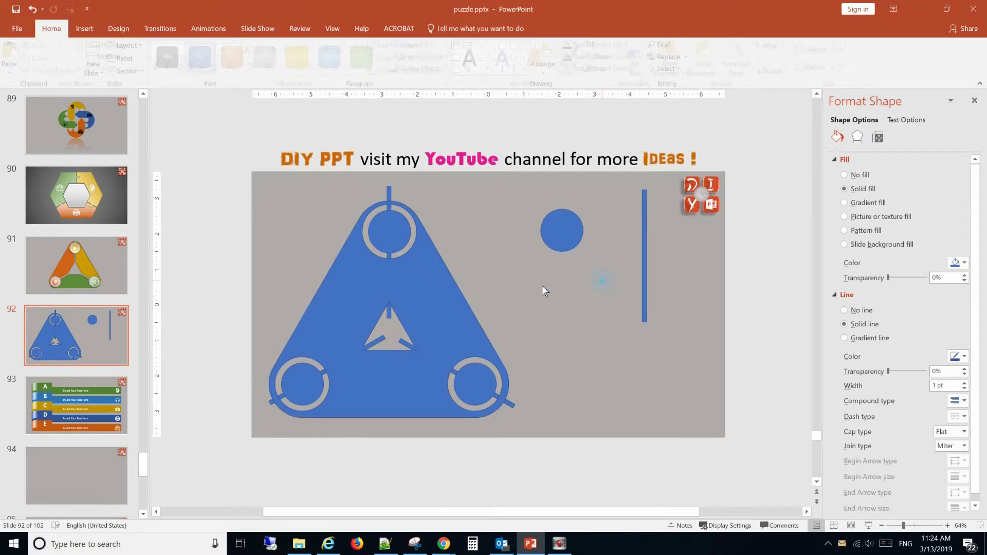
Fragment the merged triangle along its top, bottom-right and bottom-left spokes.
left_click(438, 291)
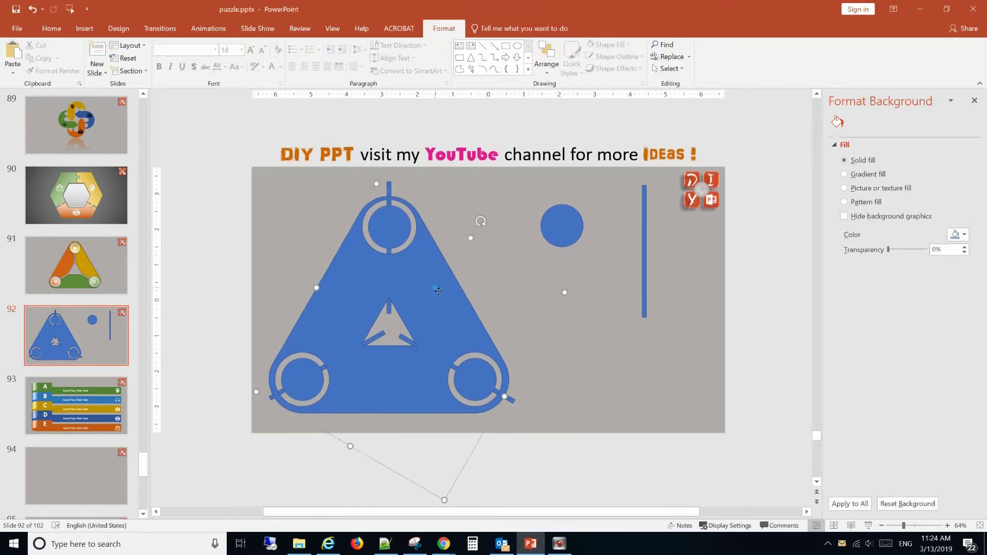
left_click(394, 191, "shift")
left_click(518, 406, "shift")
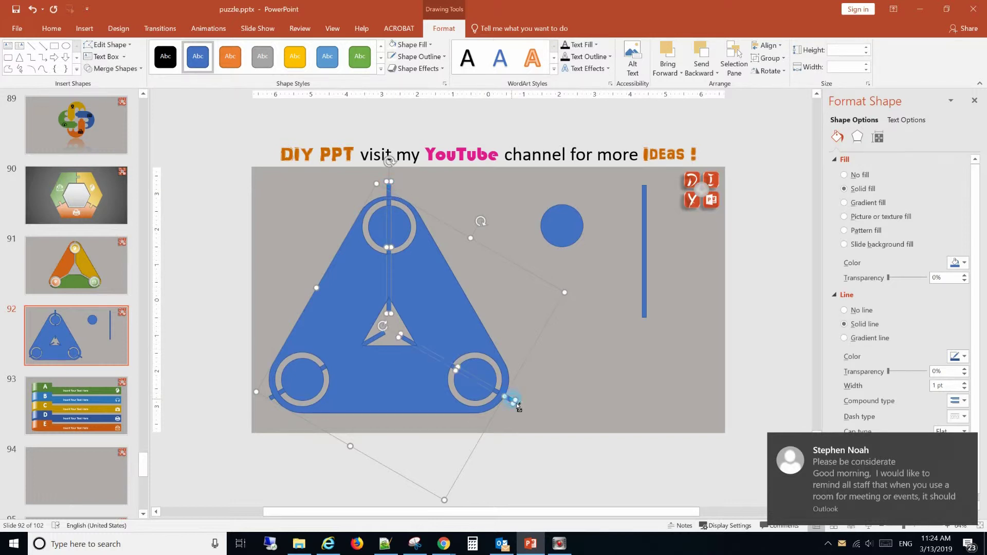
left_click(278, 403, "shift")
left_click(138, 70)
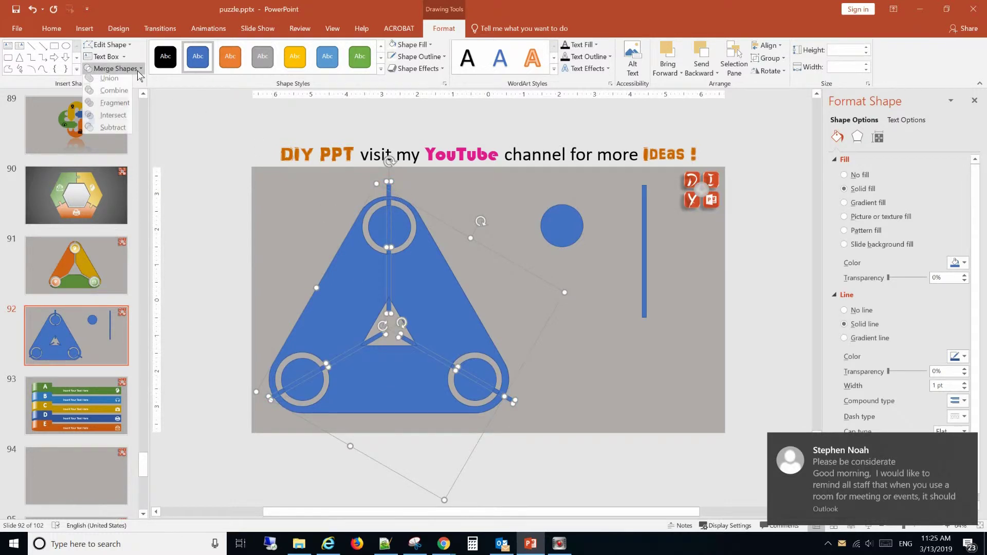
left_click(114, 103)
left_click(593, 315)
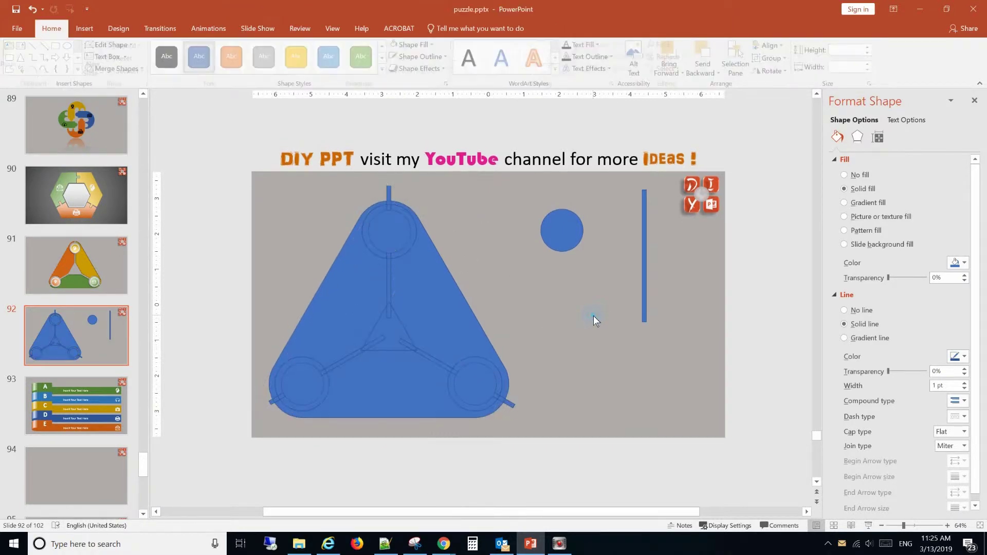
Group the three circle fragments with the bottom-right side piece.
left_click(406, 236)
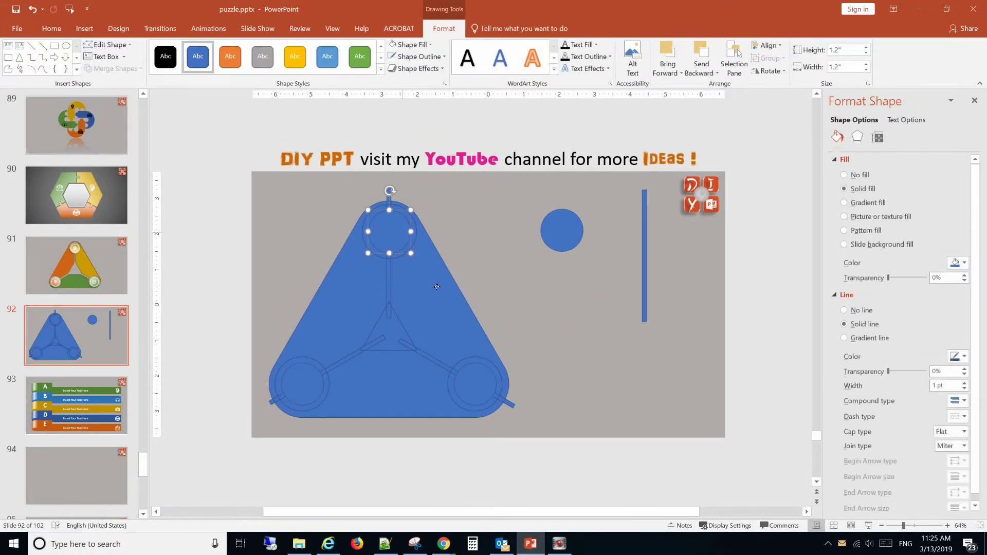
left_click(470, 385, "shift")
left_click(474, 396, "shift")
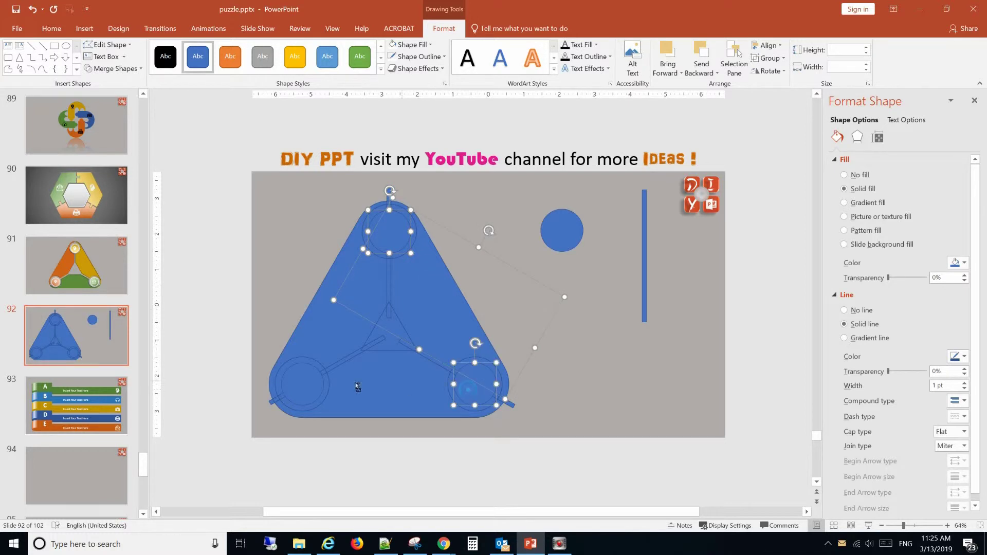
left_click(316, 391, "shift")
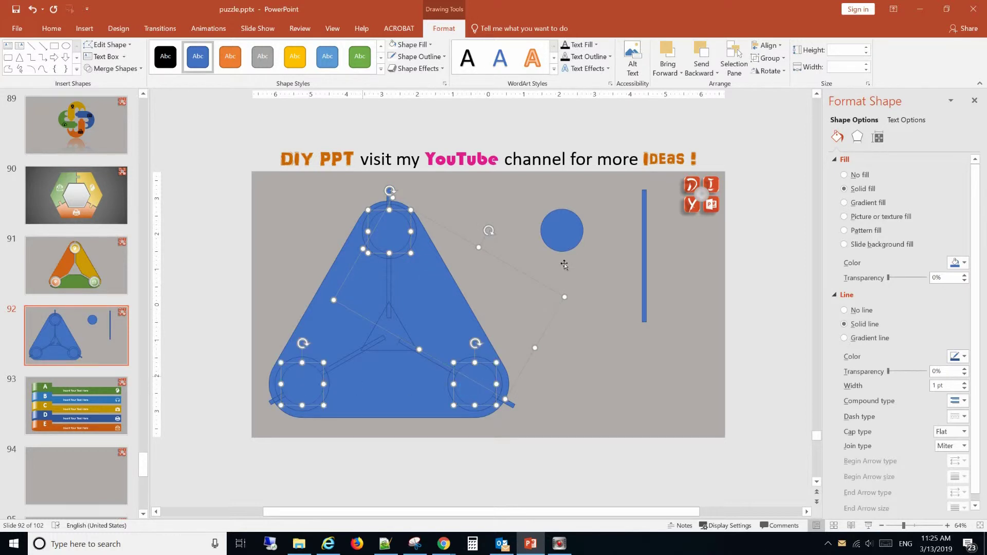
left_click(770, 58)
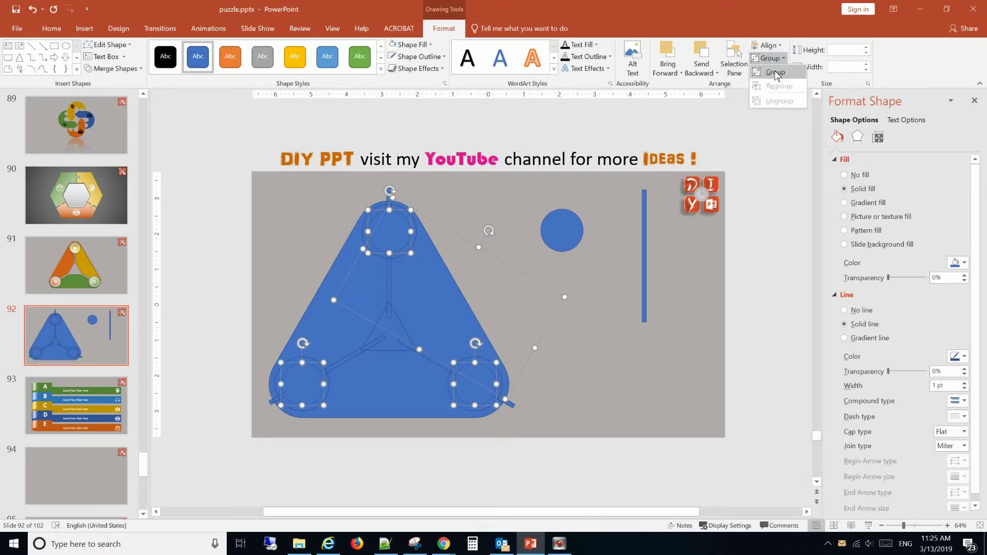
left_click(769, 70)
Regroup the triangle pieces into a single group.
left_click_drag(441, 322, 579, 364)
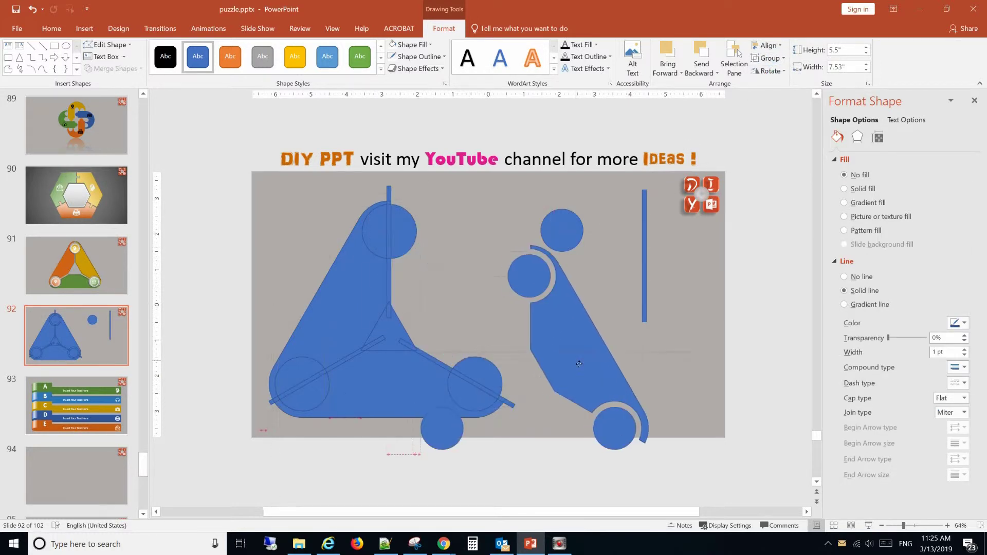
left_click(33, 9)
left_click(566, 297)
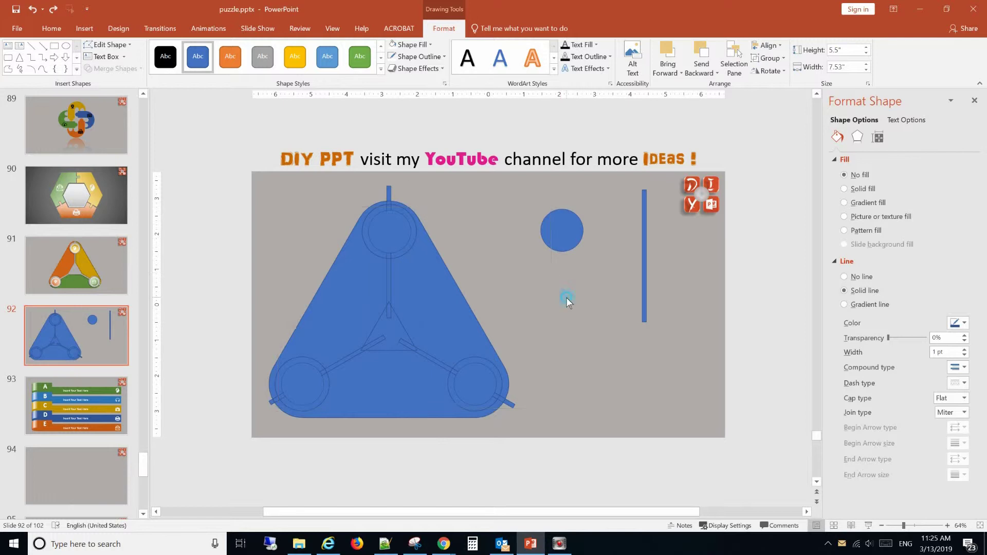
left_click(442, 300)
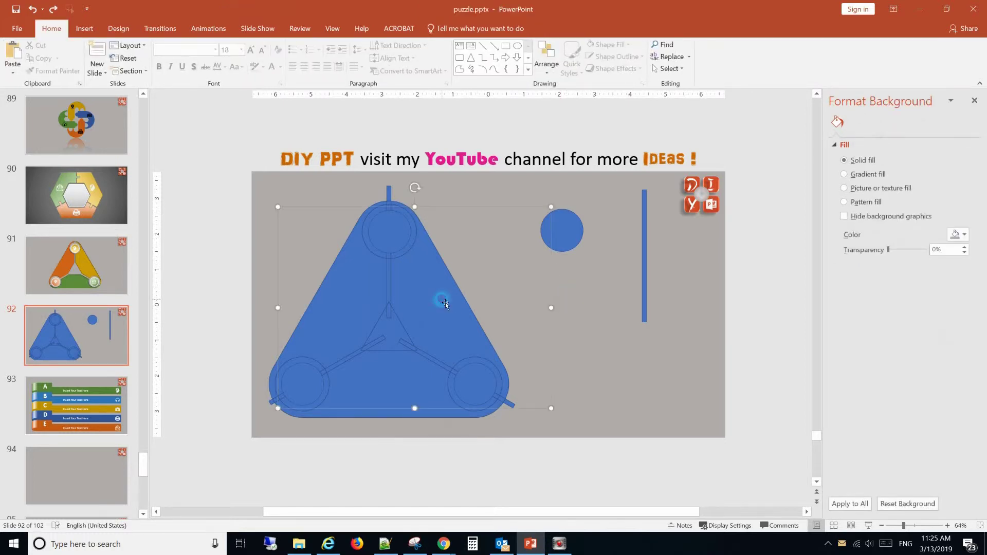
left_click(353, 291)
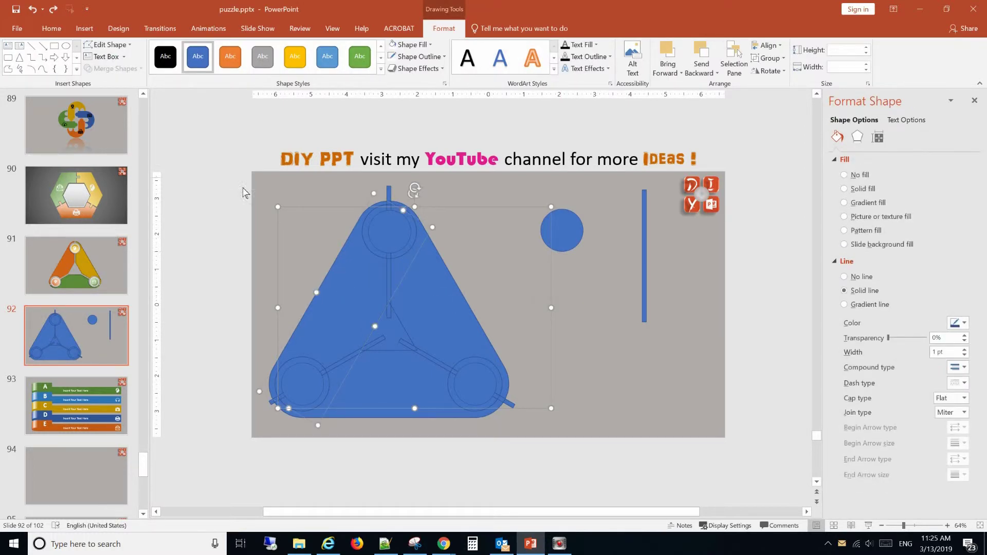
left_click_drag(375, 264, 483, 295)
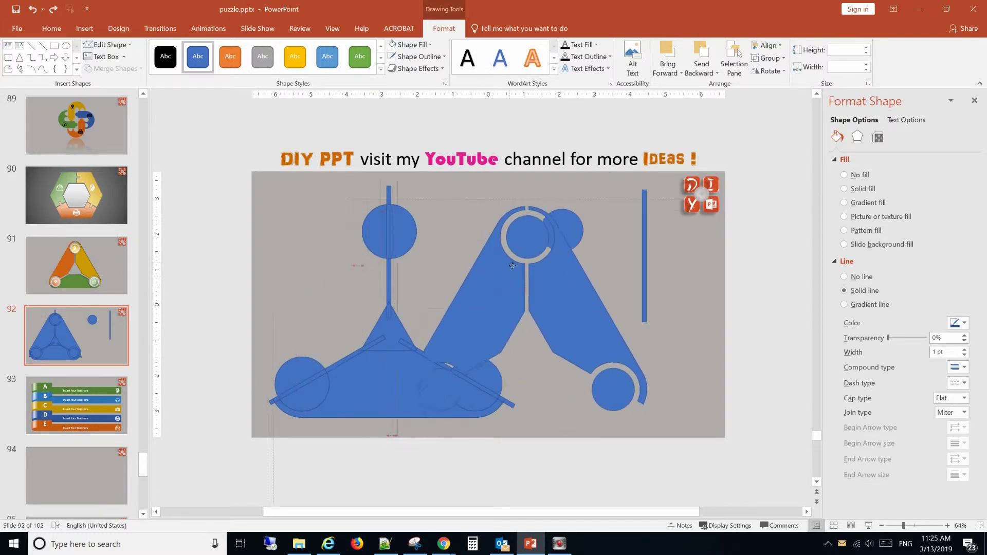
left_click_drag(483, 296, 411, 253)
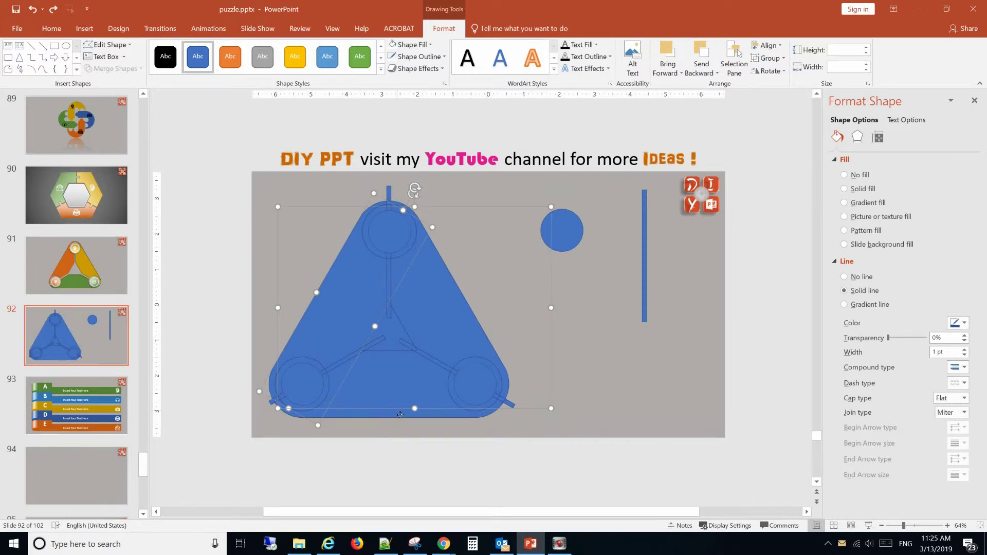
left_click(393, 385, "shift")
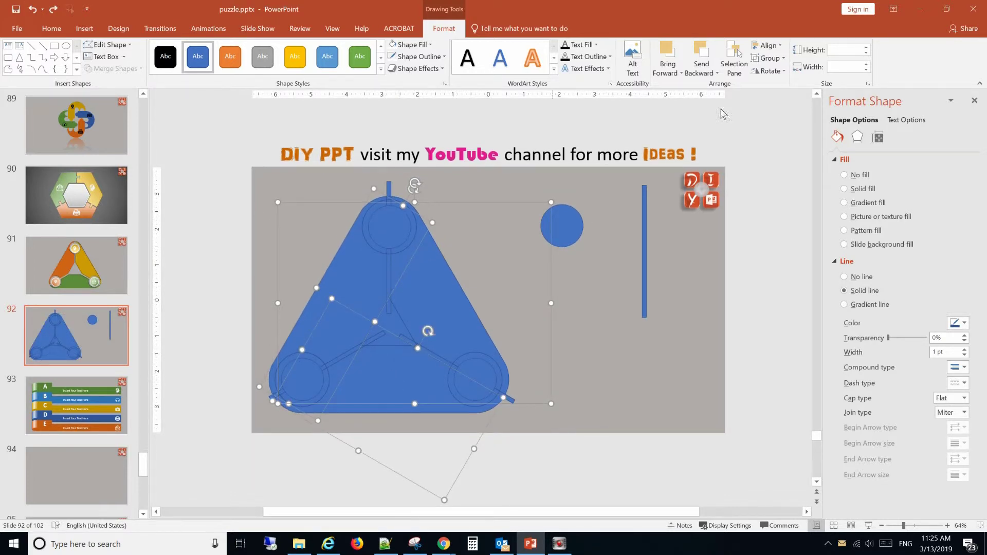
left_click(769, 57)
left_click(773, 76)
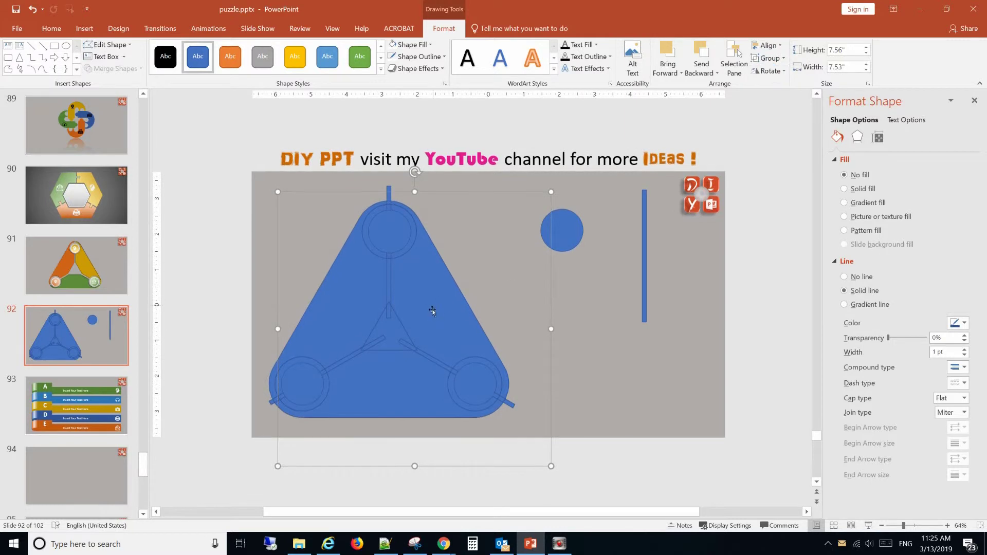
Move the grouped triangle toward the lower right, out of the way.
mouse_move(432, 310)
left_mouse_down()
mouse_move(641, 410)
mouse_move(750, 380)
mouse_move(733, 380)
left_mouse_up()
scroll(570, 227, "down", 1)
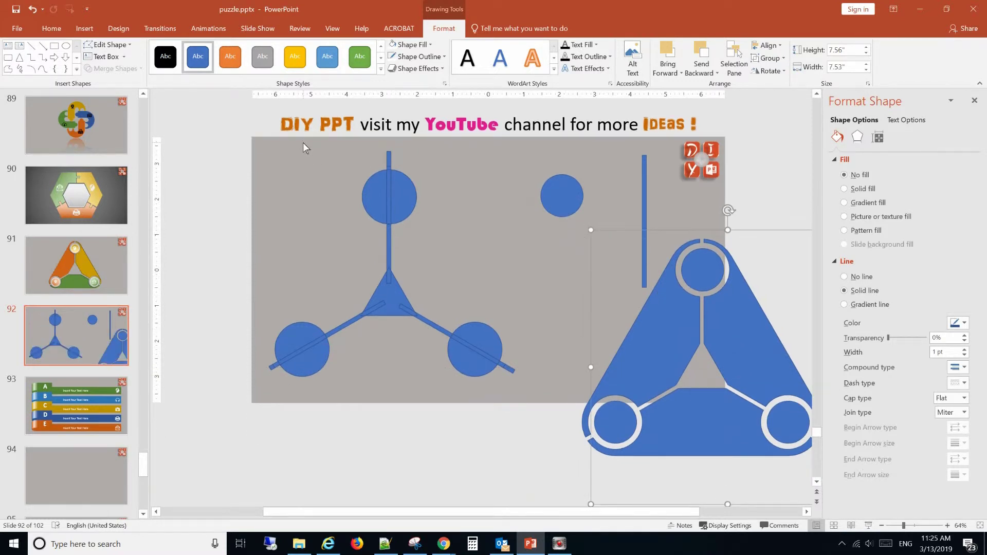
scroll(304, 147, "up", 1)
left_click(292, 190)
mouse_move(273, 170)
left_mouse_down()
mouse_move(352, 179)
mouse_move(291, 175)
left_mouse_up()
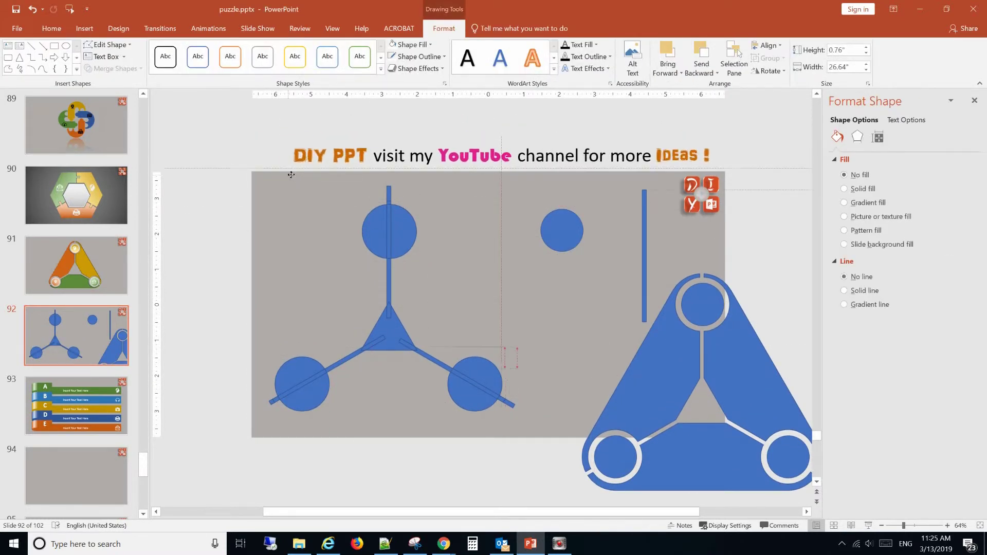
left_click(322, 218)
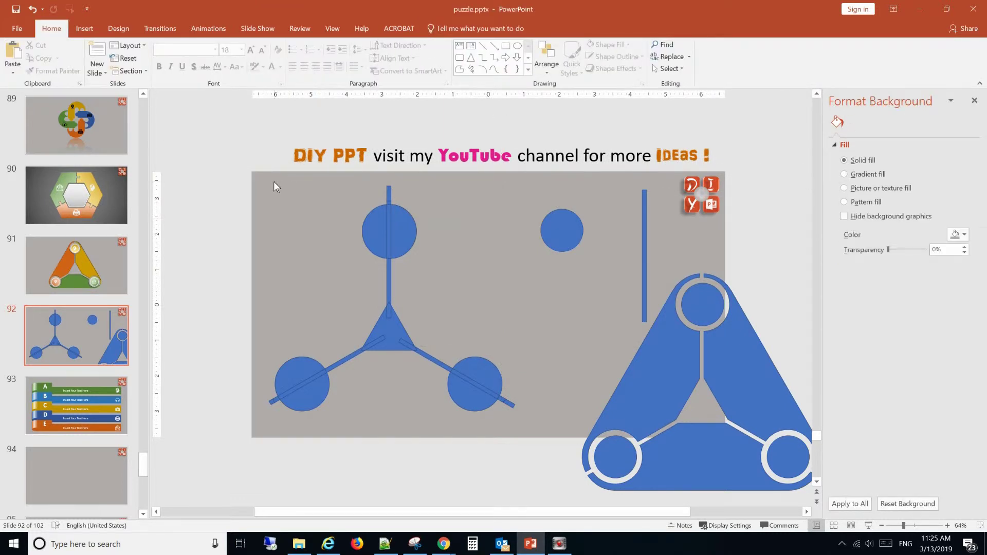
Delete the old left-side shapes, blue circle and vertical line, then centre the triangle.
left_click_drag(264, 180, 584, 469)
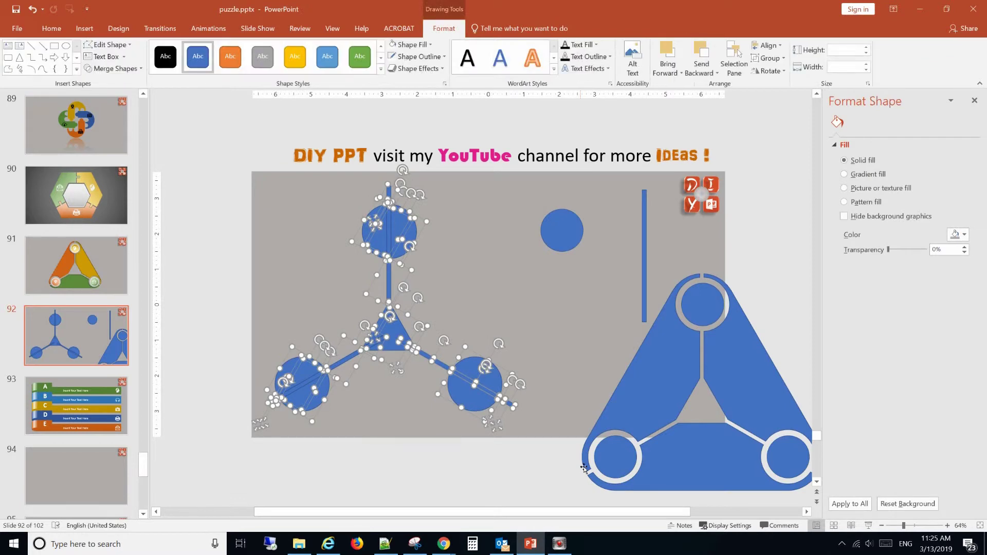
key("Delete")
left_click(562, 238)
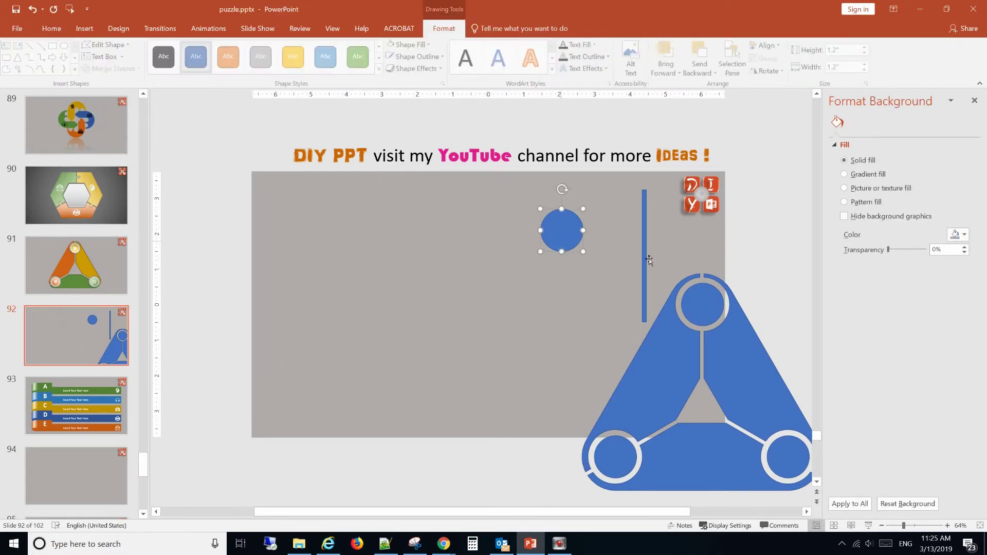
key("Delete")
left_click(645, 261)
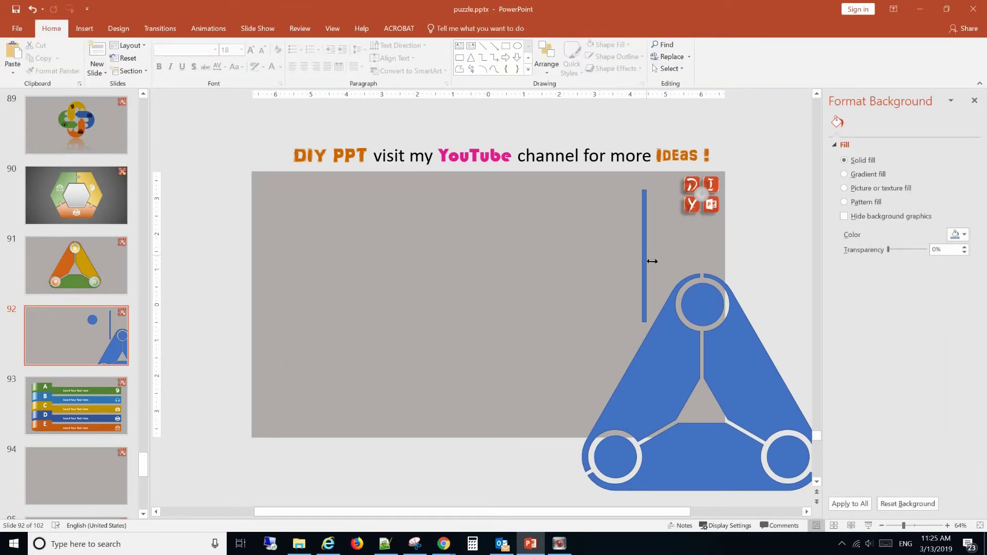
key("Delete")
left_click_drag(665, 350, 452, 268)
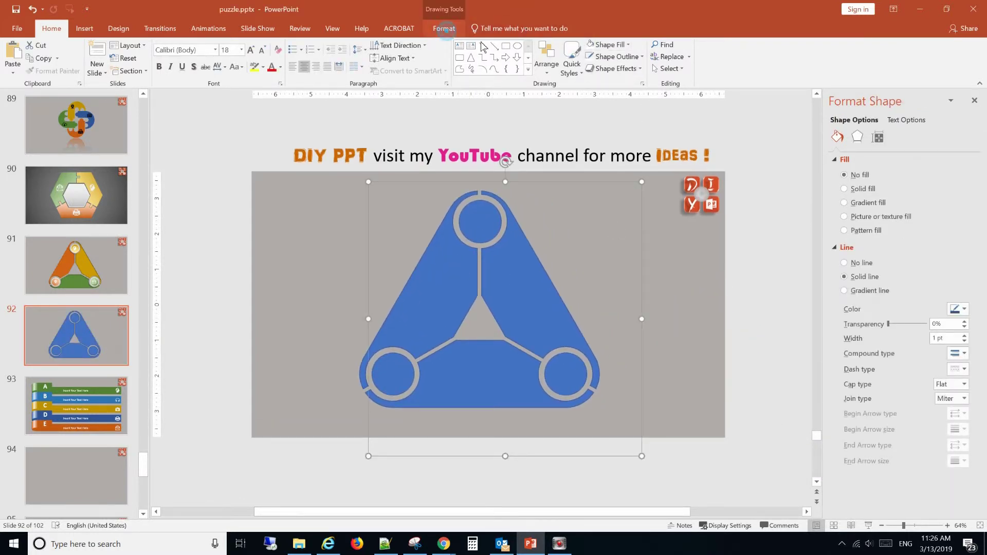
Ungroup the triangle into separate segments.
left_click(443, 29)
left_click(771, 58)
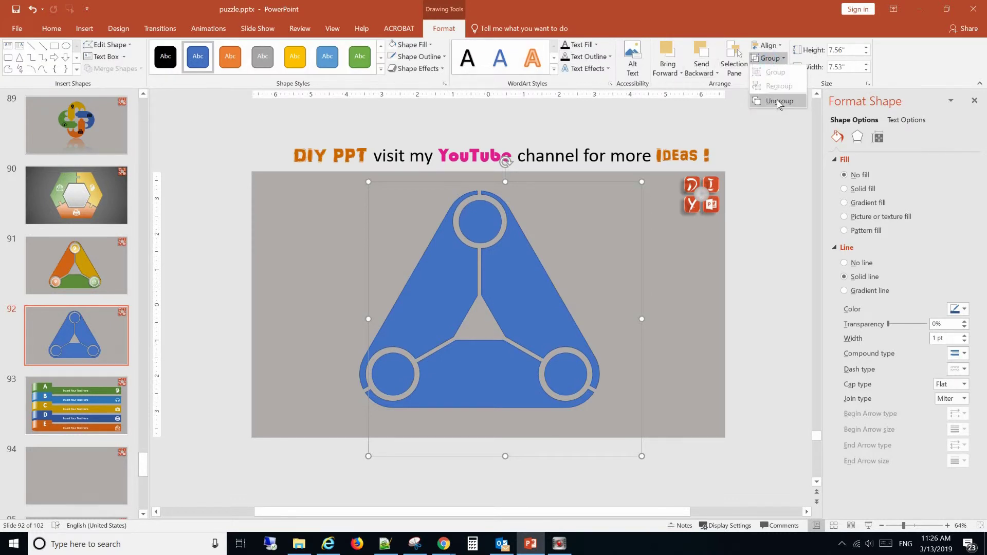
left_click(778, 101)
left_click(771, 58)
left_click(779, 101)
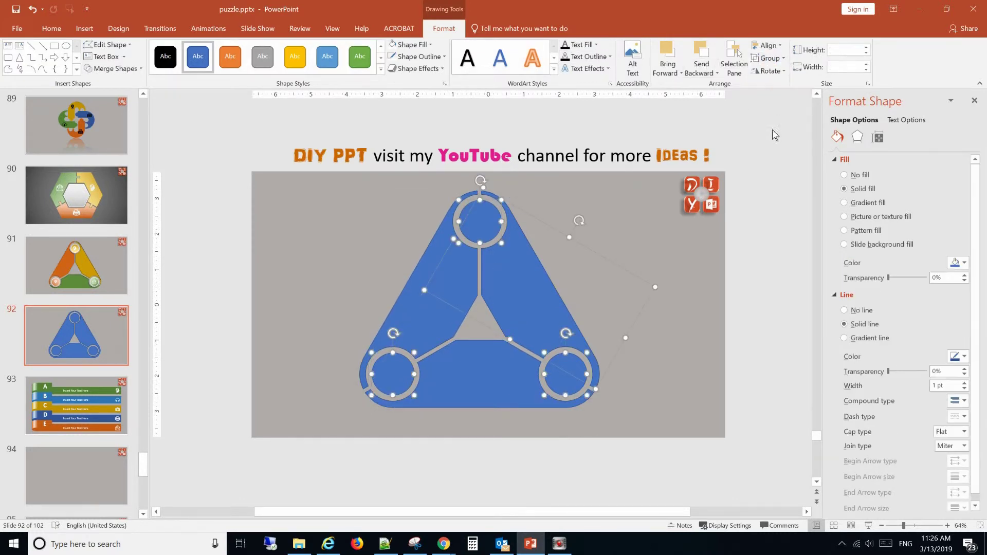
left_click(758, 287)
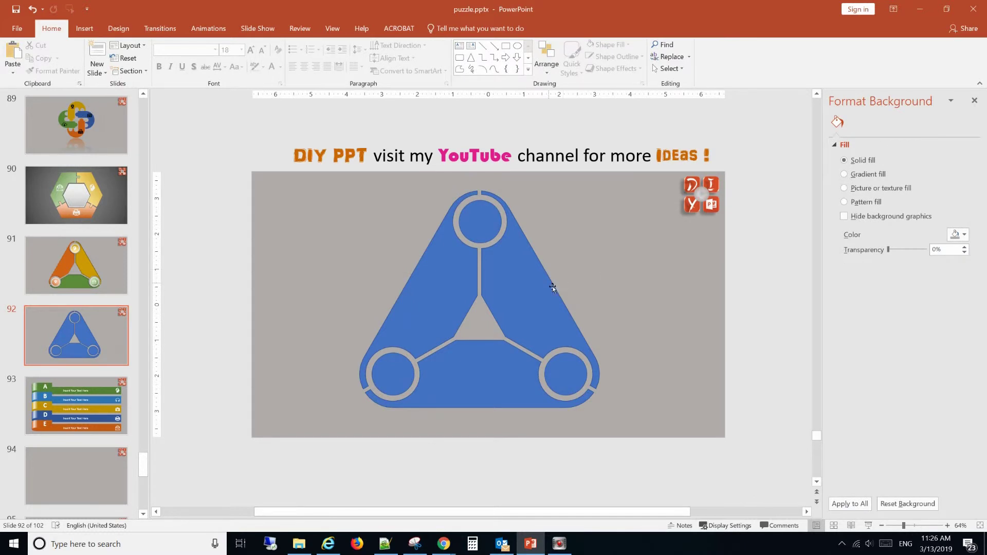
Fill the right segment dark green, the bottom gold and the left dark orange.
left_click(552, 286)
left_click(417, 46)
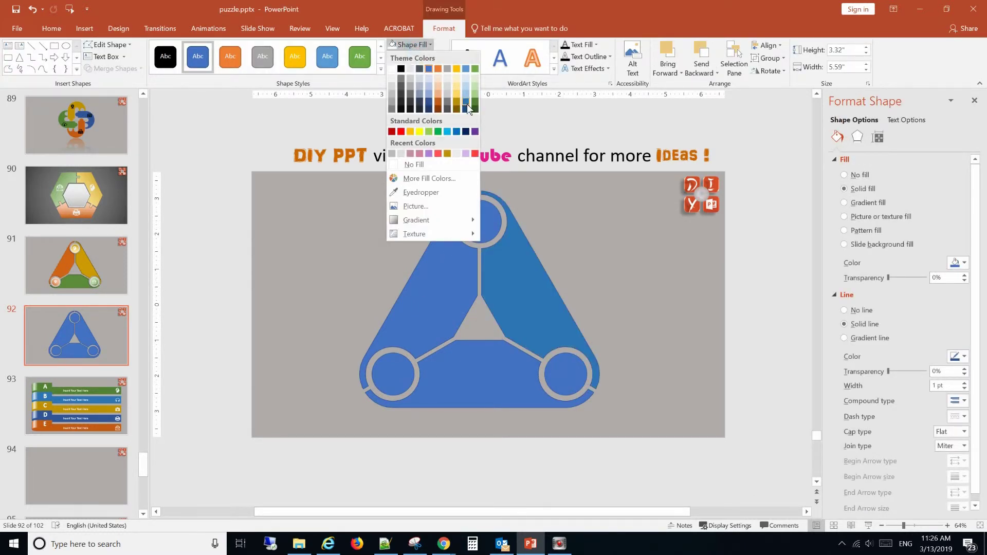
left_click(476, 104)
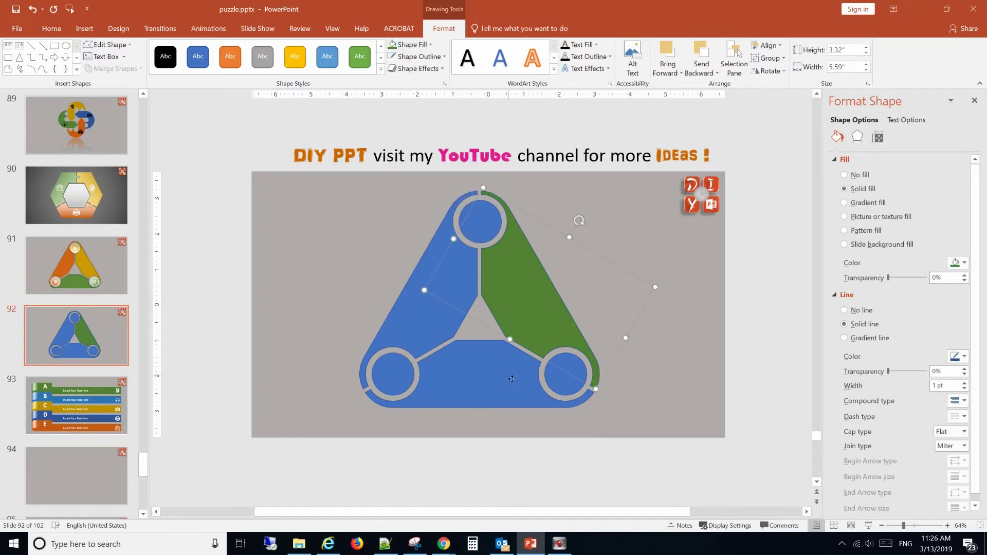
left_click(413, 44)
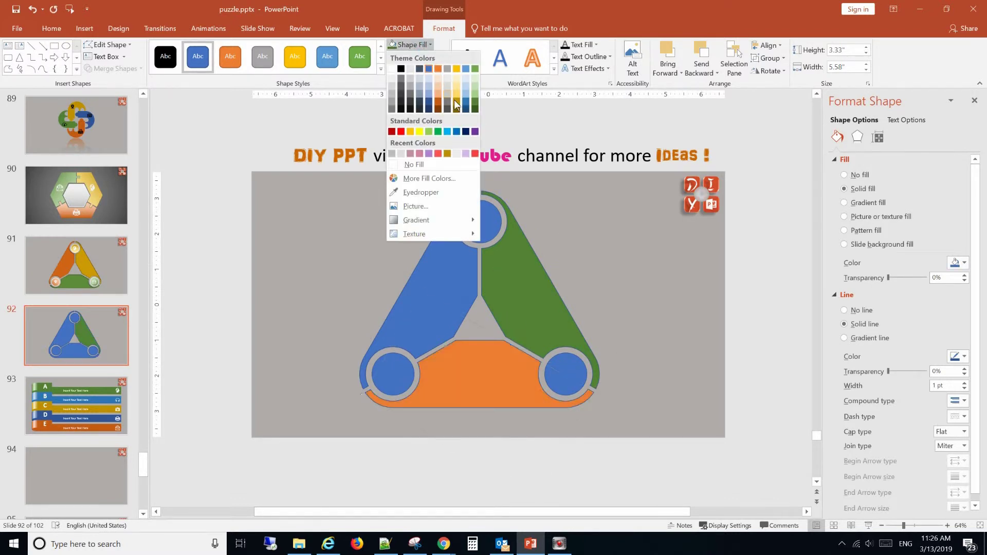
left_click(456, 101)
left_click(435, 246)
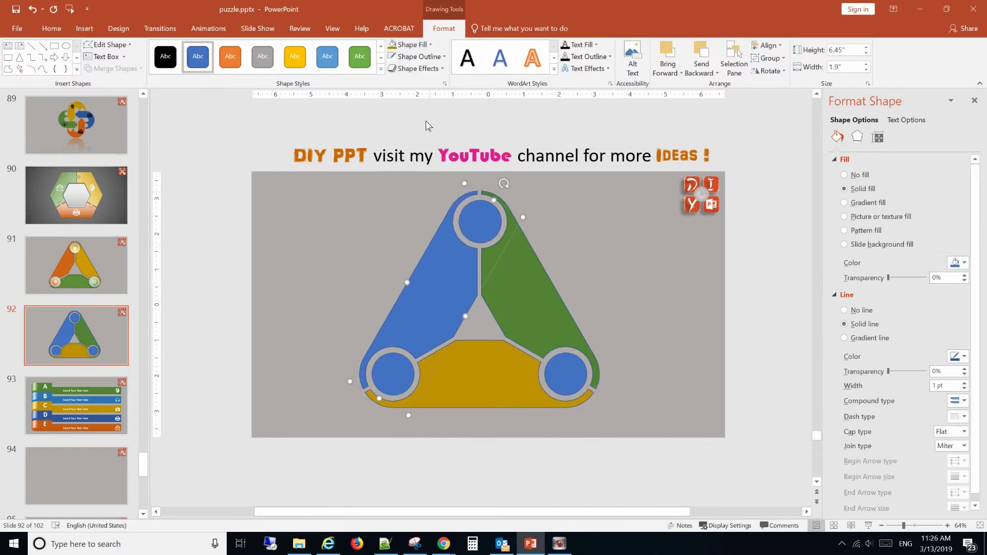
left_click(411, 45)
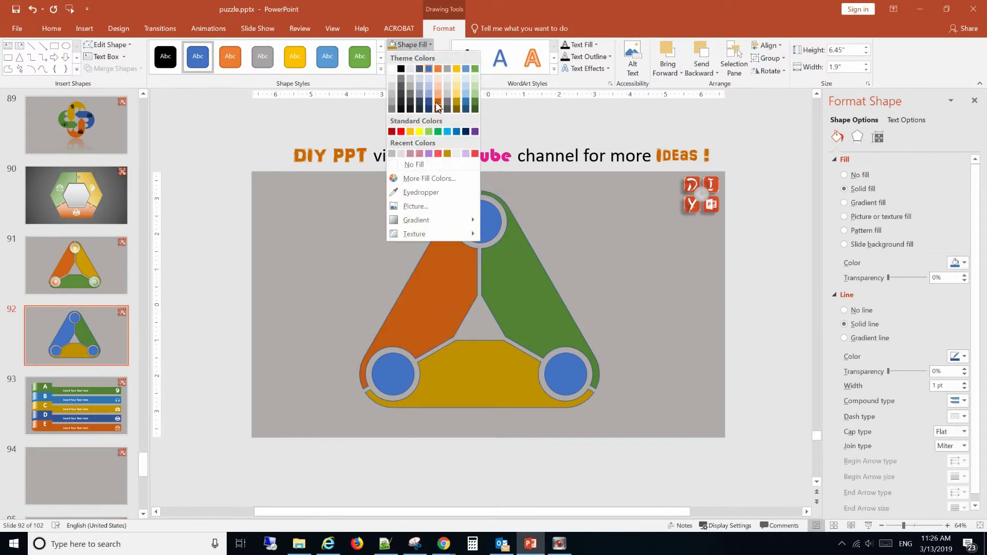
left_click(436, 102)
left_click(658, 285)
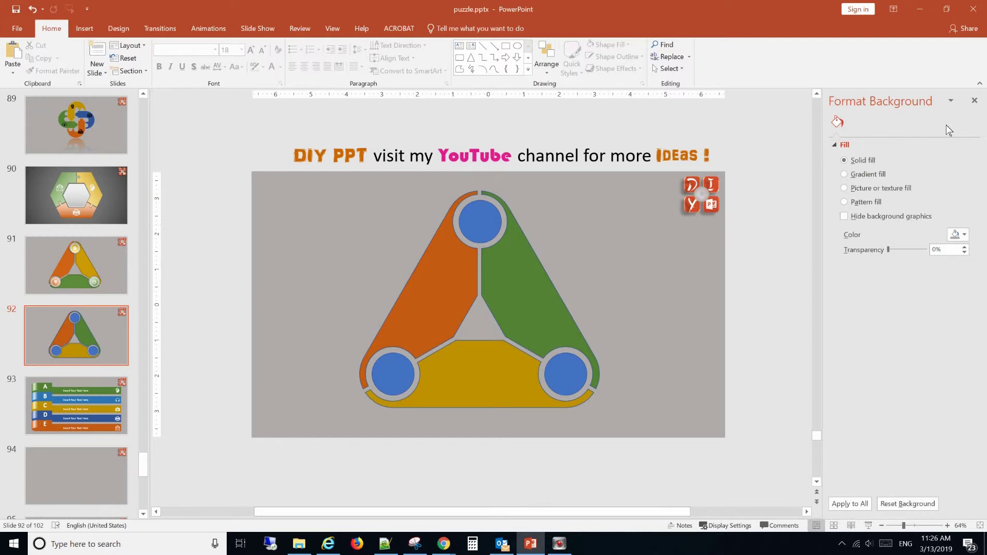
Remove the outlines from the green, yellow and orange segments.
left_click(915, 526)
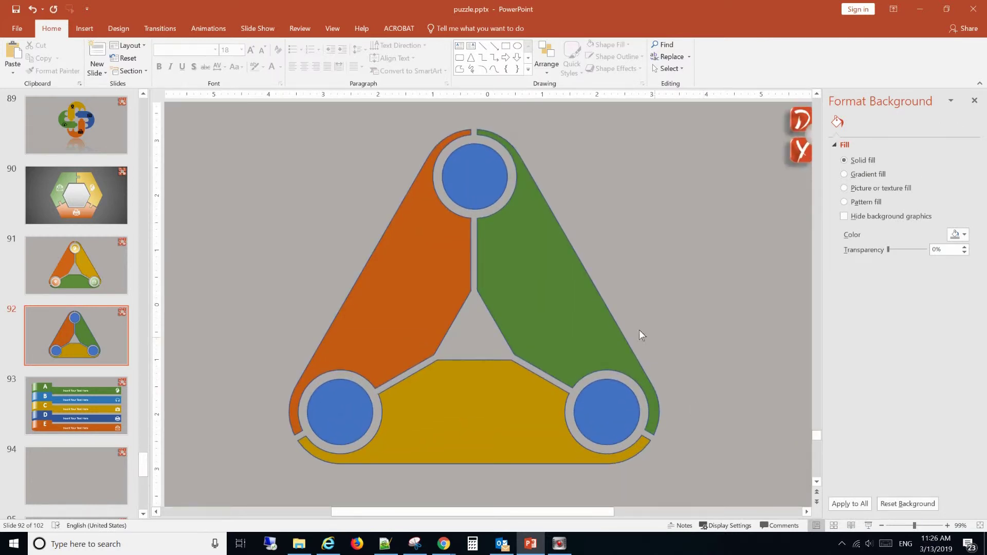
left_click(578, 314)
left_click(509, 401, "shift")
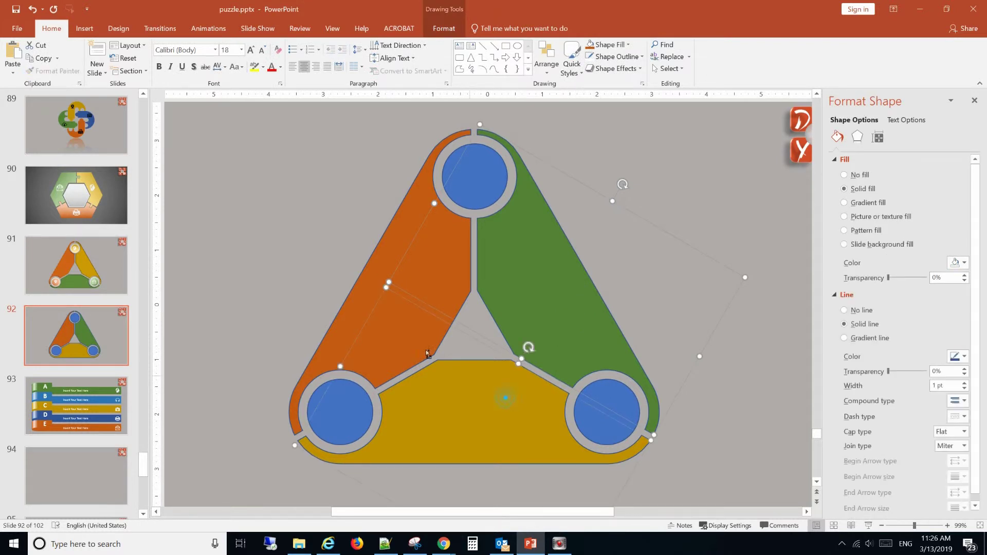
left_click(423, 344, "shift")
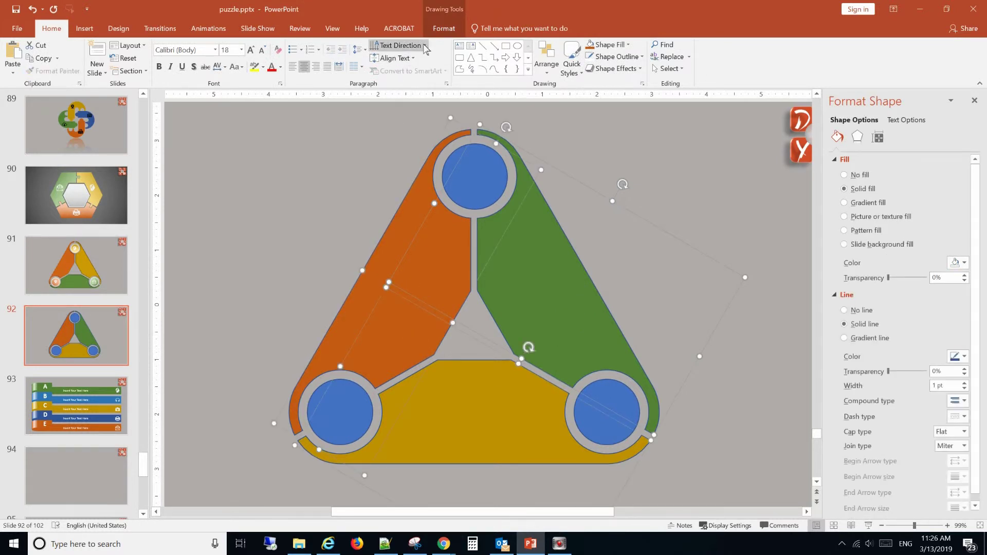
left_click(444, 28)
left_click(438, 58)
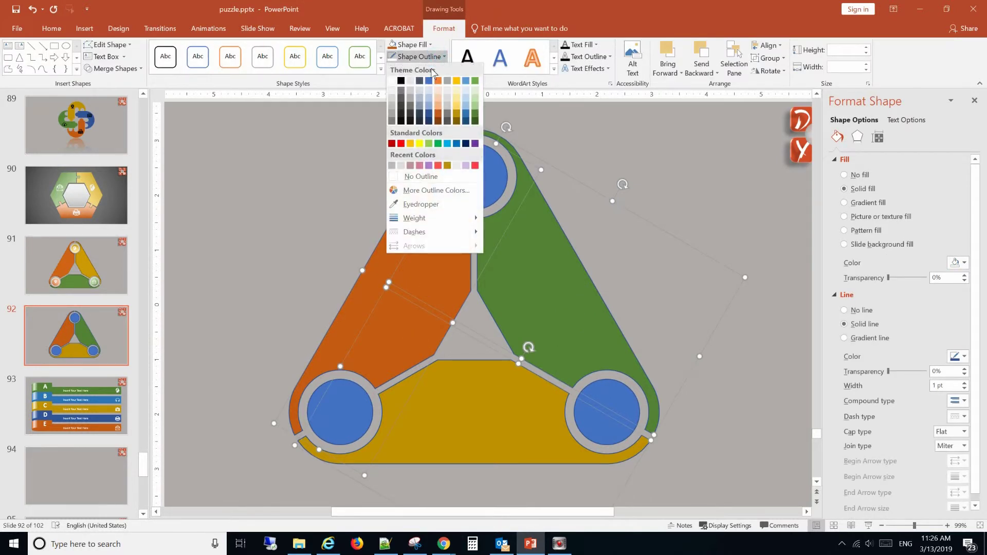
left_click(419, 181)
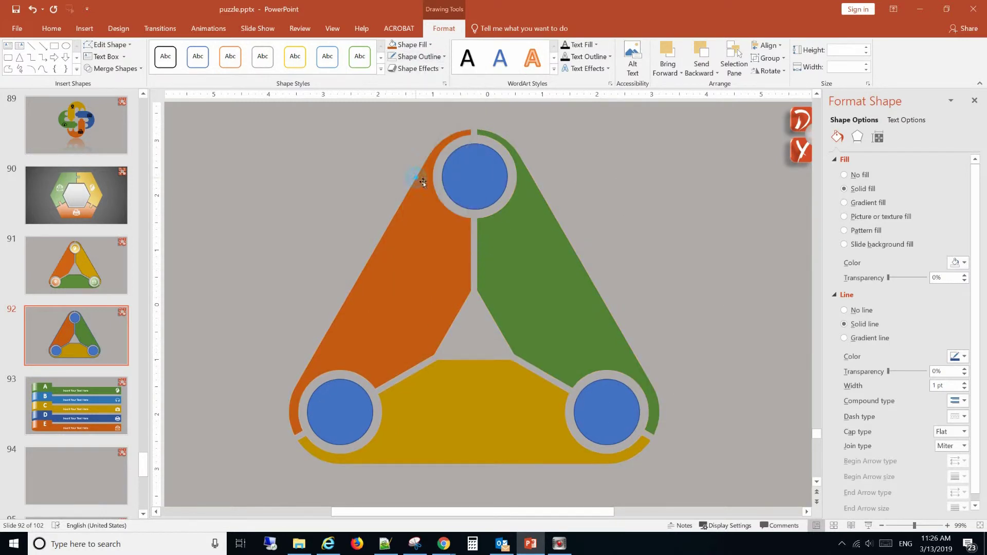
left_click(661, 203)
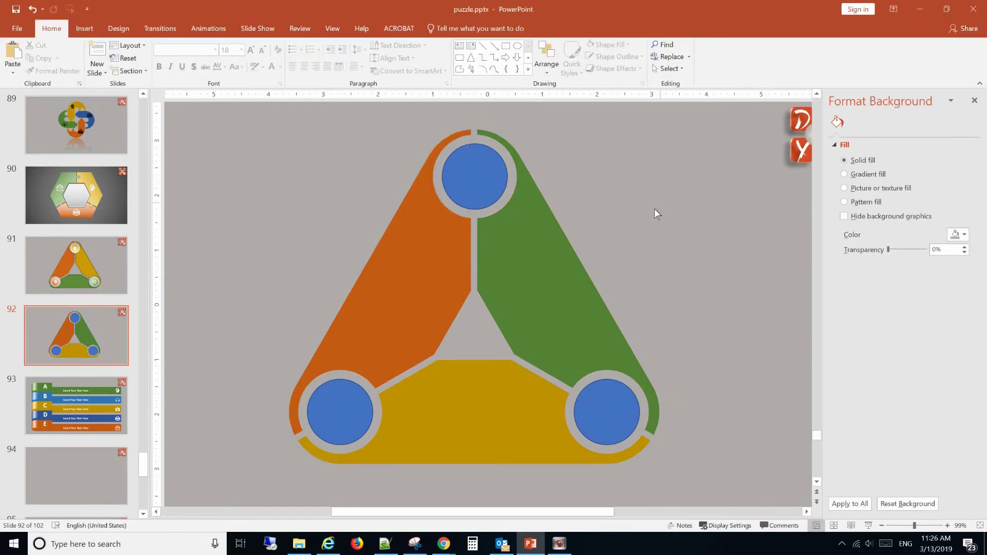
Apply a bevel shape effect to the three segments.
left_click(543, 273)
left_click(492, 376, "shift")
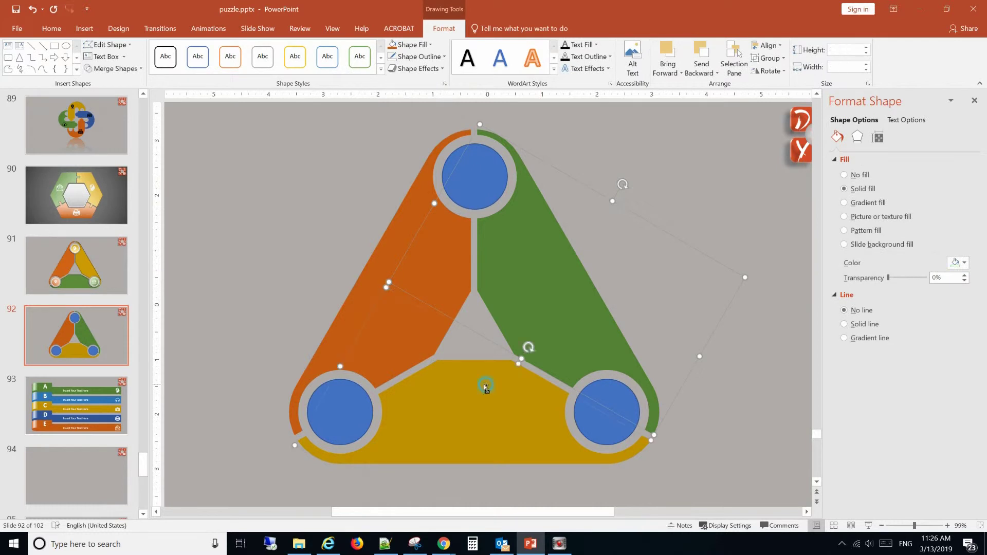
left_click(378, 293, "shift")
left_click(416, 69)
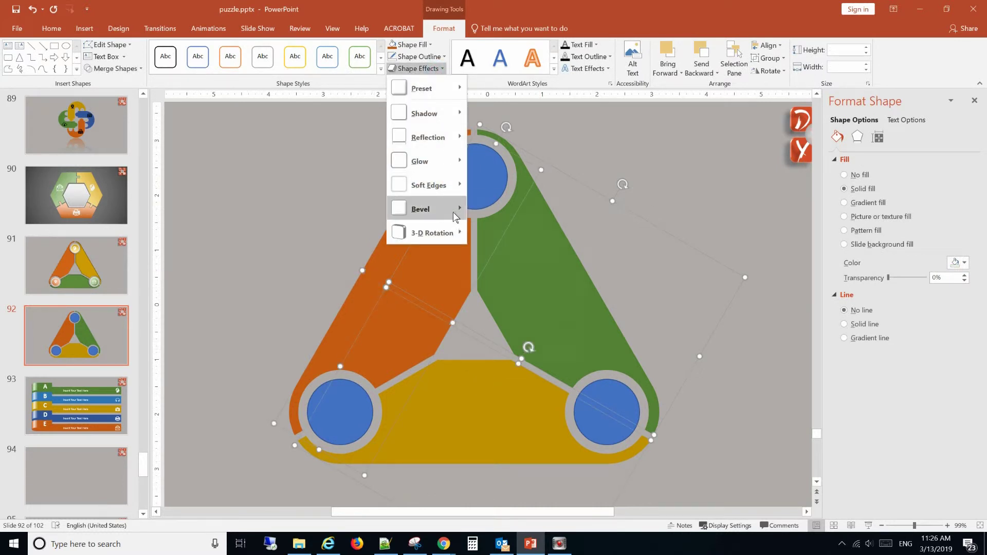
mouse_move(421, 209)
left_click(516, 267)
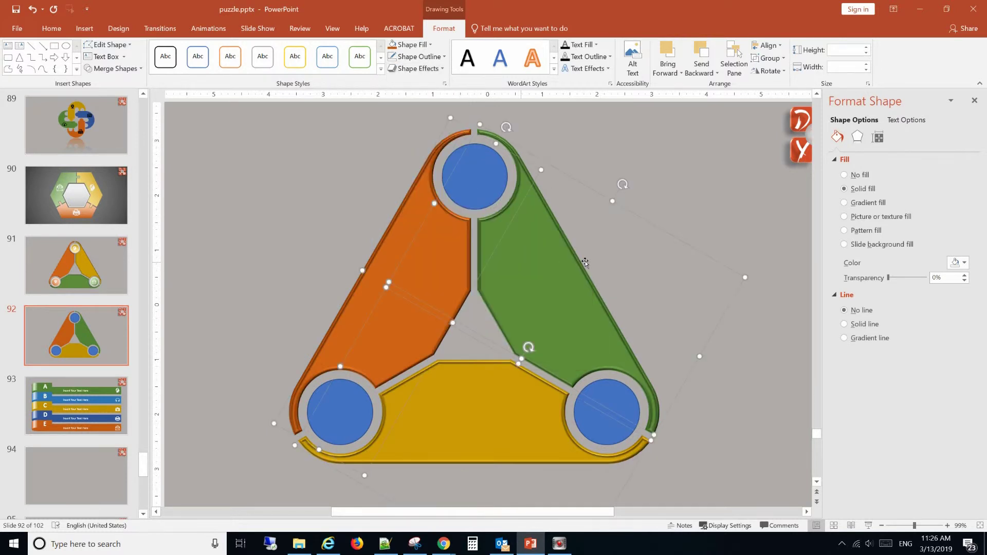
left_click(731, 212)
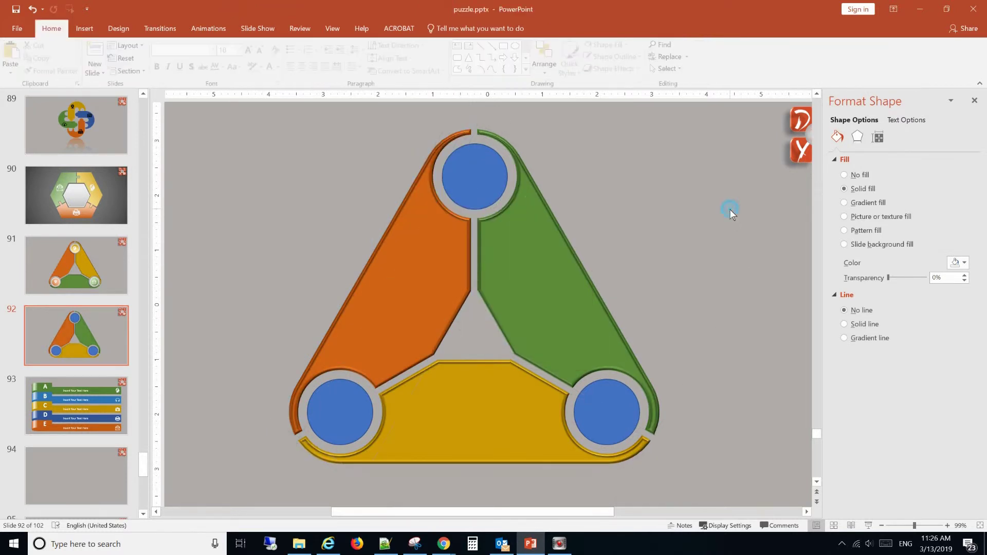
Give the three blue circles a white 2¼ pt outline and a gradient fill.
left_click(481, 179)
left_click(587, 427, "shift")
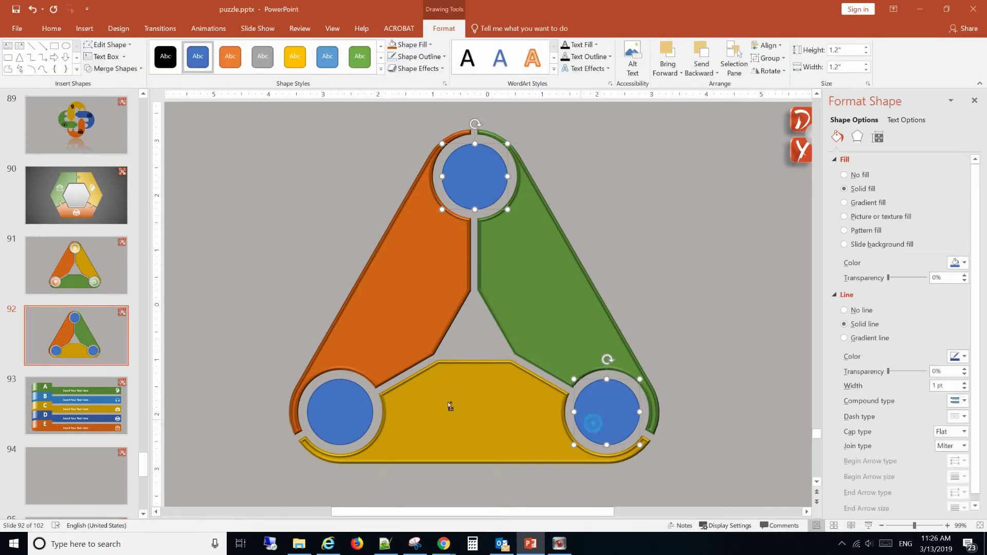
left_click(358, 399, "shift")
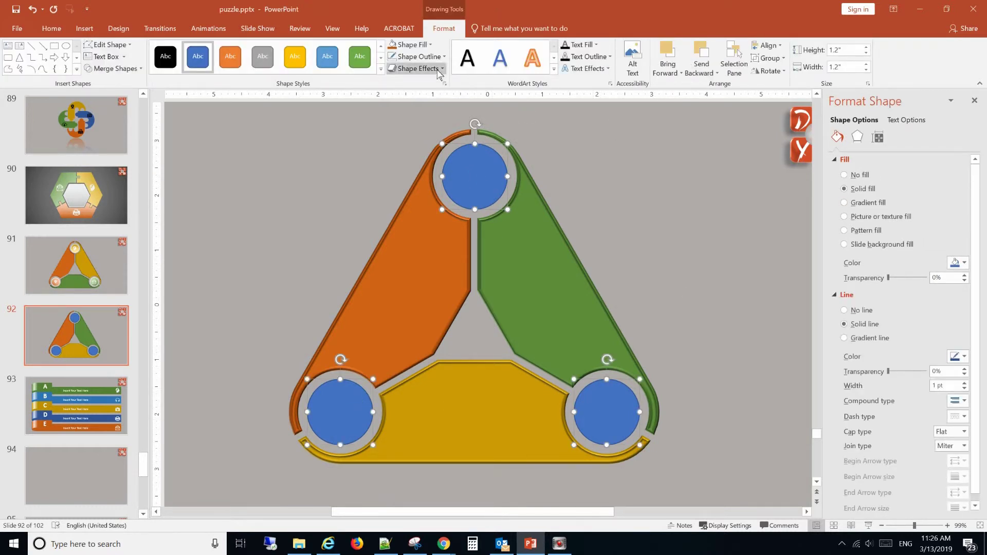
left_click(417, 56)
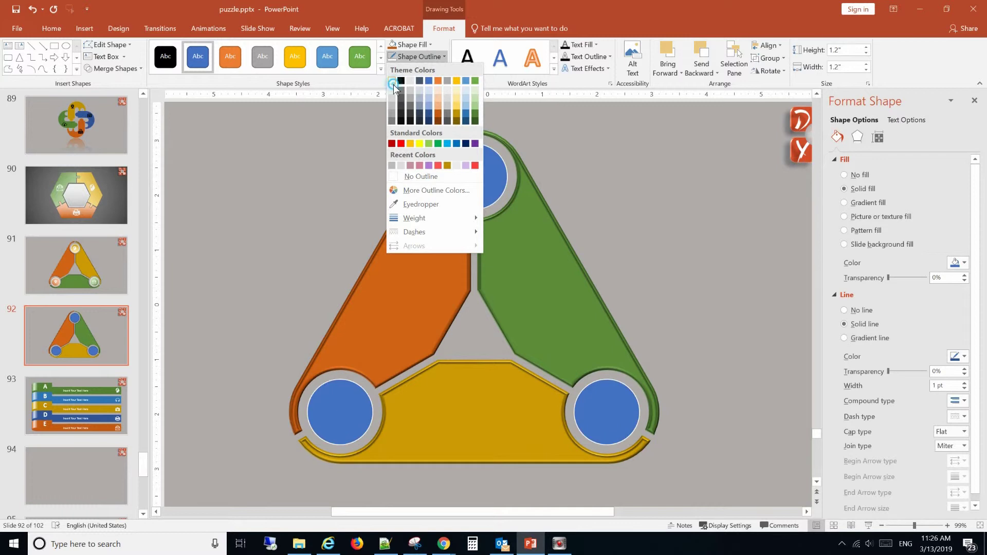
left_click(392, 81)
left_click(444, 58)
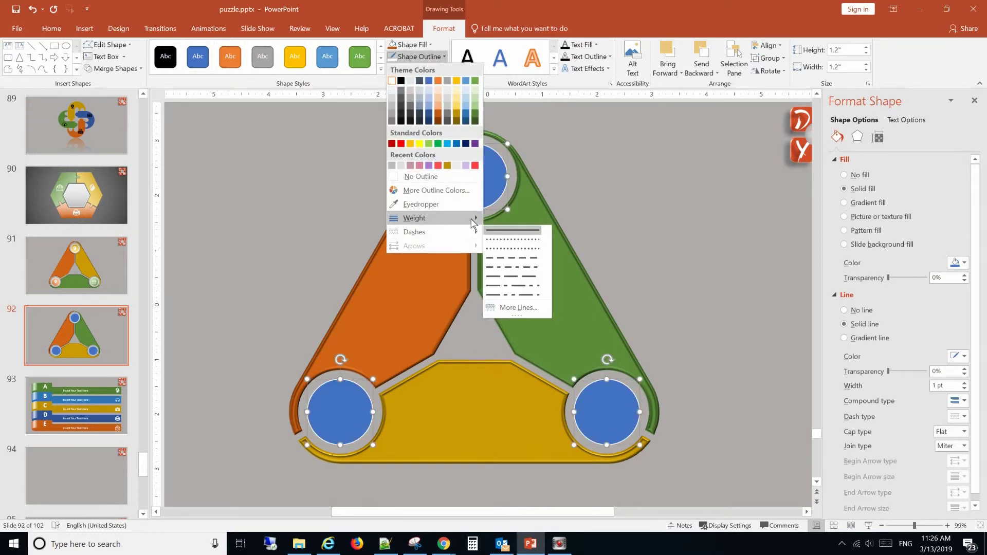
mouse_move(414, 218)
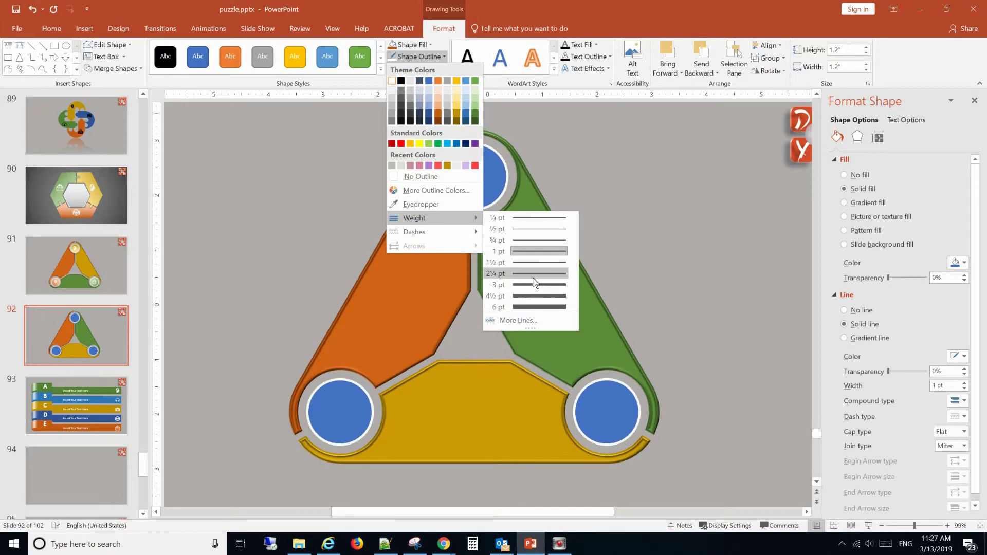
left_click(535, 274)
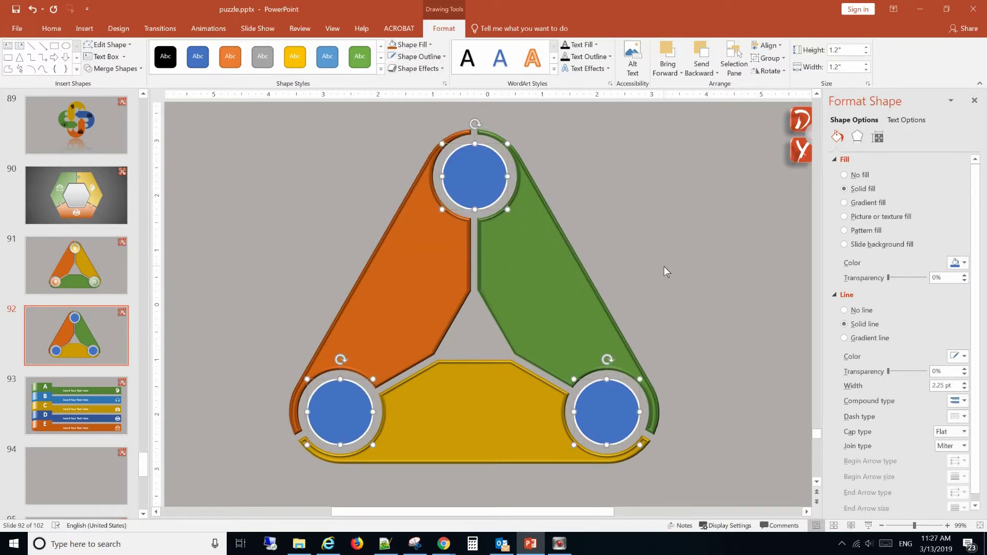
left_click(846, 203)
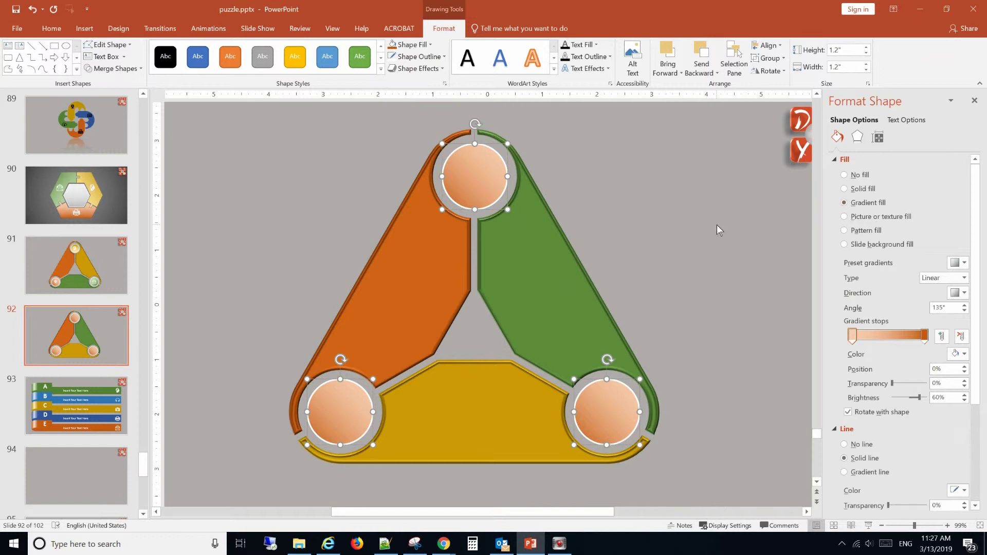
Set the top circle's gradient to 270°, from light green to dark green.
left_click(718, 228)
left_click(499, 175)
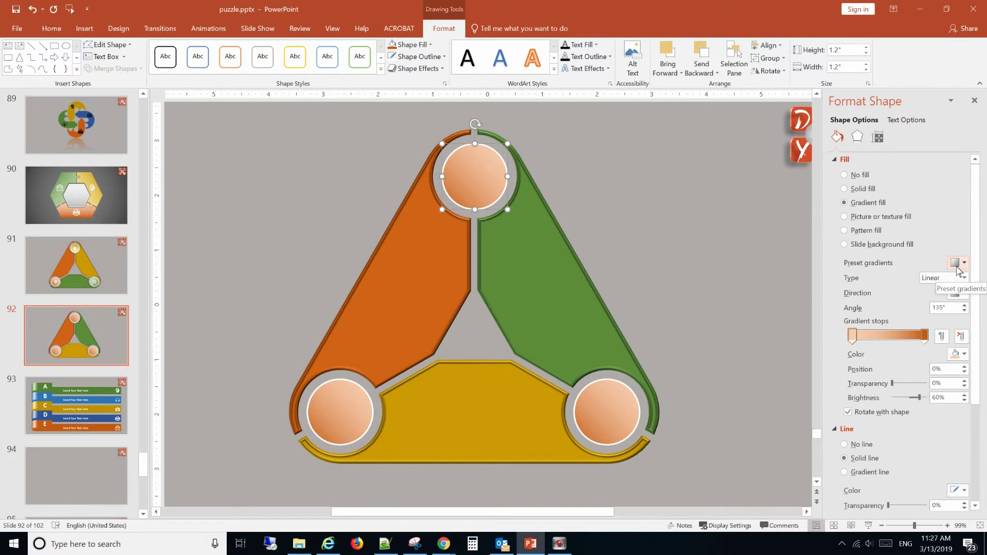
left_click(965, 293)
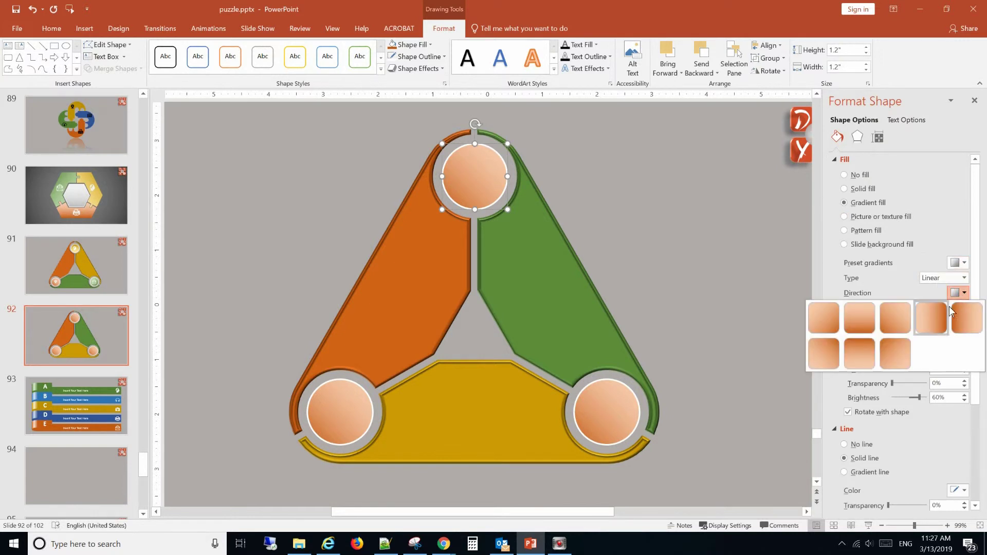
left_click(862, 354)
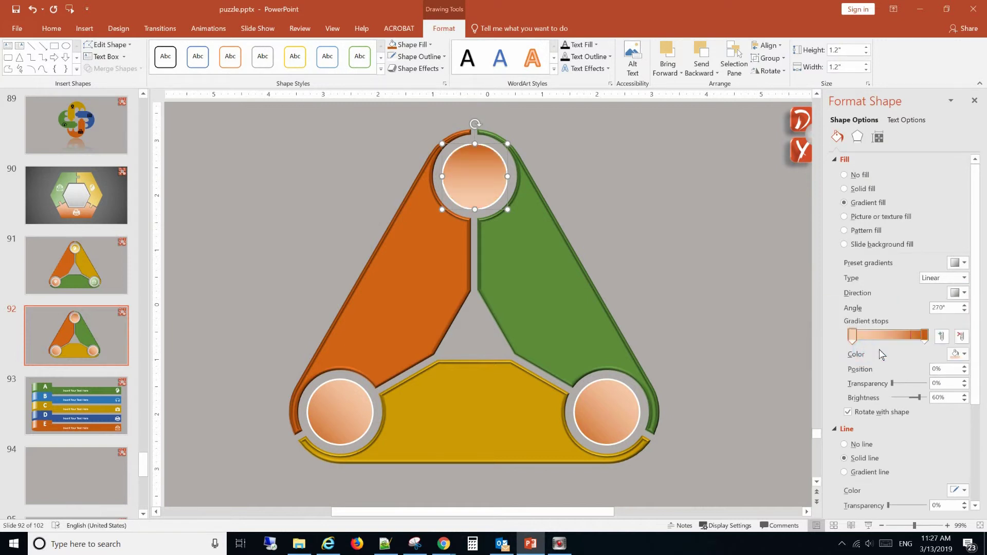
left_click(963, 354)
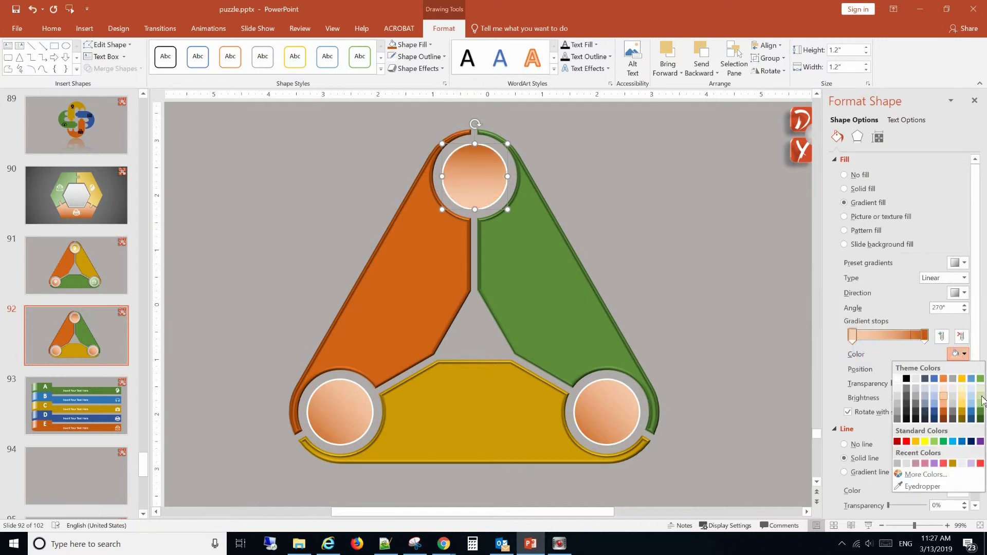
left_click(980, 397)
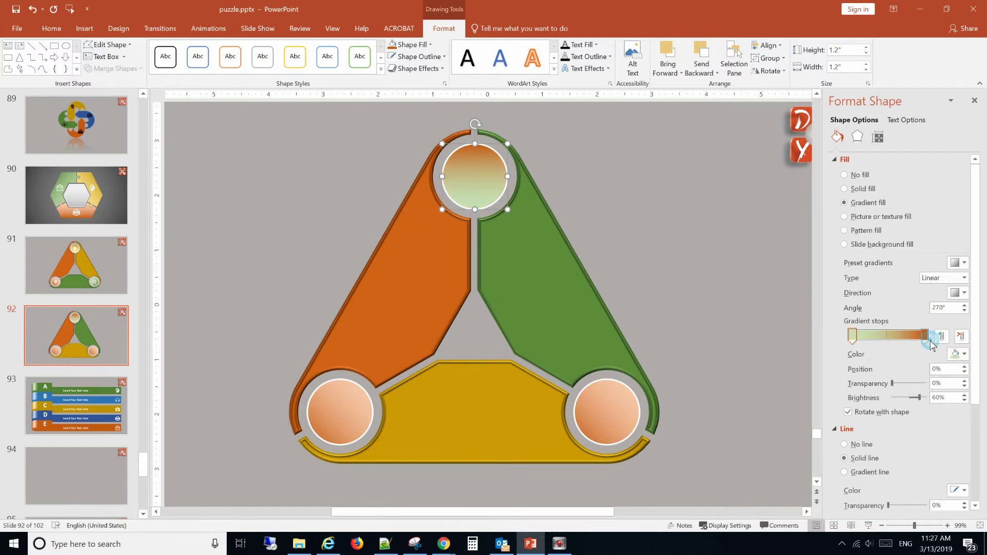
left_click(924, 335)
left_click(964, 354)
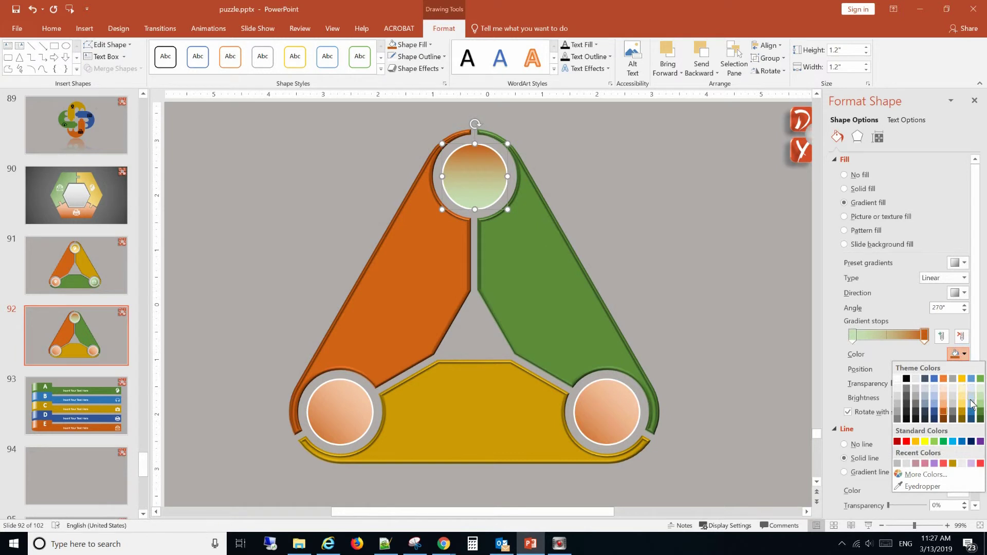
left_click(981, 411)
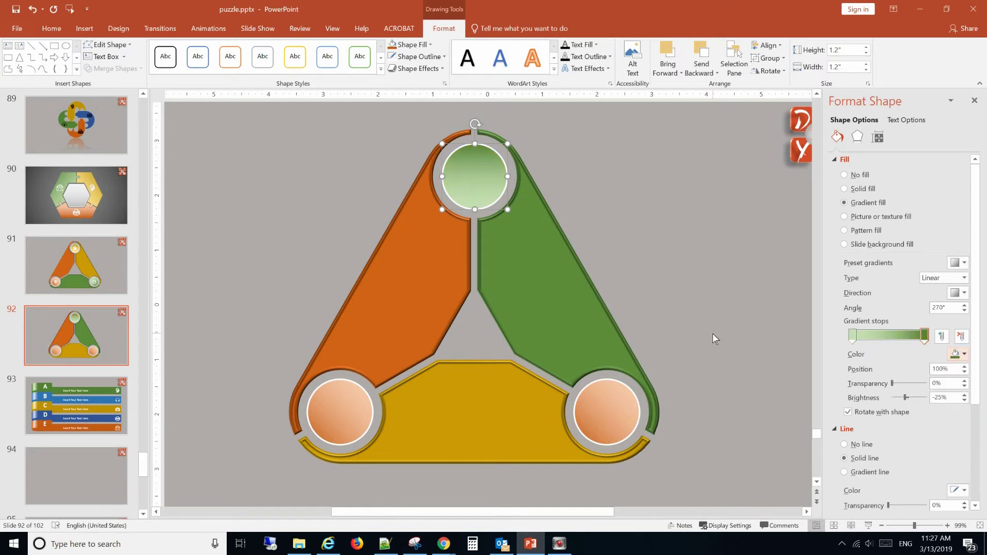
left_click(614, 434)
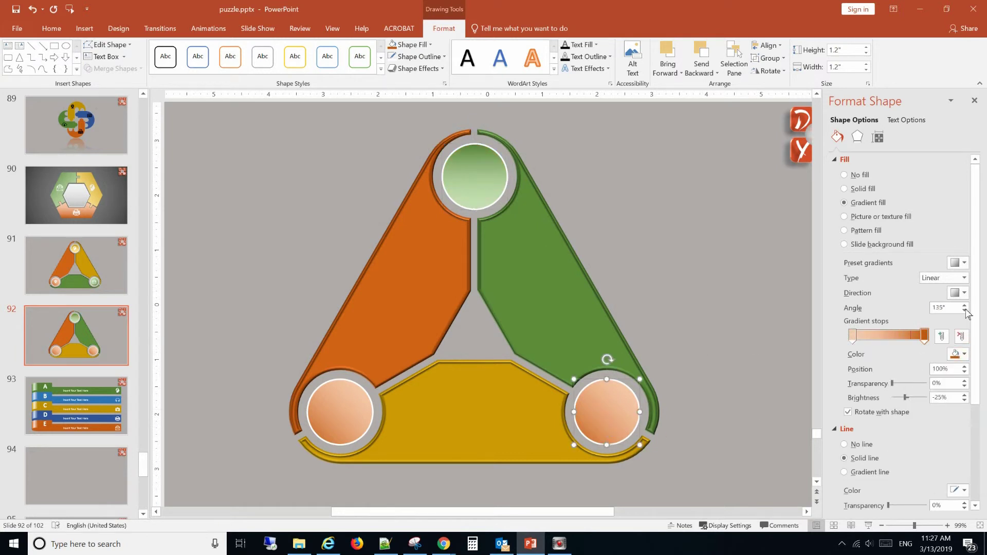
Set the bottom-right circle's gradient to 45°, from light gold to gold.
left_click(963, 293)
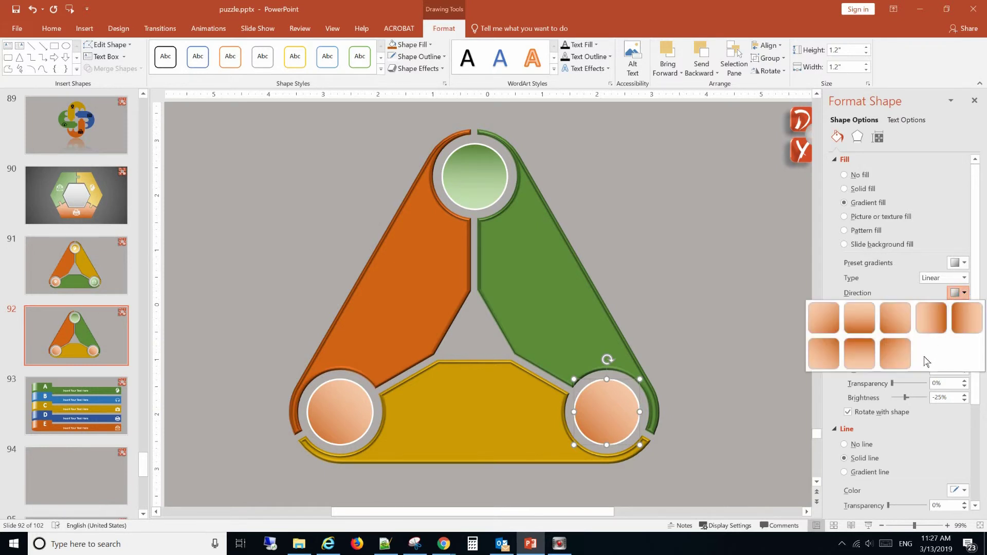
left_click(830, 322)
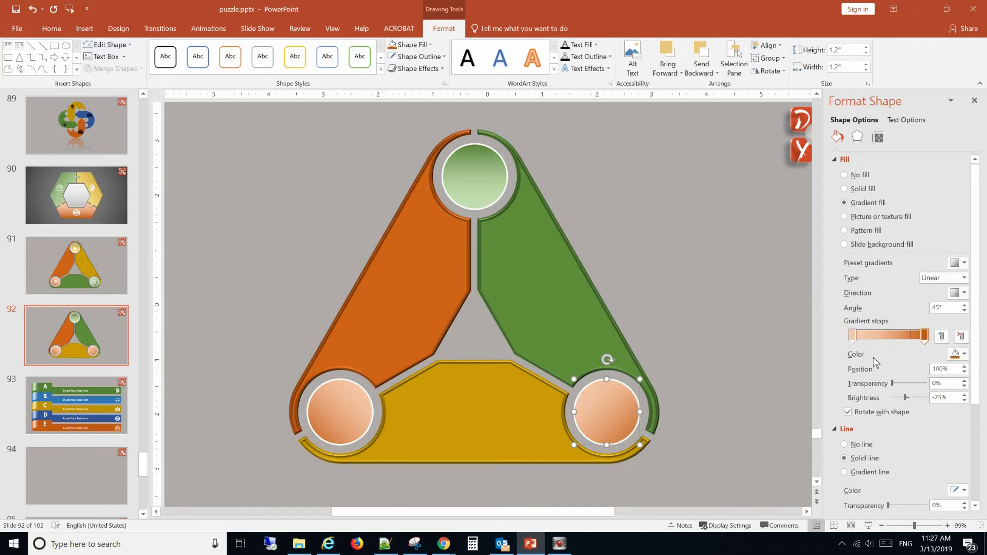
left_click(958, 355)
left_click(960, 411)
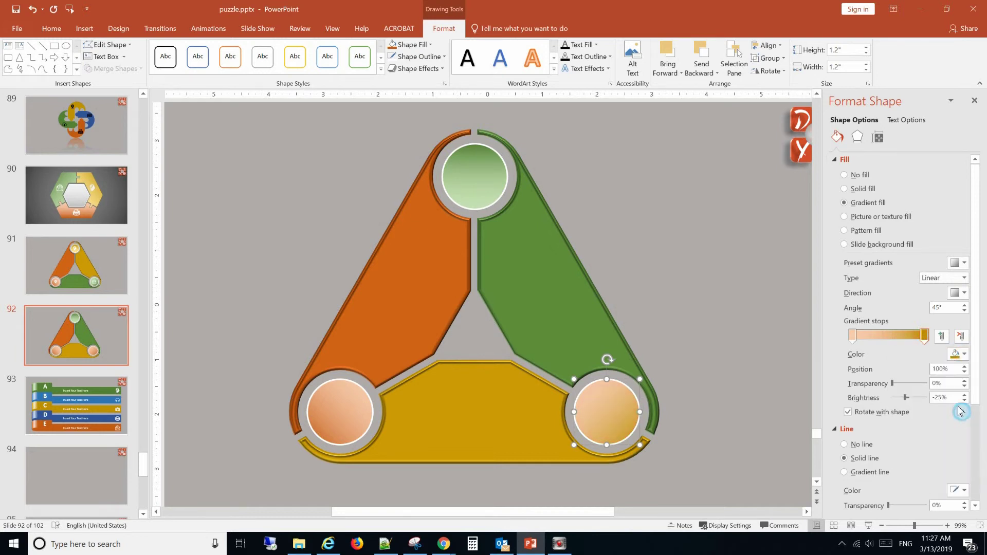
left_click(852, 336)
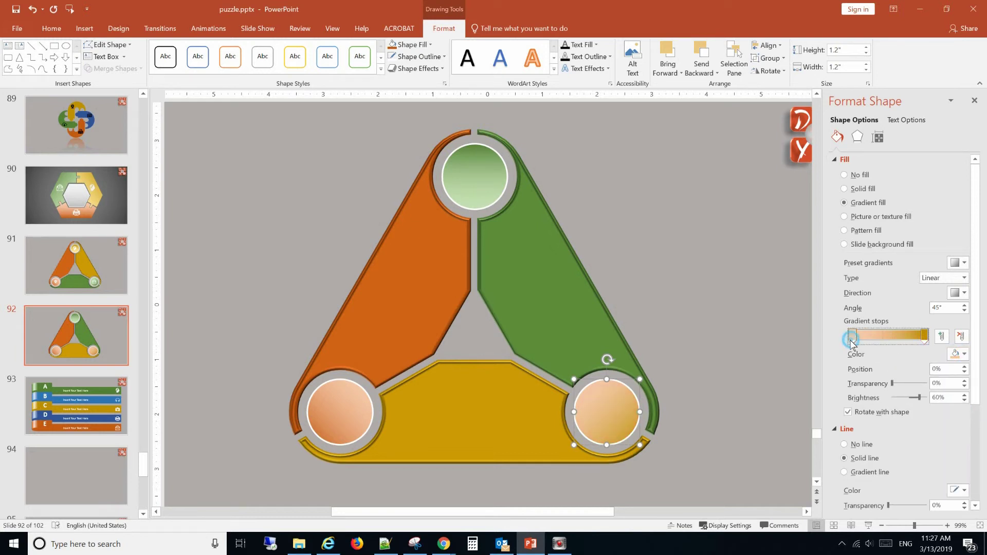
left_click(961, 359)
left_click(959, 396)
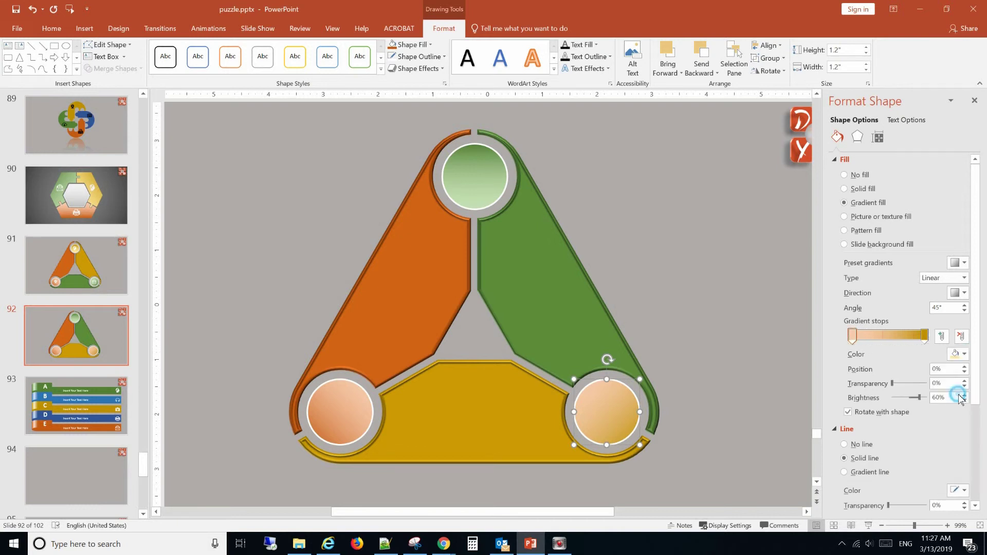
Check the bottom-left circle's gradient direction, leaving its orange gradient unchanged.
left_click(334, 421)
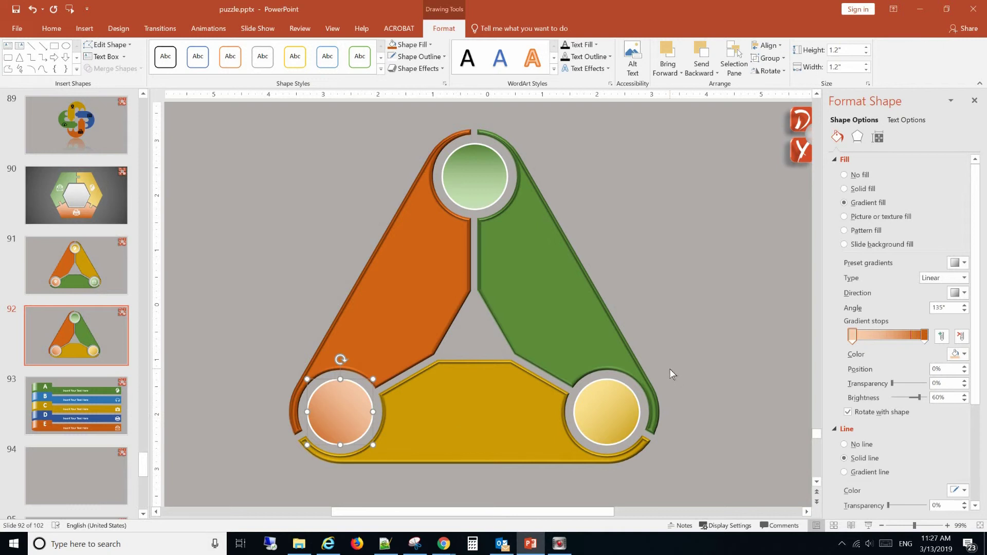
left_click(964, 293)
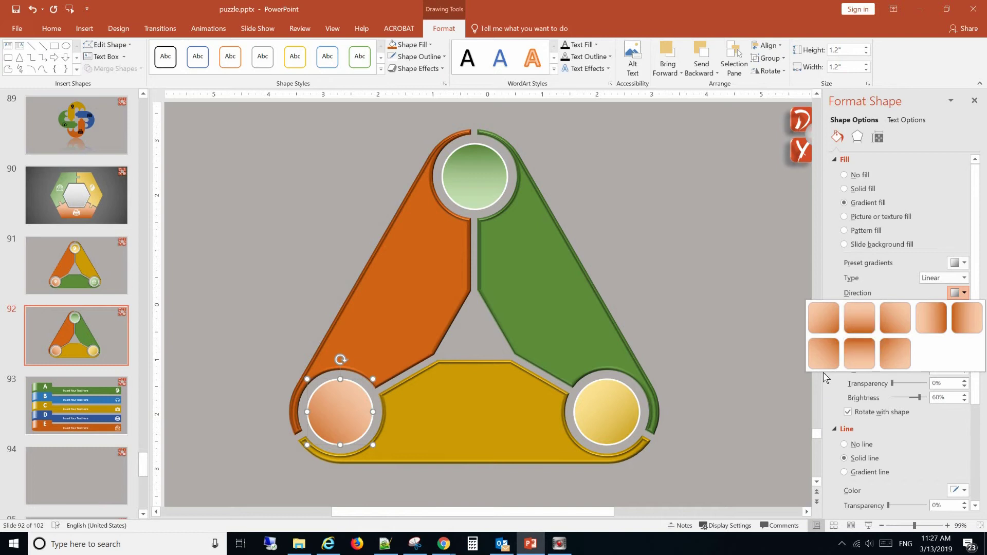
left_click(882, 331)
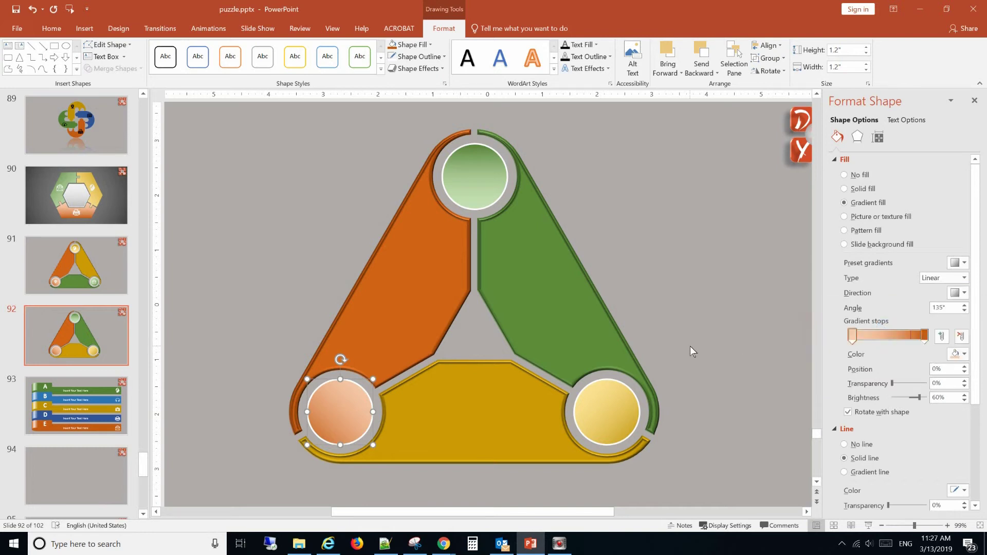
left_click(723, 338)
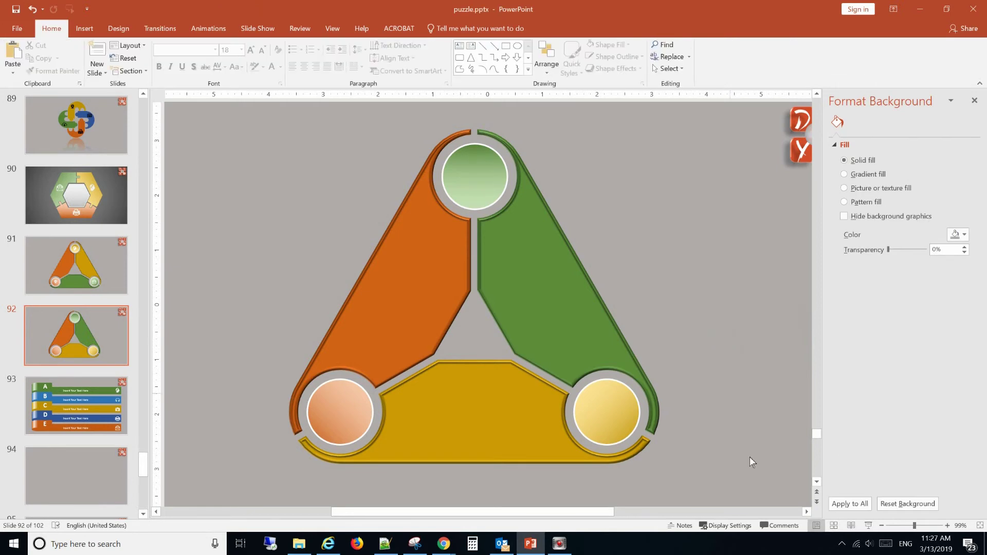
Insert the printer, cloud-download and envelope icons onto the slide.
left_click(86, 29)
left_click(195, 69)
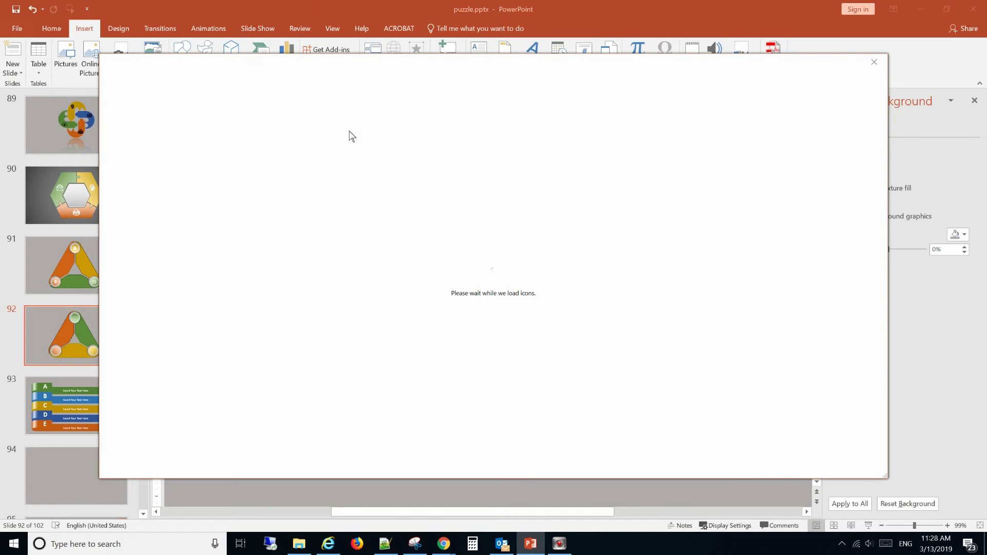
left_click(551, 242)
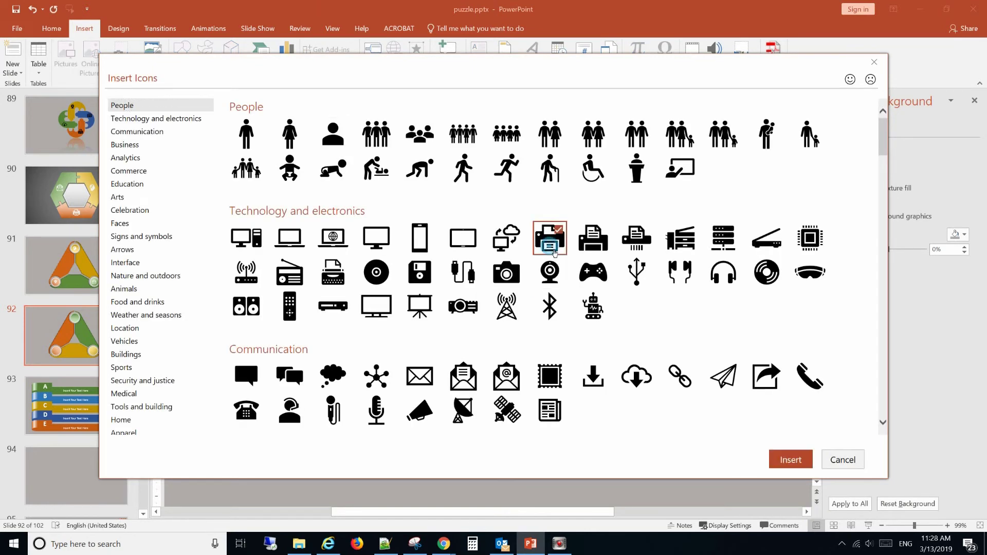
left_click(642, 383)
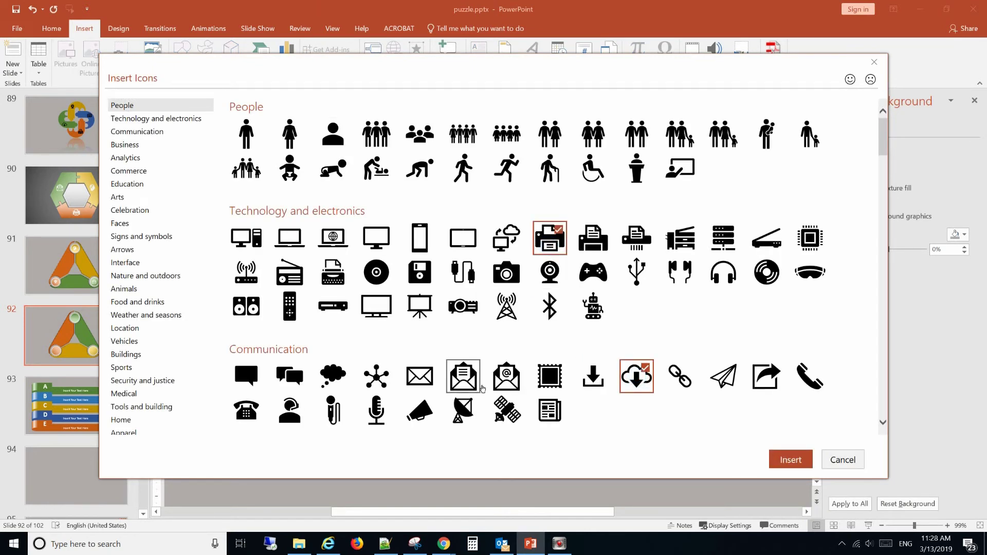
left_click(473, 383)
left_click(782, 459)
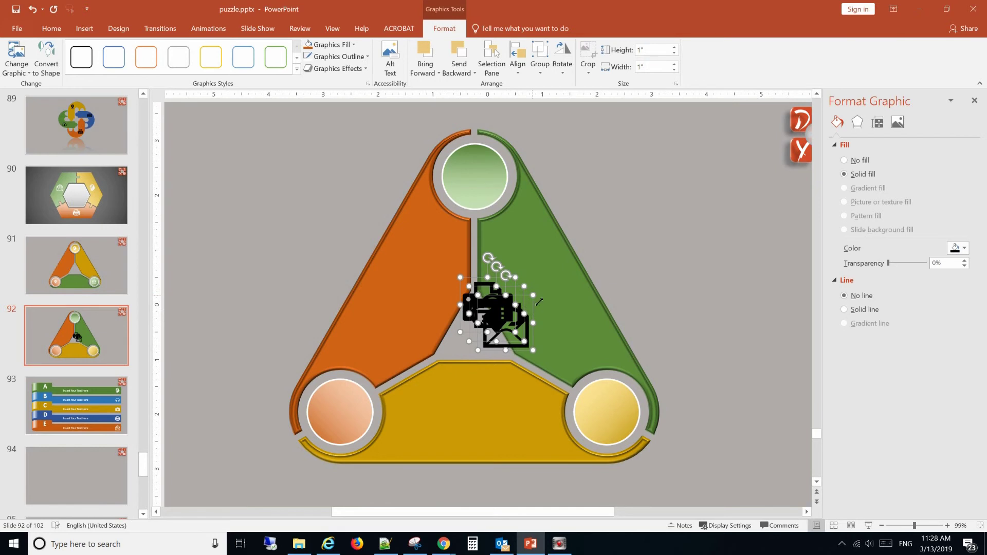
Shrink the icons to 0.72" and place them: envelope in green, printer in orange, cloud-download in yellow.
left_click_drag(538, 302, 523, 317)
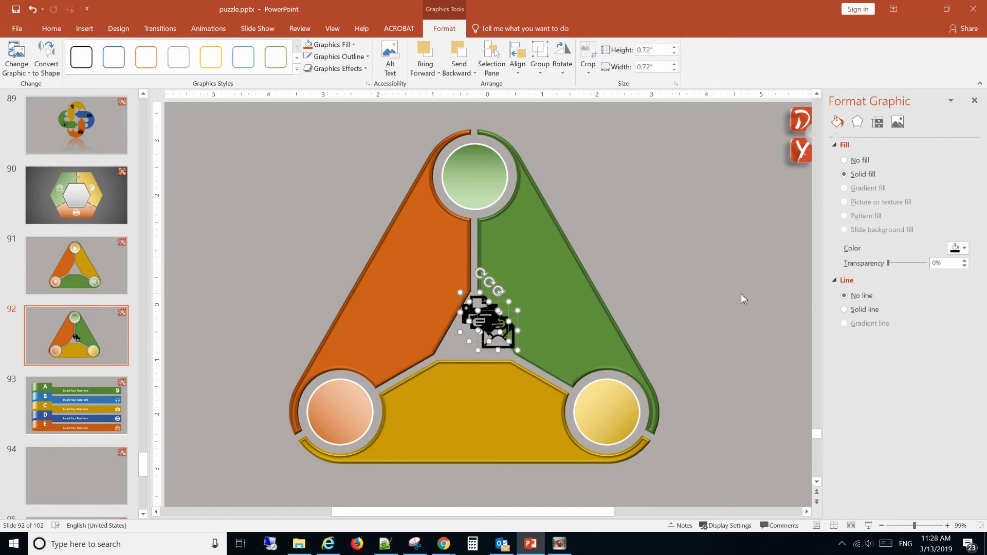
left_click(555, 309)
left_click(498, 335)
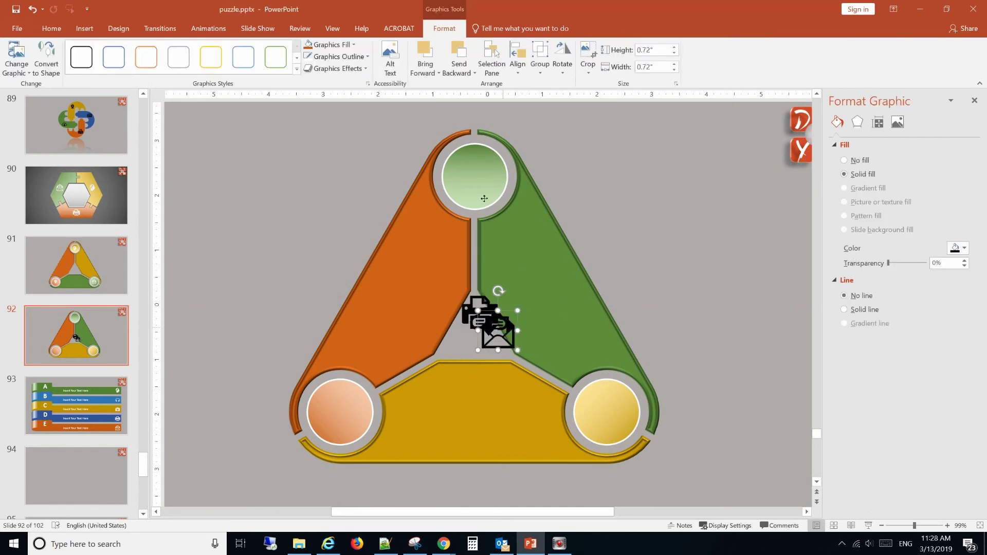
left_click_drag(484, 198, 484, 180)
left_click_drag(496, 325, 614, 417)
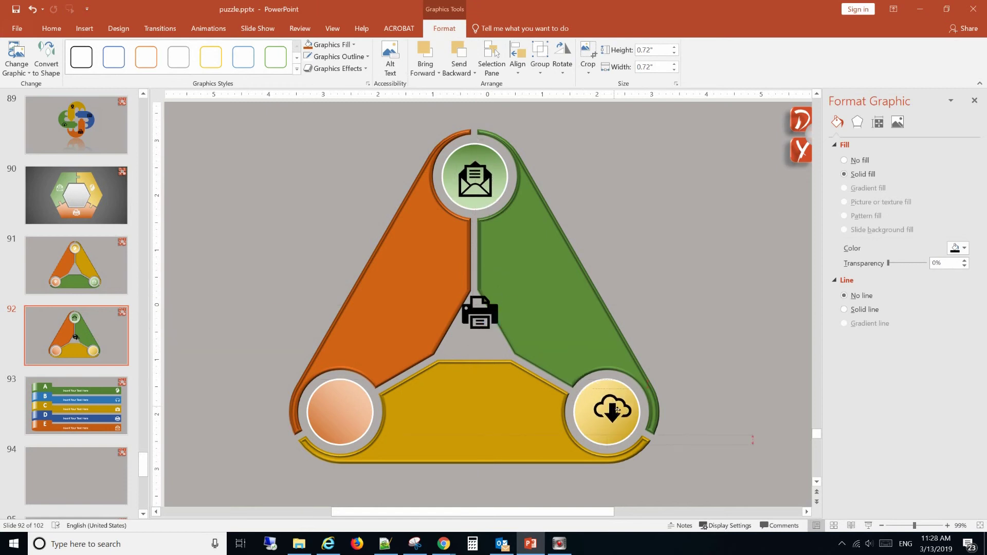
left_click_drag(481, 320, 344, 420)
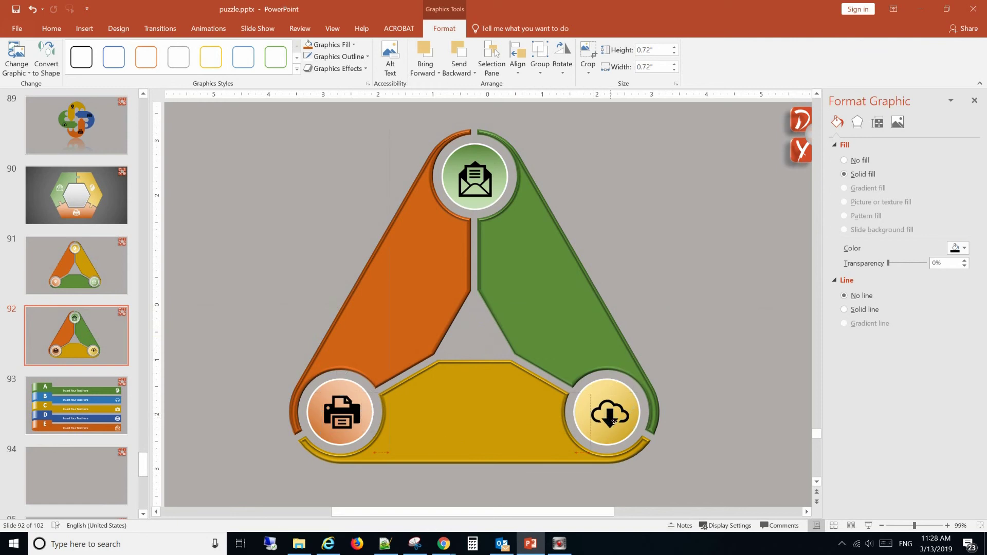
left_click_drag(613, 419, 610, 419)
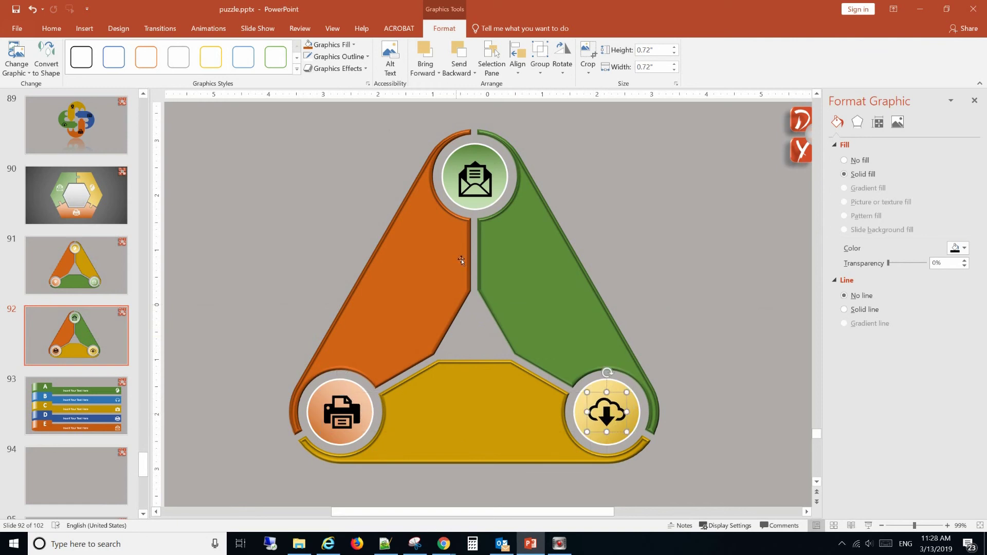
left_click(667, 229)
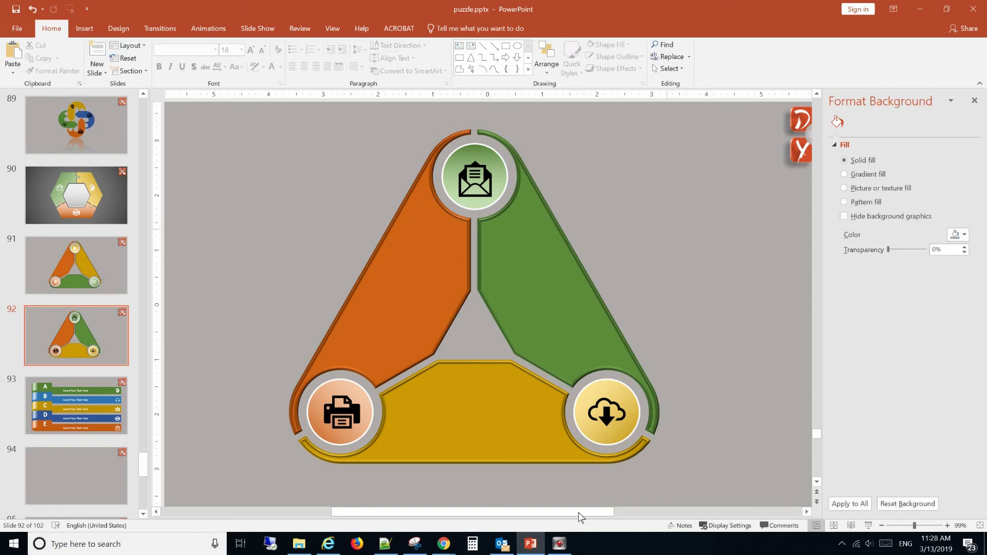